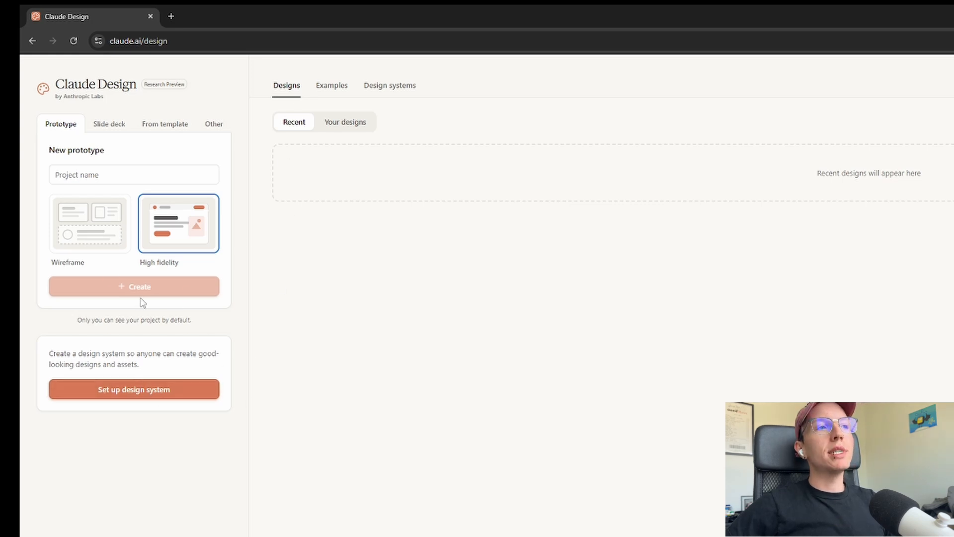
Open the design system setup form and go over its setup instructions
{"action": "left_click", "coordinate": [149, 391]}
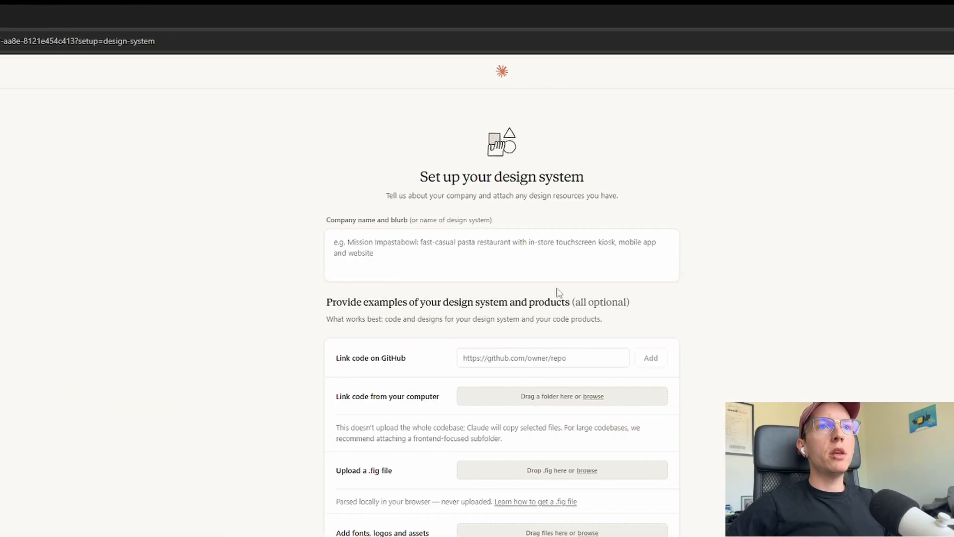
{"action": "left_click_drag", "start_coordinate": [366, 191], "coordinate": [565, 194]}
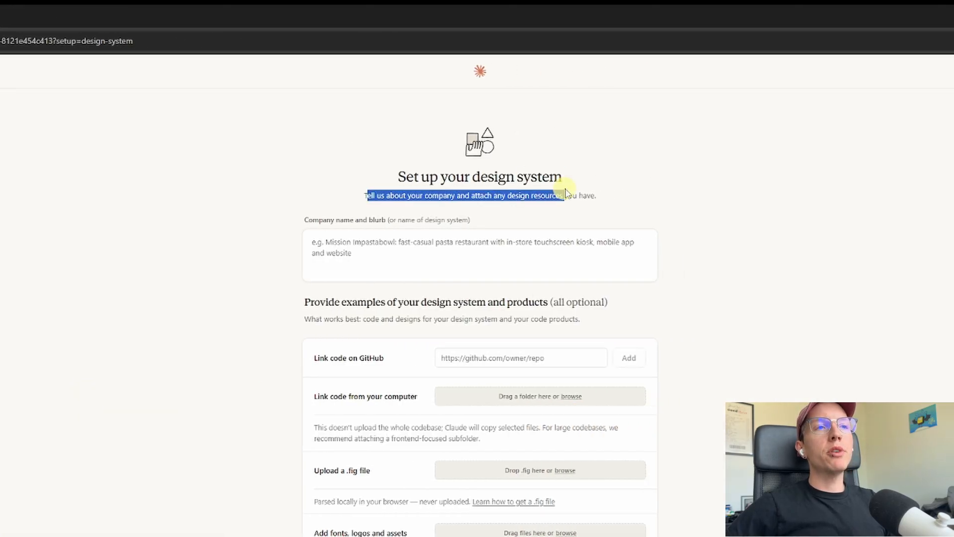
{"action": "left_click", "coordinate": [348, 219]}
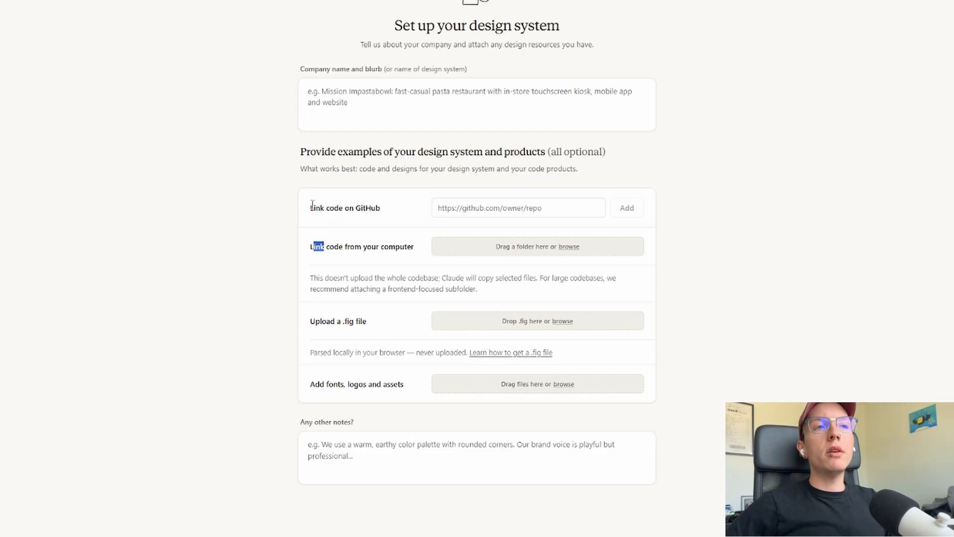
Review the resource options: GitHub code, local code, .fig upload, and fonts, logos and assets
{"action": "left_click_drag", "start_coordinate": [312, 207], "coordinate": [374, 209]}
{"action": "left_click", "coordinate": [376, 208]}
{"action": "left_click_drag", "start_coordinate": [312, 246], "coordinate": [410, 249]}
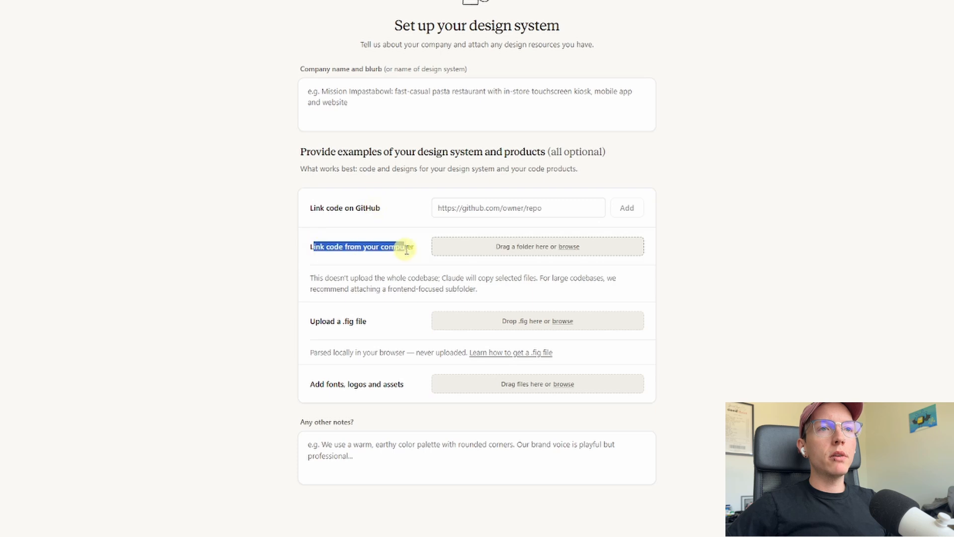
{"action": "left_click", "coordinate": [406, 250]}
{"action": "left_click_drag", "start_coordinate": [311, 321], "coordinate": [368, 321]}
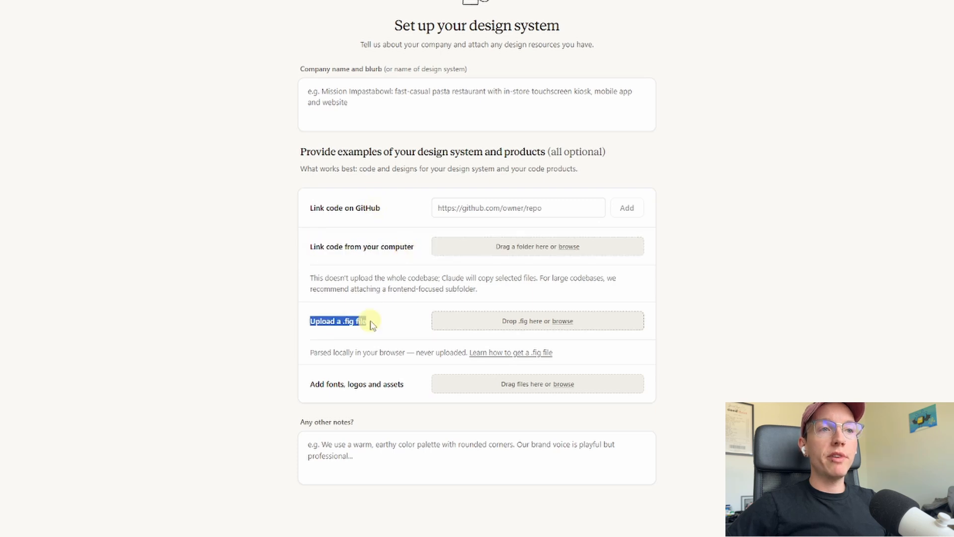
{"action": "left_click", "coordinate": [370, 322]}
{"action": "left_click_drag", "start_coordinate": [341, 381], "coordinate": [403, 384]}
{"action": "left_click", "coordinate": [403, 384]}
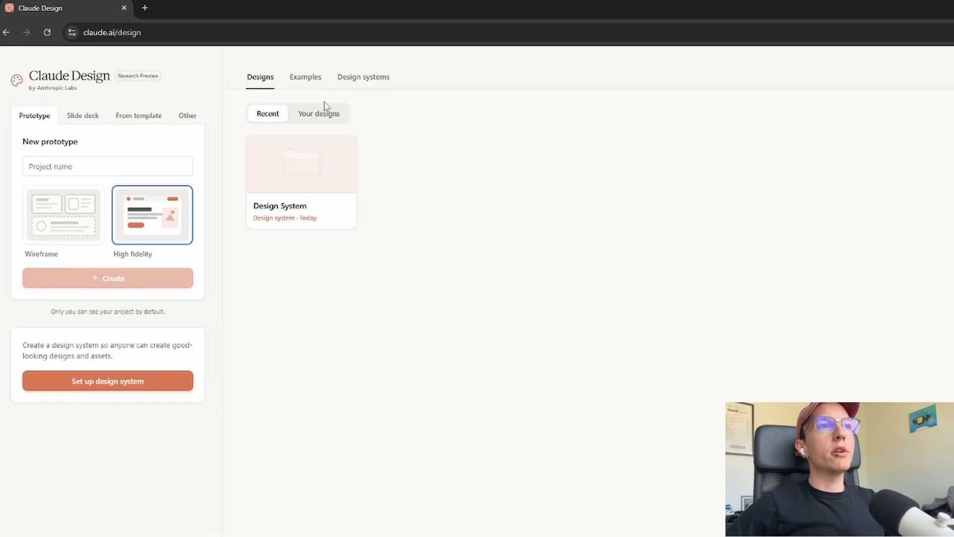
Check saved design systems, then name a high-fidelity prototype 'b2b cybersecurity agency landing page'
{"action": "left_click", "coordinate": [353, 77]}
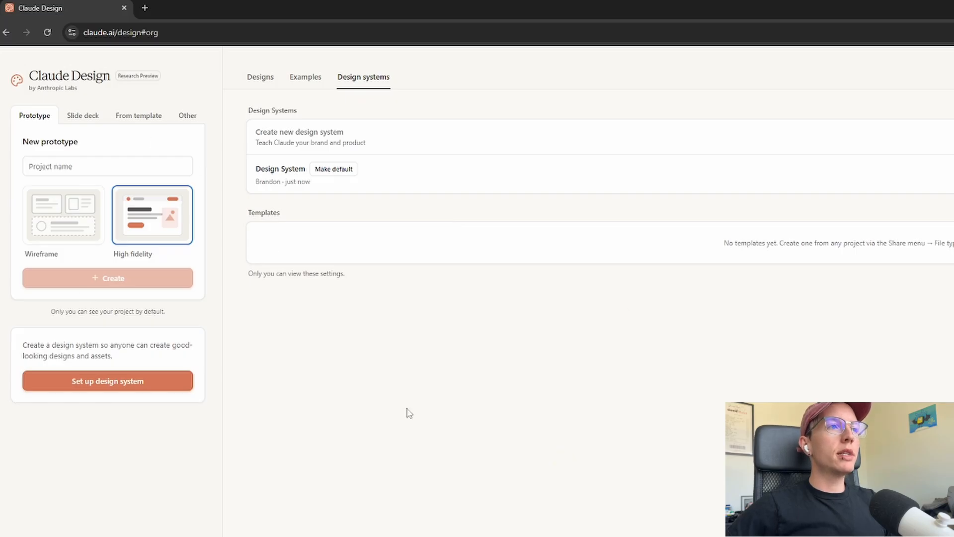
{"action": "left_click", "coordinate": [77, 165]}
{"action": "type", "text": "b2b cybersec"}
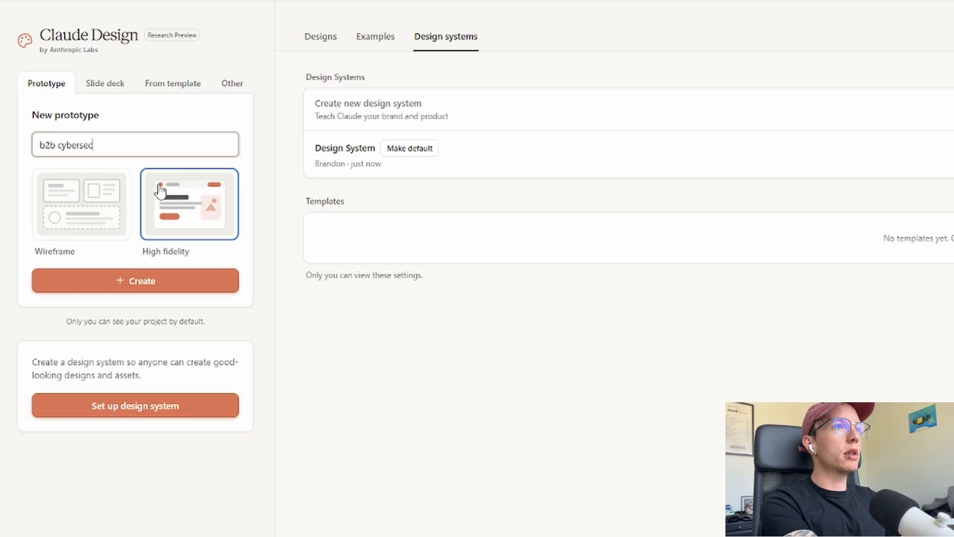
{"action": "type", "text": "urity agency "}
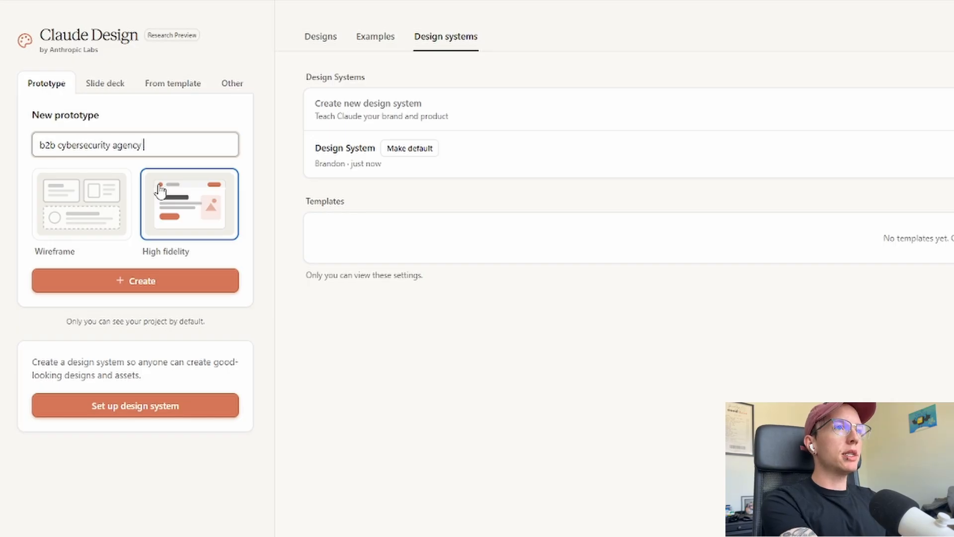
{"action": "type", "text": "landing page"}
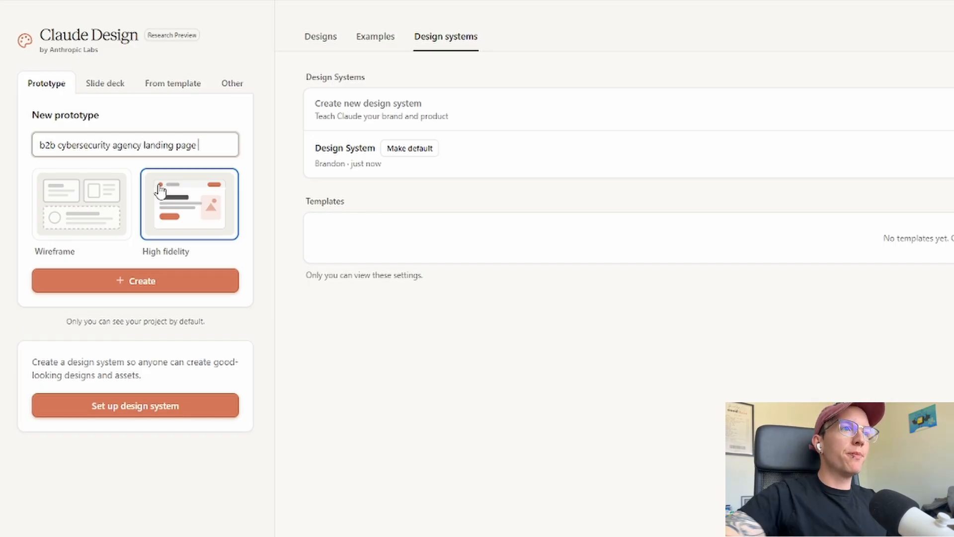
{"action": "left_click", "coordinate": [191, 192]}
Create the project and paste the premium, minimalist, high-contrast B2B cybersecurity AI agency landing page request
{"action": "left_click", "coordinate": [131, 274]}
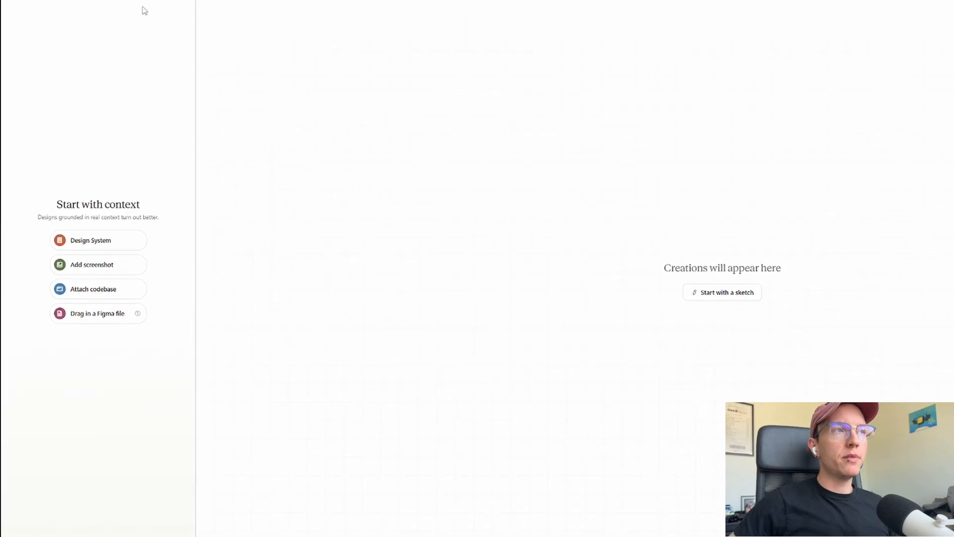
{"action": "left_click_drag", "start_coordinate": [56, 206], "coordinate": [184, 390]}
{"action": "left_click", "coordinate": [177, 373]}
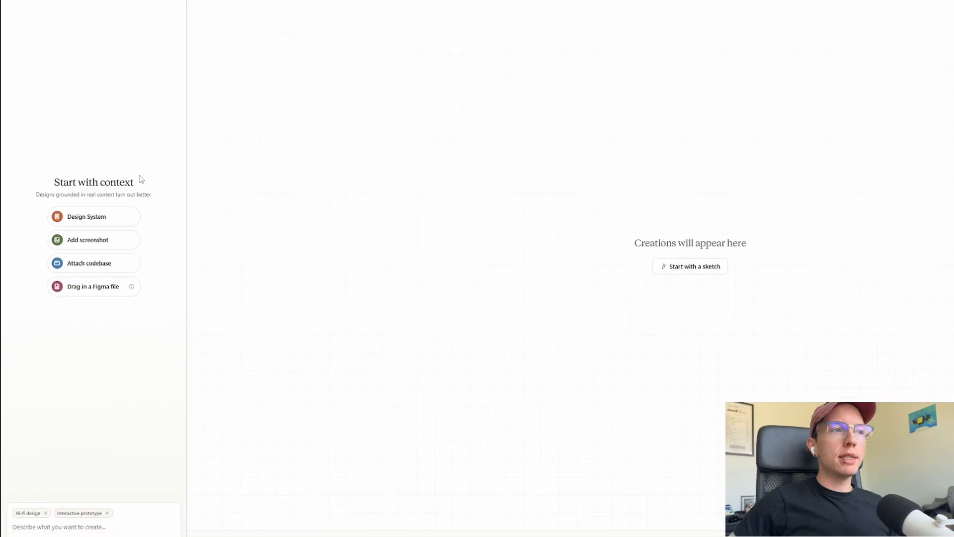
{"action": "left_click", "coordinate": [75, 533]}
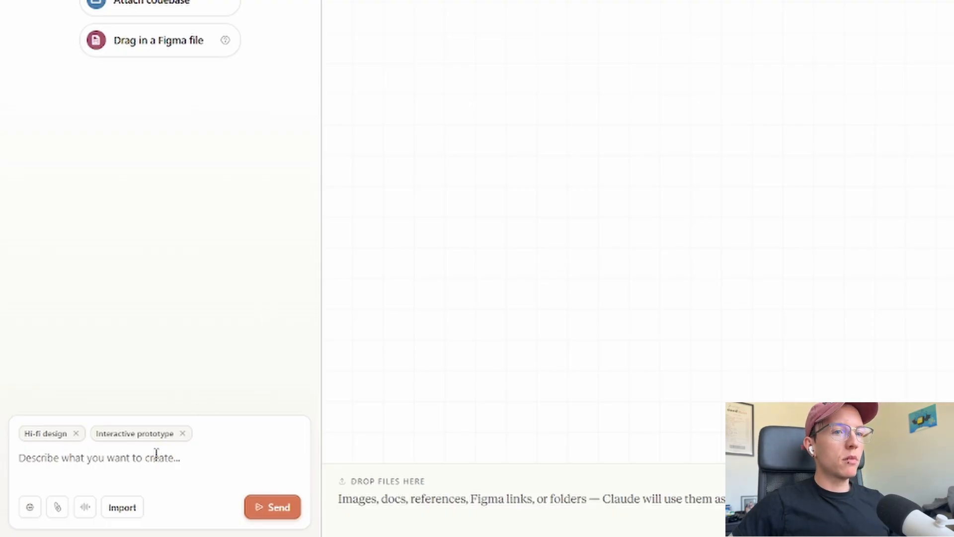
{"action": "type", "text": "Hey, I would like you to create me a premium, high-converting landing page for a B2B cybersecurity AI agency. Let's make it minimalist, high contrast, with one primary CTA."}
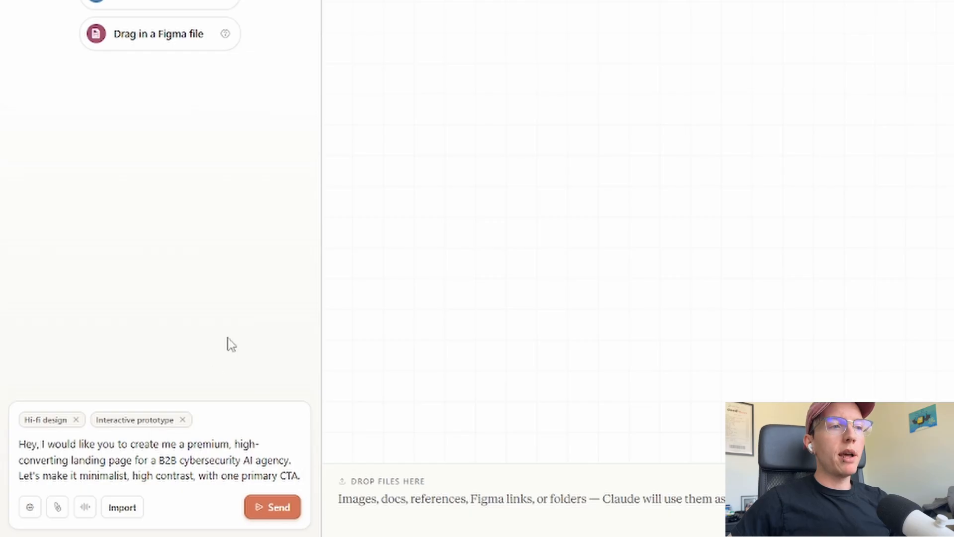
Let Claude decide the primary buyer, what the AI does, and the primary CTA
{"action": "left_click", "coordinate": [270, 502]}
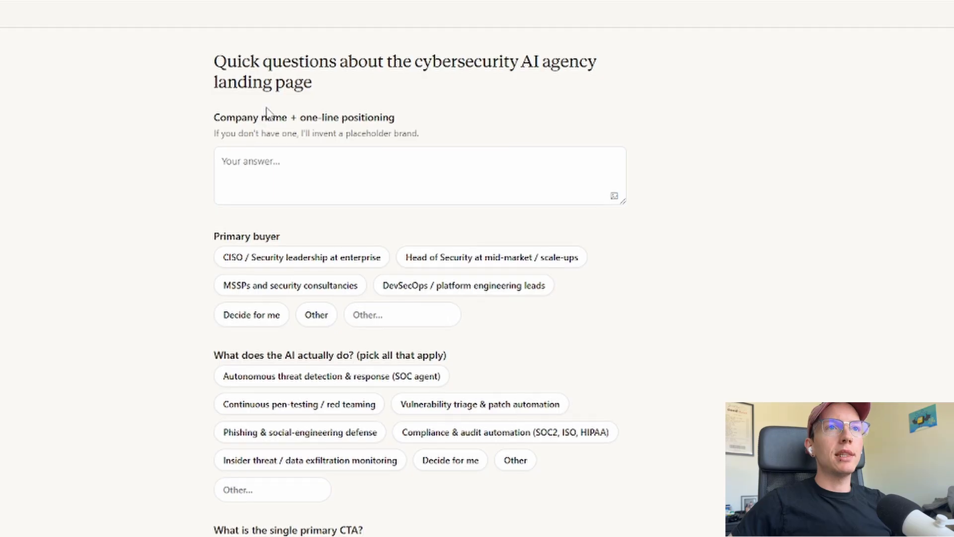
{"action": "left_click", "coordinate": [280, 165]}
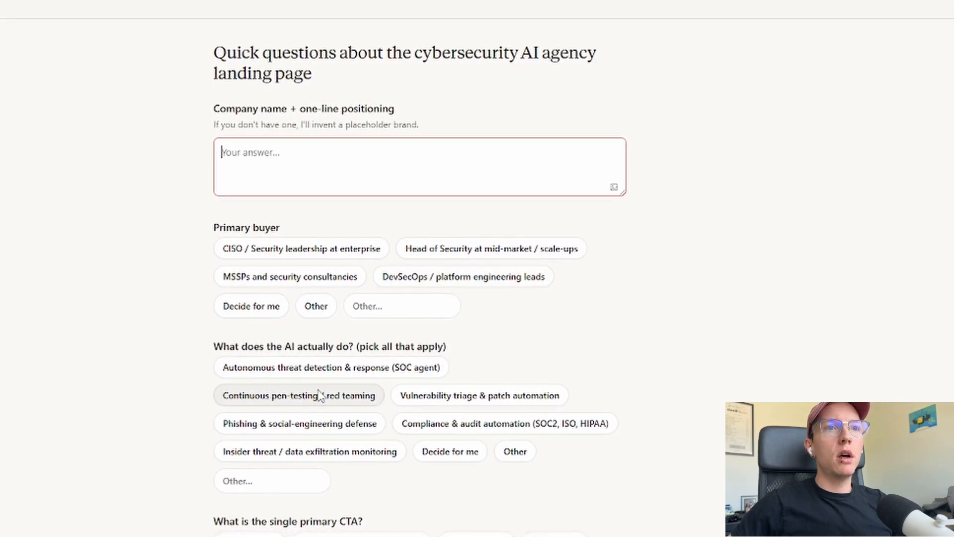
{"action": "scroll", "coordinate": [120, 358], "scroll_direction": "down", "scroll_amount": 1}
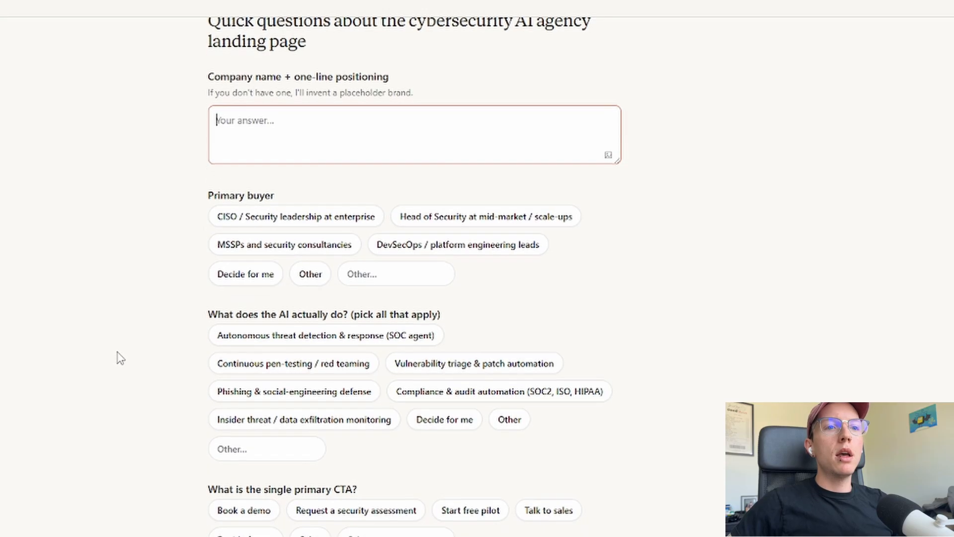
{"action": "scroll", "coordinate": [94, 328], "scroll_direction": "down", "scroll_amount": 3}
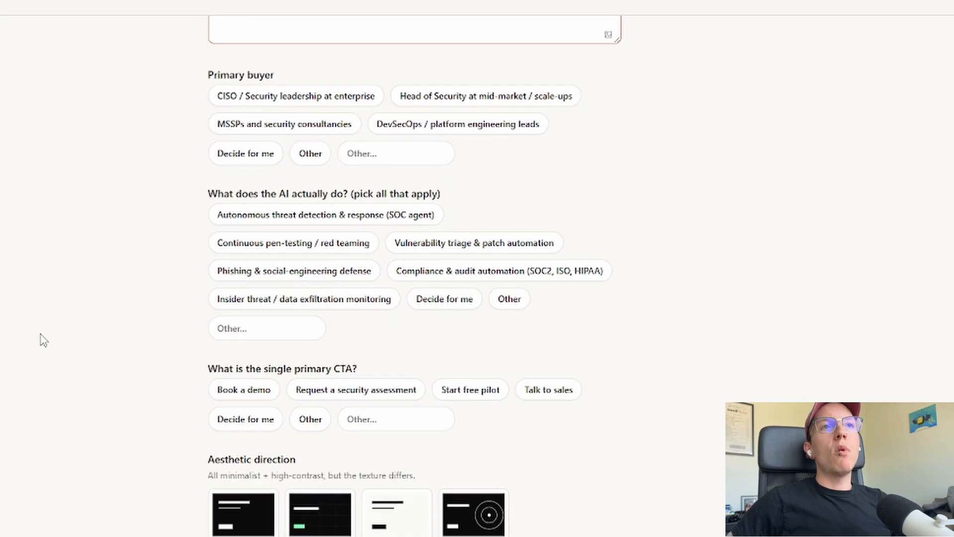
{"action": "scroll", "coordinate": [60, 373], "scroll_direction": "up", "scroll_amount": 3}
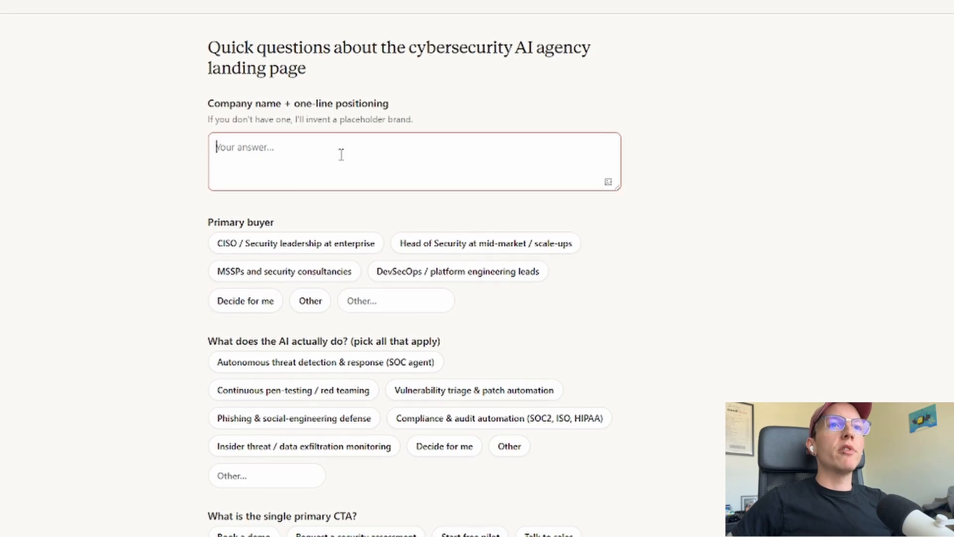
{"action": "left_click", "coordinate": [324, 154]}
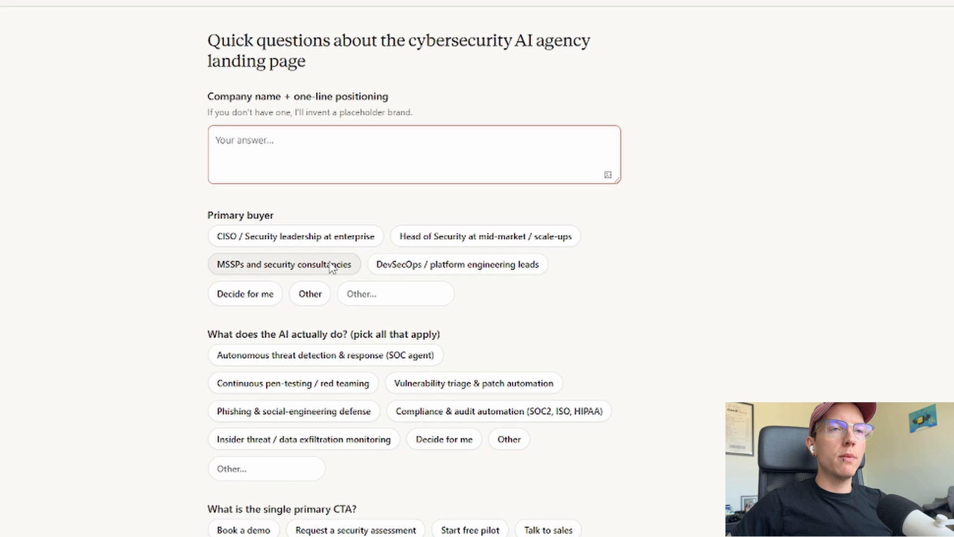
{"action": "left_click", "coordinate": [248, 294]}
{"action": "left_click", "coordinate": [442, 436]}
{"action": "scroll", "coordinate": [443, 435], "scroll_direction": "down", "scroll_amount": 3}
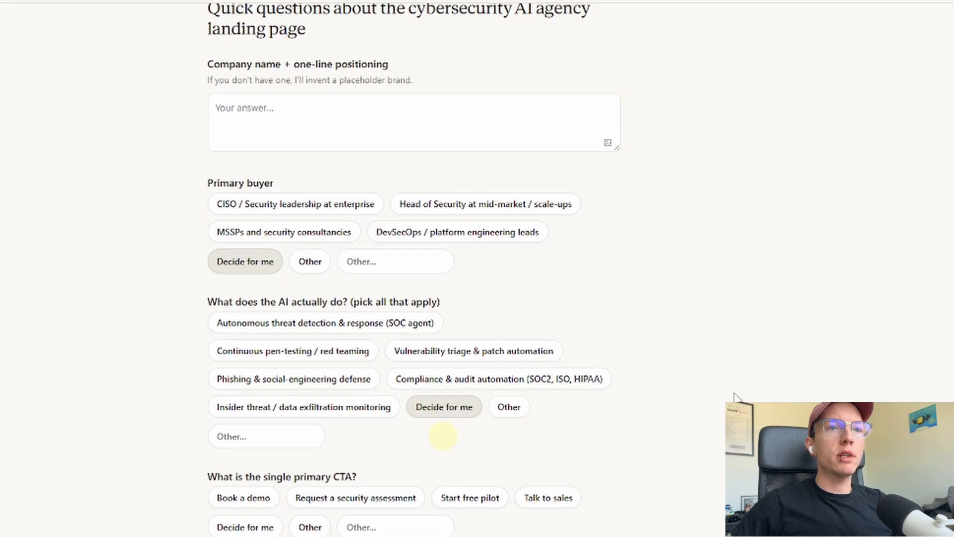
{"action": "left_click", "coordinate": [256, 409]}
{"action": "scroll", "coordinate": [635, 353], "scroll_direction": "down", "scroll_amount": 5}
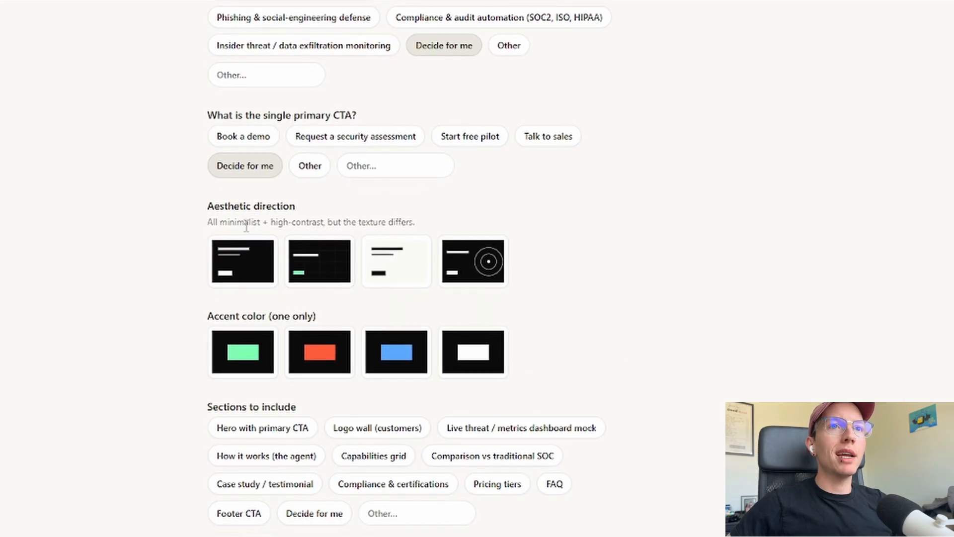
Choose the light off-white aesthetic with green accent, including Hero with CTA and How it works sections
{"action": "left_click", "coordinate": [402, 265]}
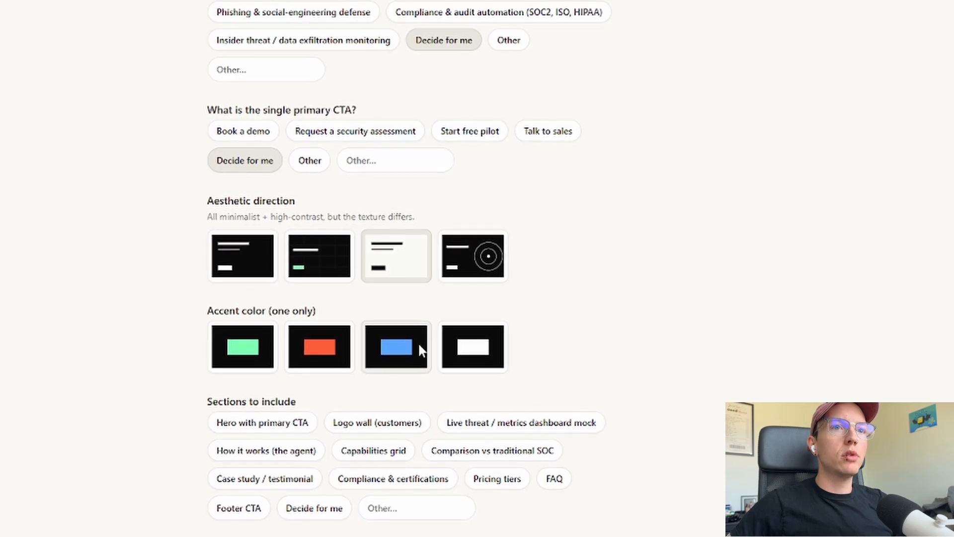
{"action": "left_click", "coordinate": [247, 356]}
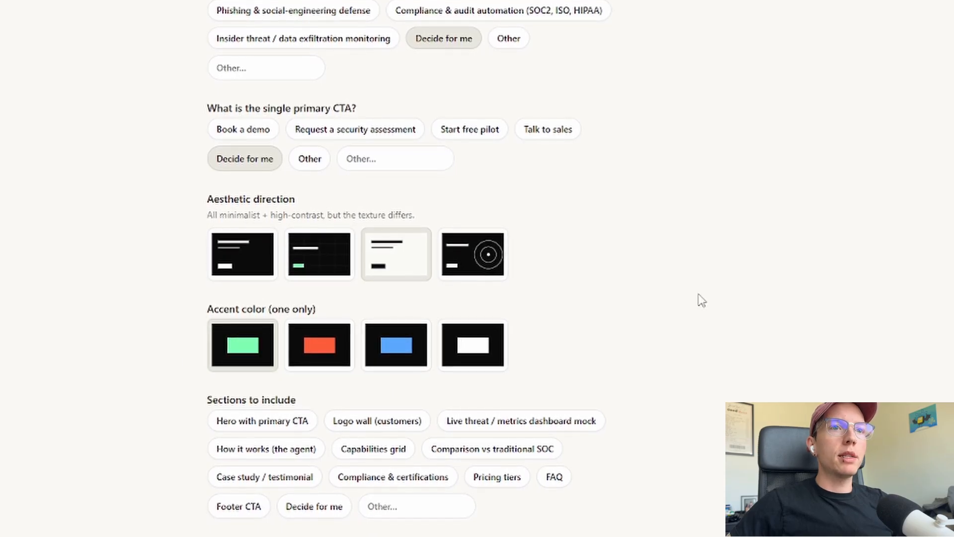
{"action": "left_click", "coordinate": [285, 416]}
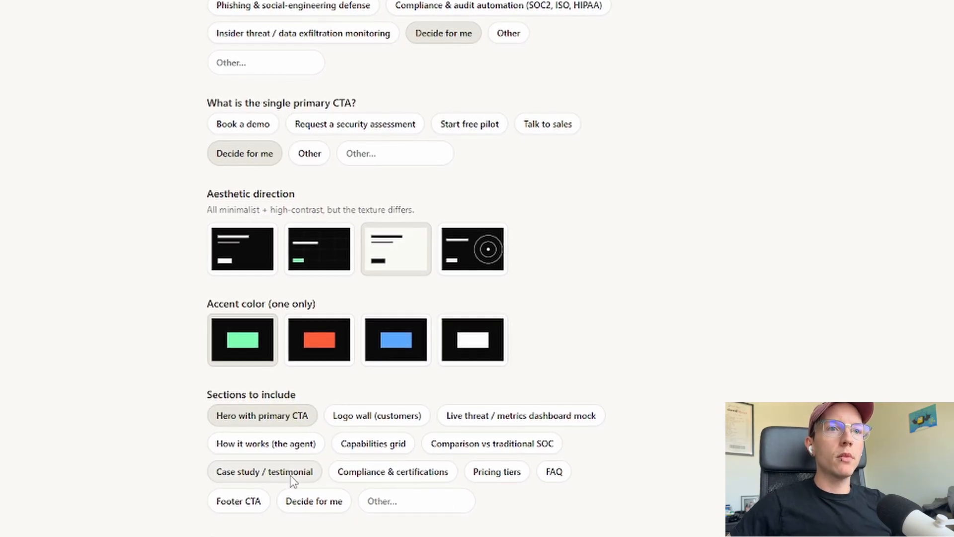
{"action": "left_click", "coordinate": [298, 441]}
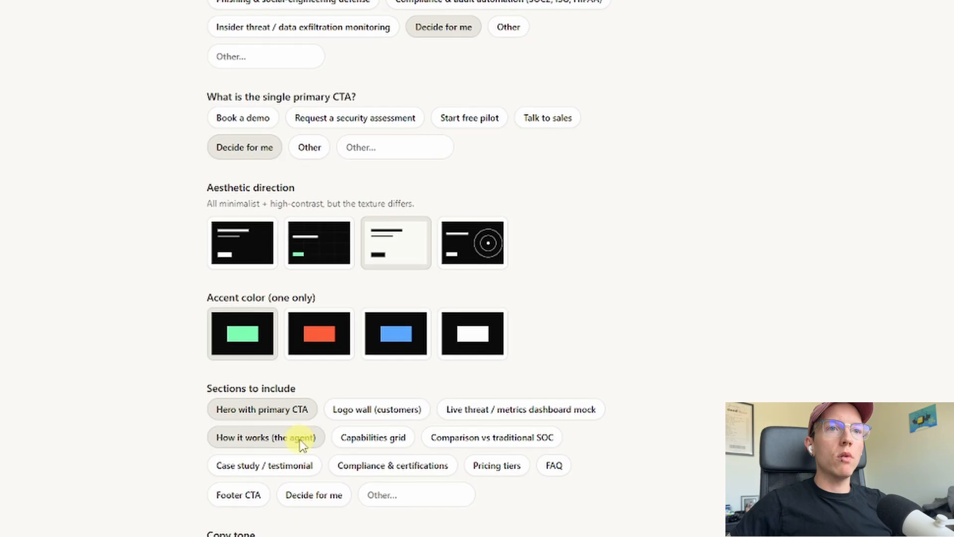
{"action": "scroll", "coordinate": [485, 496], "scroll_direction": "down", "scroll_amount": 1}
{"action": "scroll", "coordinate": [517, 462], "scroll_direction": "down", "scroll_amount": 2}
Also include the Comparison vs traditional SOC, Pricing tiers and Footer CTA sections
{"action": "left_click", "coordinate": [504, 390]}
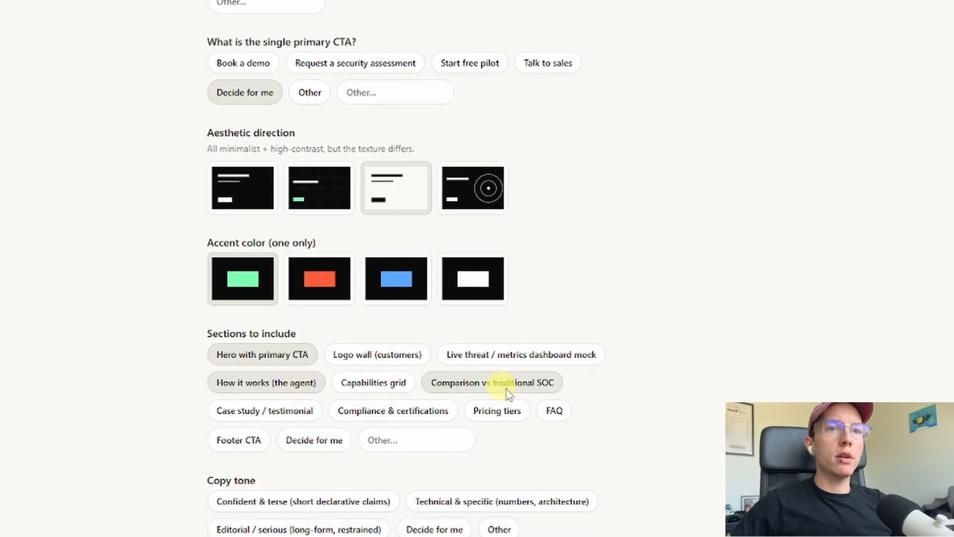
{"action": "left_click", "coordinate": [503, 398]}
{"action": "scroll", "coordinate": [502, 393], "scroll_direction": "down", "scroll_amount": 2}
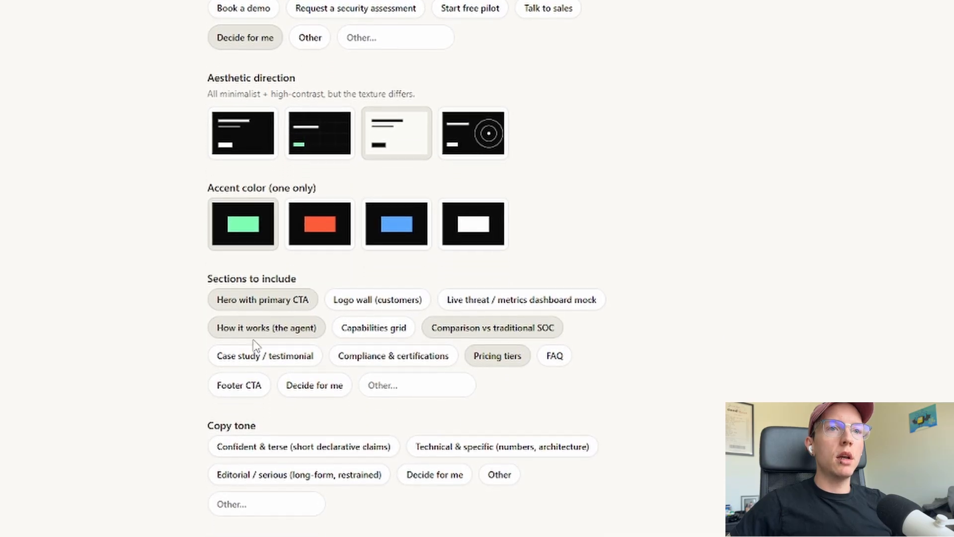
{"action": "scroll", "coordinate": [254, 378], "scroll_direction": "down", "scroll_amount": 2}
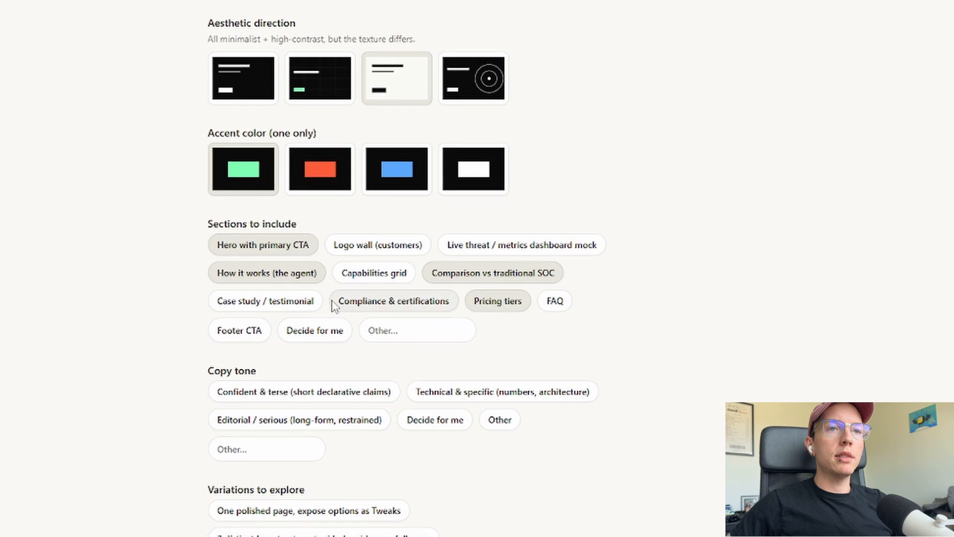
{"action": "left_click", "coordinate": [251, 305]}
{"action": "scroll", "coordinate": [726, 159], "scroll_direction": "down", "scroll_amount": 2}
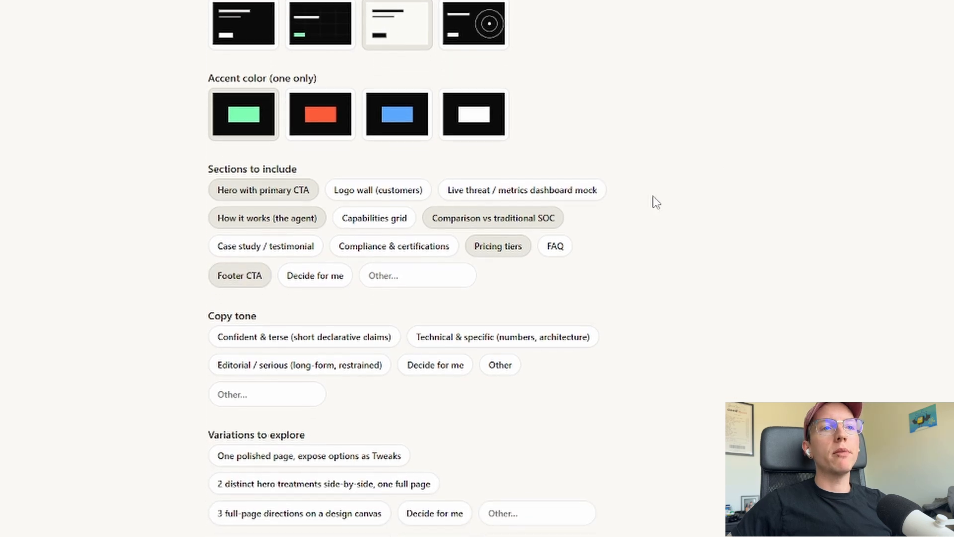
{"action": "scroll", "coordinate": [340, 309], "scroll_direction": "down", "scroll_amount": 2}
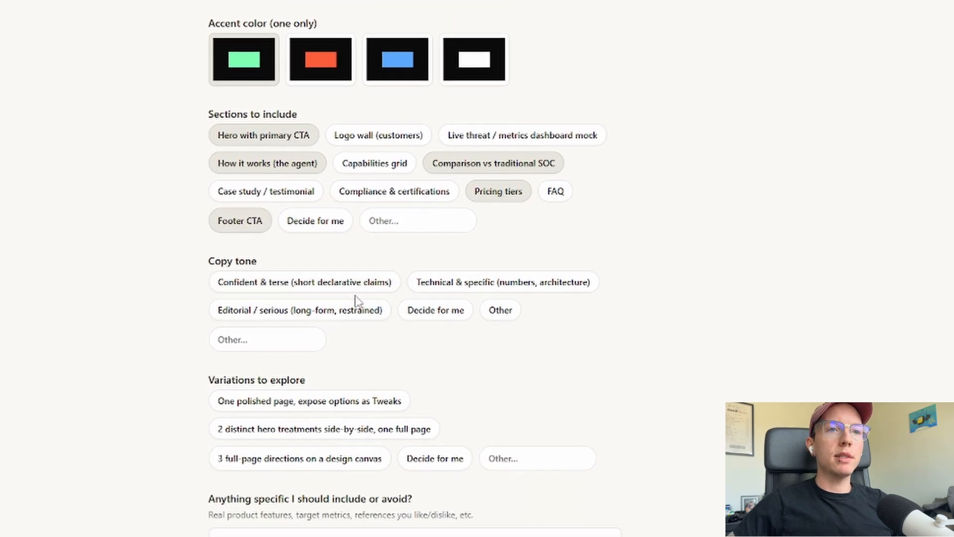
{"action": "scroll", "coordinate": [504, 249], "scroll_direction": "down", "scroll_amount": 2}
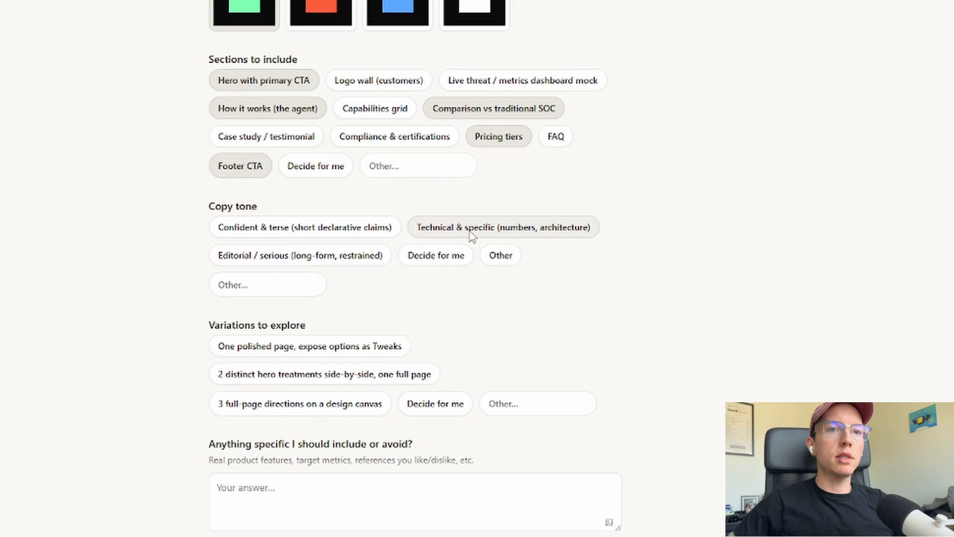
Pick a technical, specific tone, one polished page with Tweaks, and note 'Avoid generic hacker-imagery'
{"action": "left_click", "coordinate": [481, 201]}
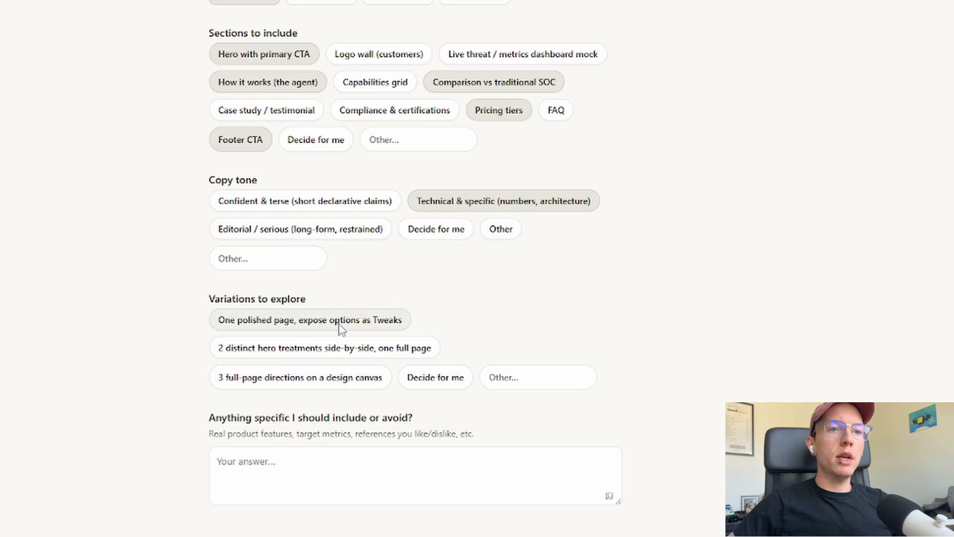
{"action": "left_click", "coordinate": [316, 323]}
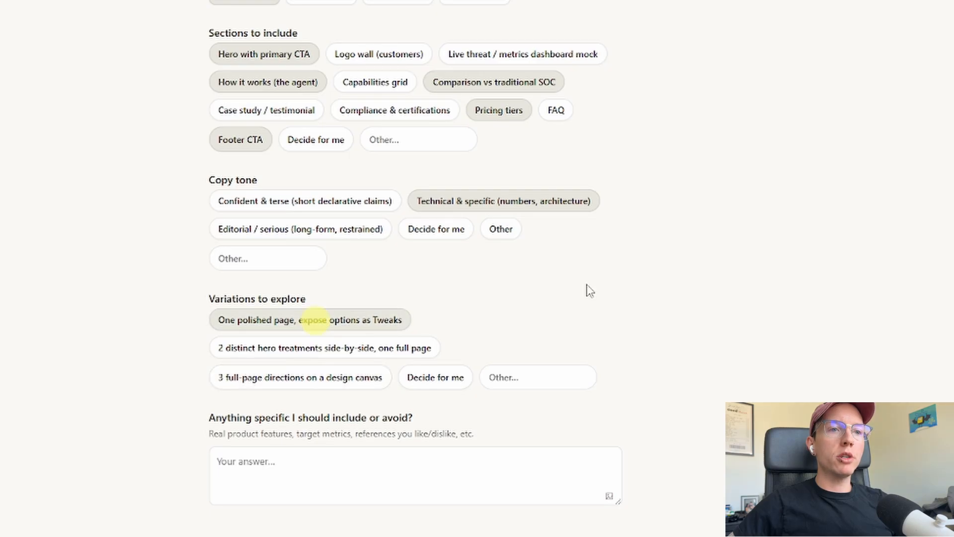
{"action": "left_click", "coordinate": [303, 460]}
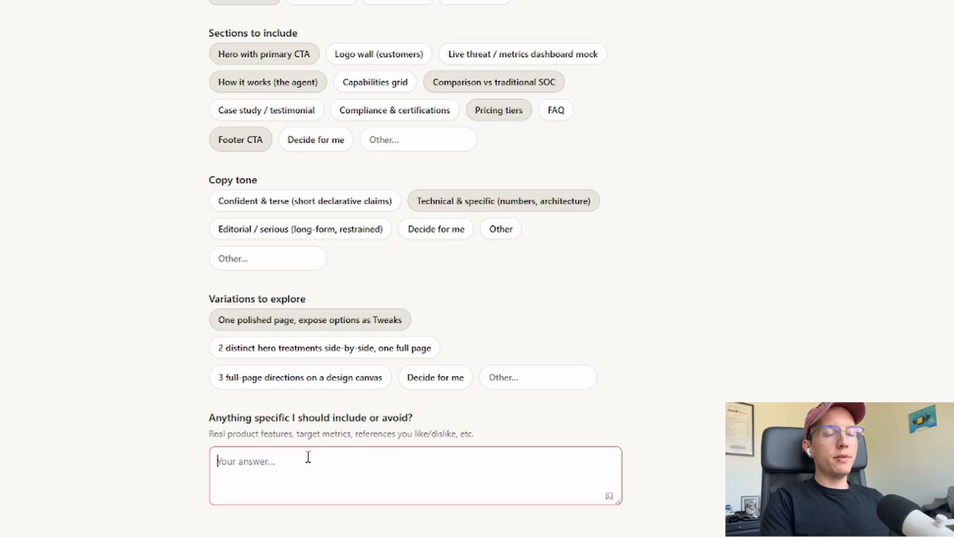
{"action": "type", "text": "Avbo"}
{"action": "key", "text": "BackSpace"}
{"action": "key", "text": "BackSpace"}
{"action": "type", "text": "o"}
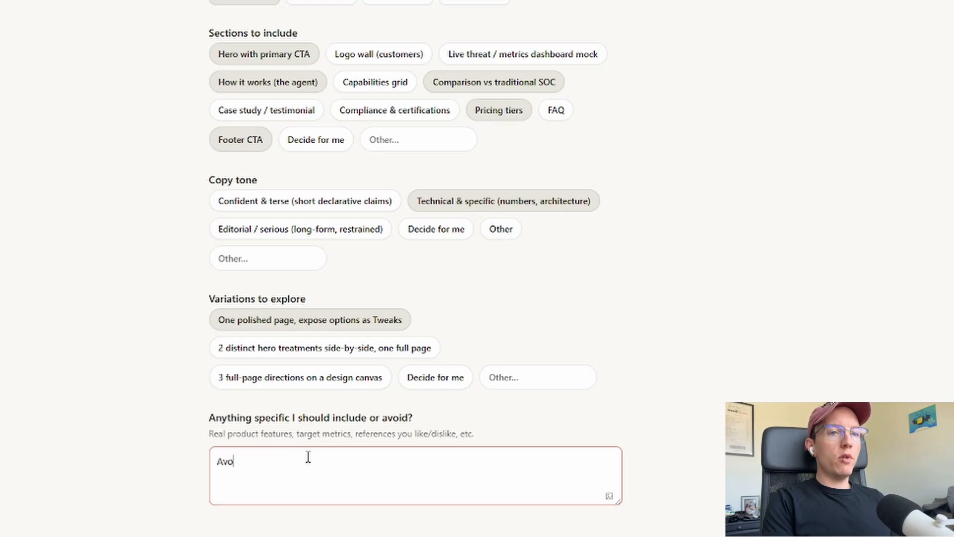
{"action": "type", "text": "id generic "}
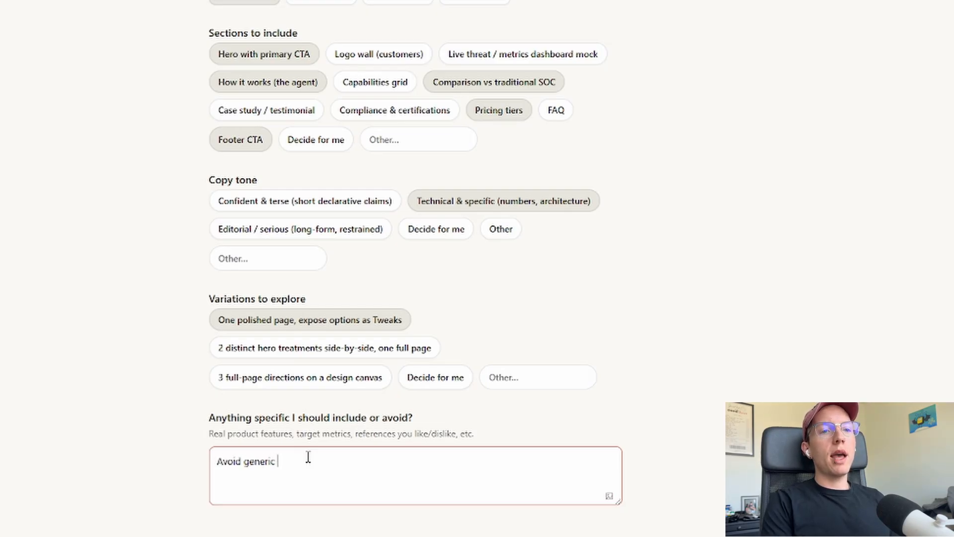
{"action": "type", "text": "hacker-imagery"}
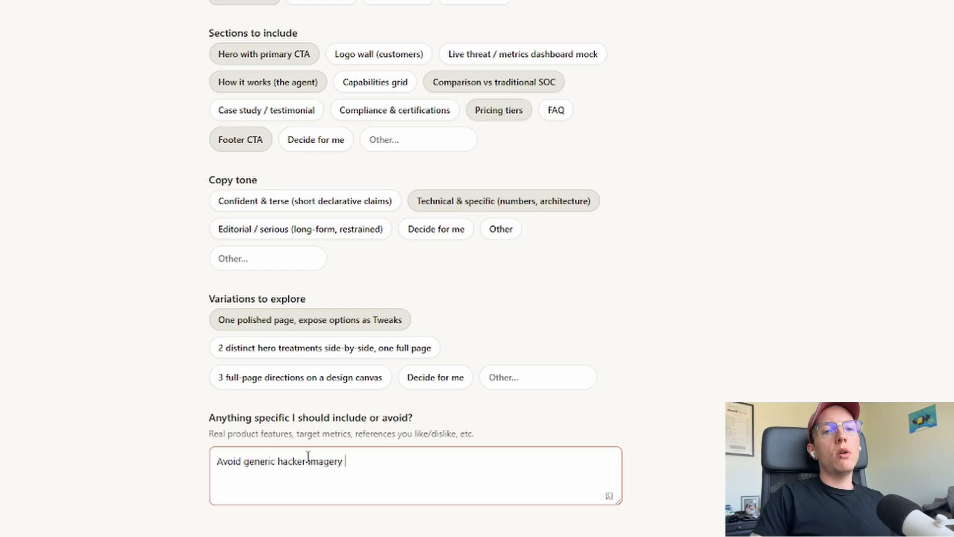
{"action": "left_click", "coordinate": [7, 32]}
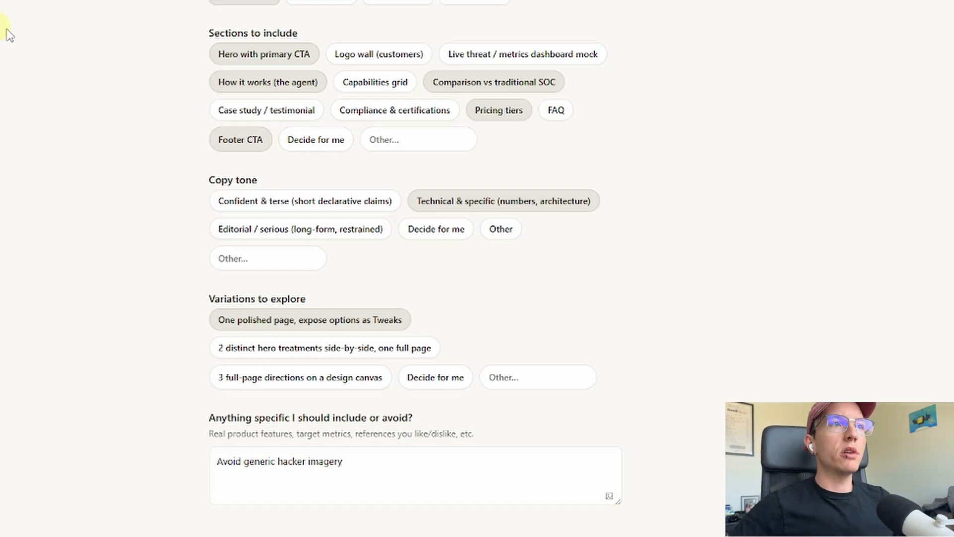
{"action": "scroll", "coordinate": [100, 61], "scroll_direction": "up", "scroll_amount": 6}
{"action": "scroll", "coordinate": [100, 62], "scroll_direction": "up", "scroll_amount": 2}
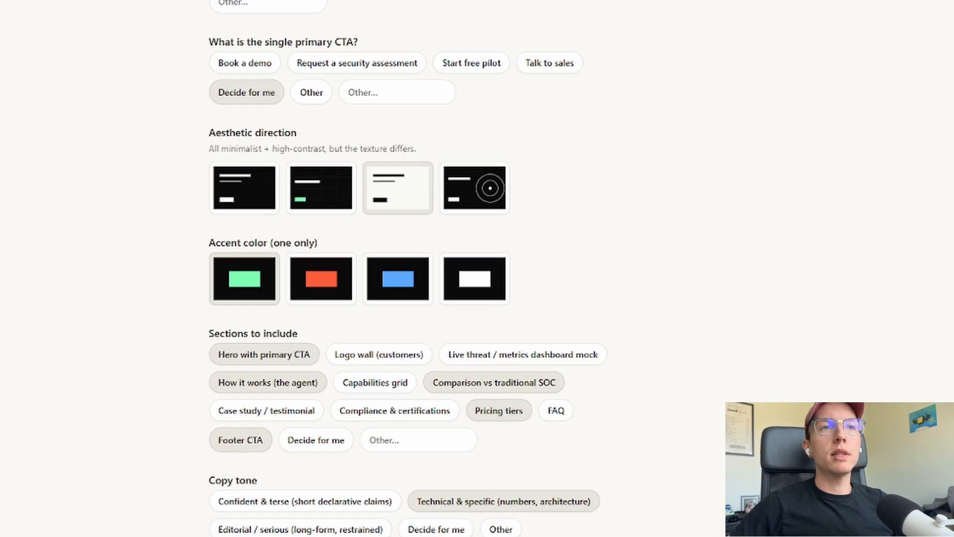
Review the answered-questions summary while Claude builds Landing Page.html and tweaks-panel.jsx
{"action": "scroll", "coordinate": [179, 22], "scroll_direction": "down", "scroll_amount": 8}
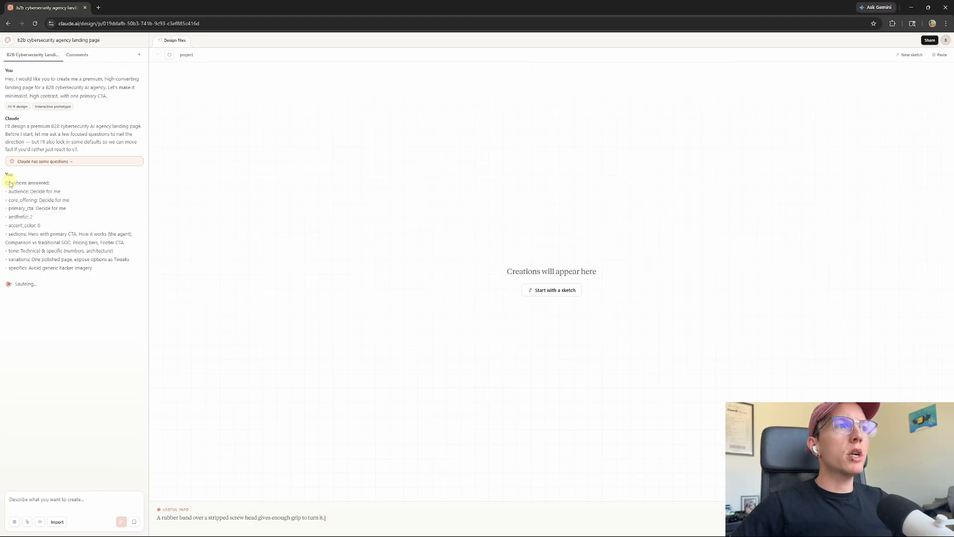
{"action": "left_click_drag", "start_coordinate": [10, 183], "coordinate": [66, 224]}
{"action": "left_click", "coordinate": [67, 224]}
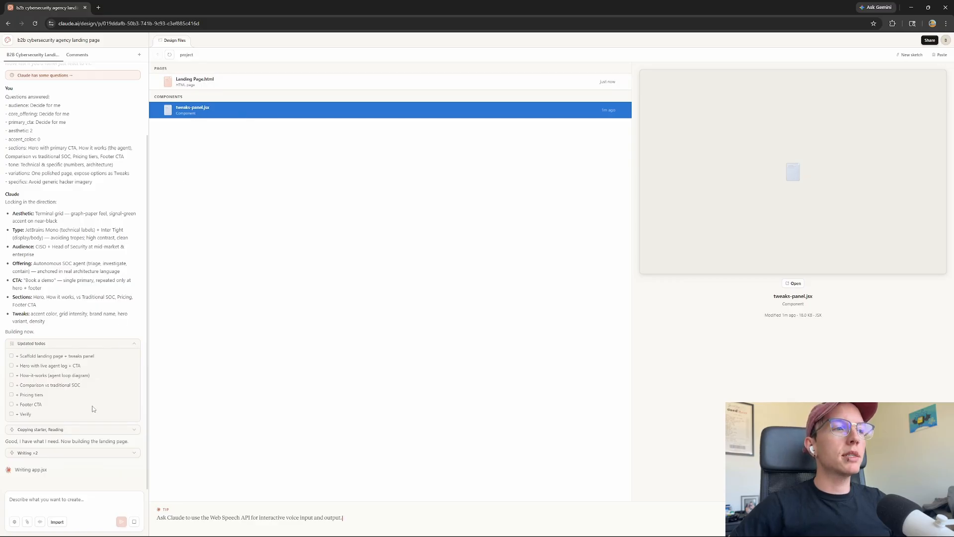
Expand the 'Writing ×2' row to follow the landing page files being written
{"action": "left_click", "coordinate": [73, 454]}
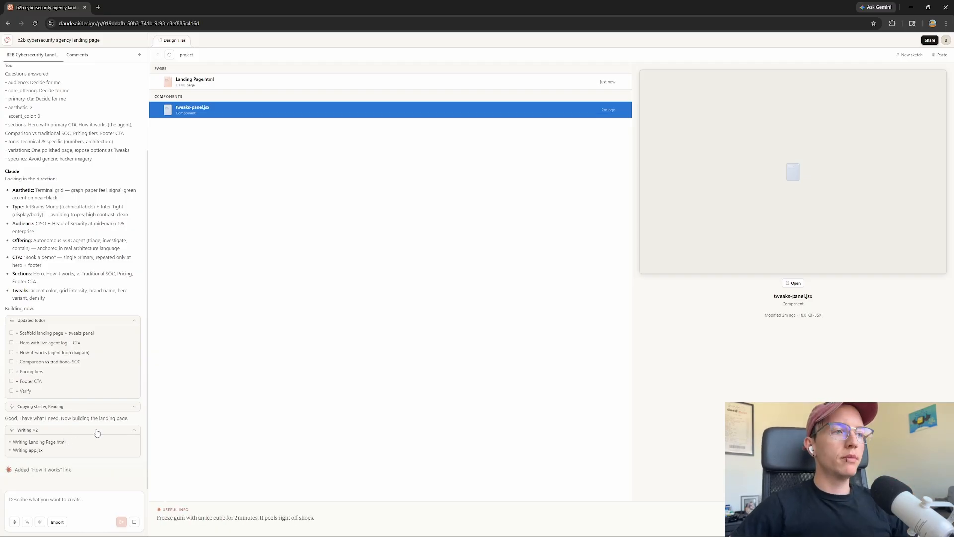
{"action": "left_click_drag", "start_coordinate": [187, 517], "coordinate": [282, 530]}
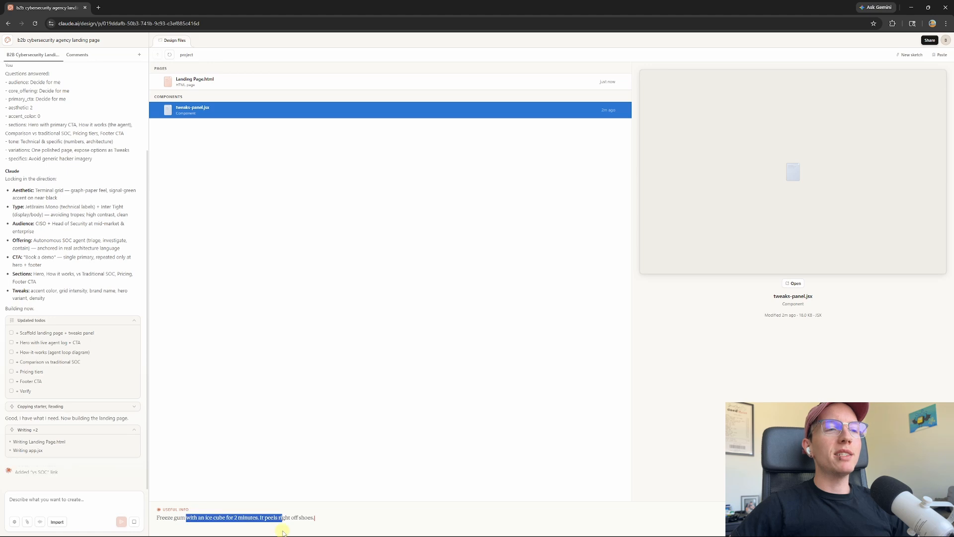
{"action": "left_click", "coordinate": [284, 513]}
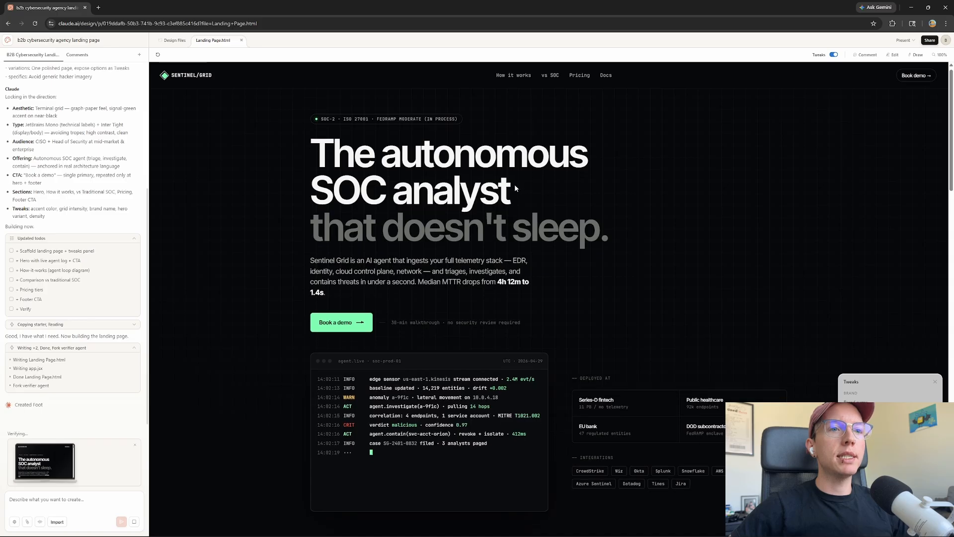
Scroll down the rendered page, inspecting the live agent log and the 24×7×0 stat
{"action": "scroll", "coordinate": [514, 184], "scroll_direction": "down", "scroll_amount": 2}
{"action": "scroll", "coordinate": [514, 186], "scroll_direction": "down", "scroll_amount": 1}
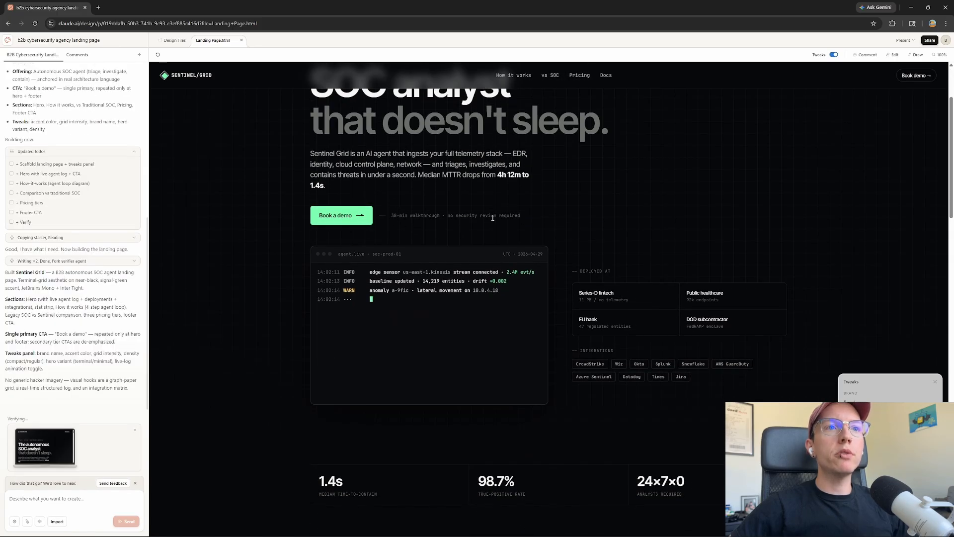
{"action": "scroll", "coordinate": [521, 221], "scroll_direction": "down", "scroll_amount": 2}
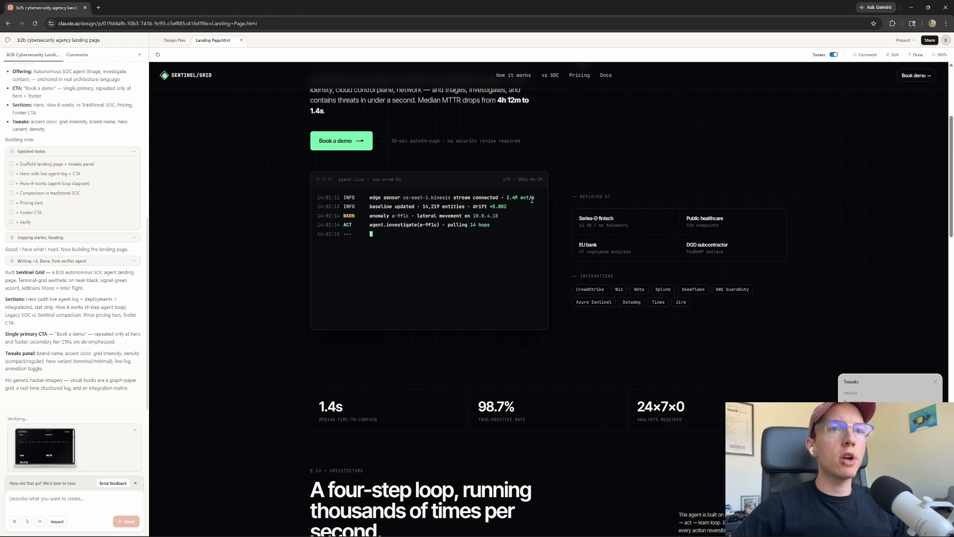
{"action": "left_click_drag", "start_coordinate": [500, 192], "coordinate": [528, 198]}
{"action": "left_click", "coordinate": [444, 221]}
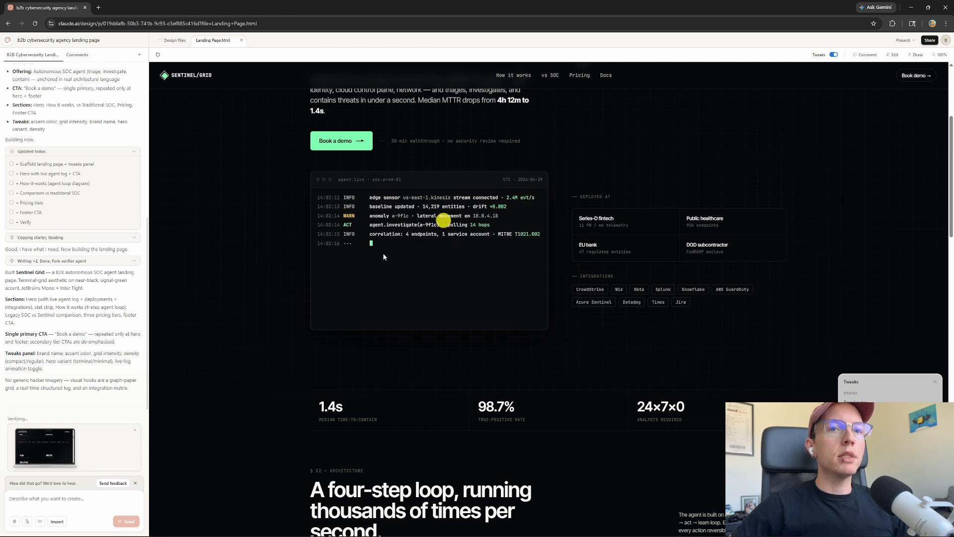
{"action": "scroll", "coordinate": [634, 306], "scroll_direction": "down", "scroll_amount": 2}
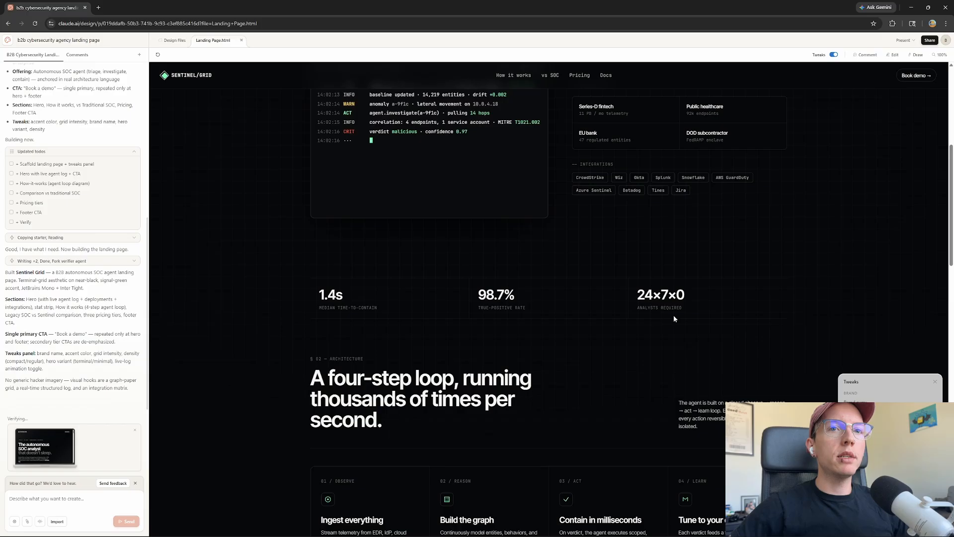
{"action": "left_click_drag", "start_coordinate": [636, 293], "coordinate": [697, 301]}
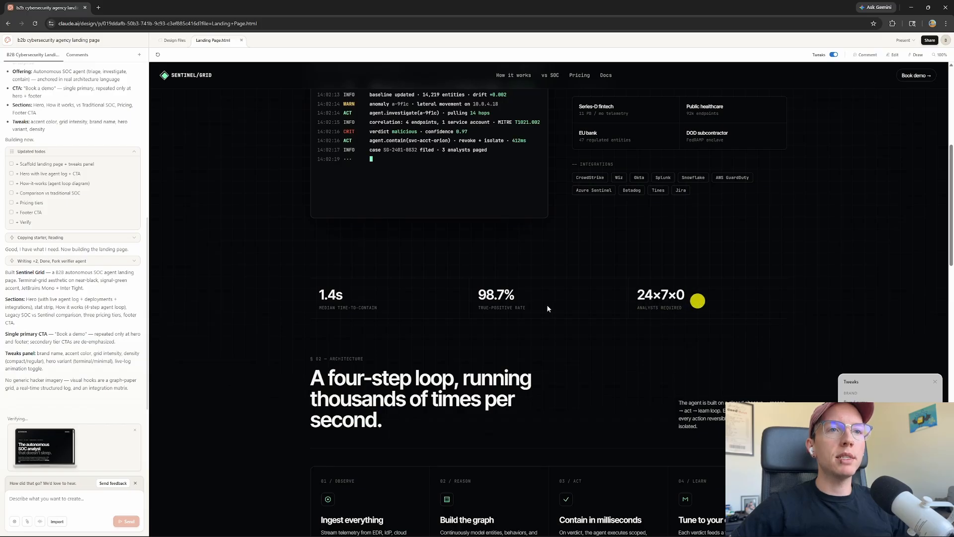
{"action": "left_click_drag", "start_coordinate": [541, 308], "coordinate": [463, 281]}
{"action": "left_click", "coordinate": [474, 289]}
{"action": "scroll", "coordinate": [358, 291], "scroll_direction": "down", "scroll_amount": 2}
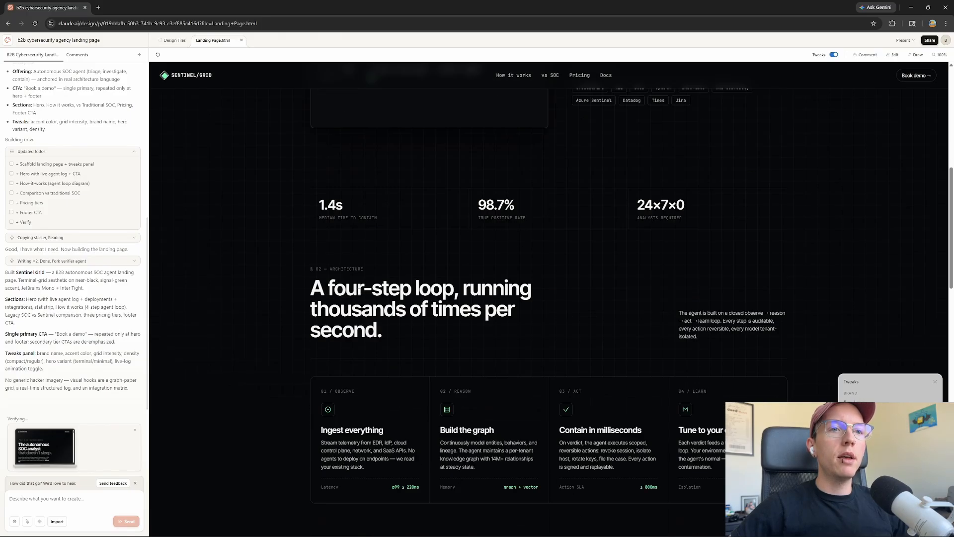
{"action": "scroll", "coordinate": [358, 291], "scroll_direction": "up", "scroll_amount": 2}
{"action": "scroll", "coordinate": [467, 237], "scroll_direction": "down", "scroll_amount": 4}
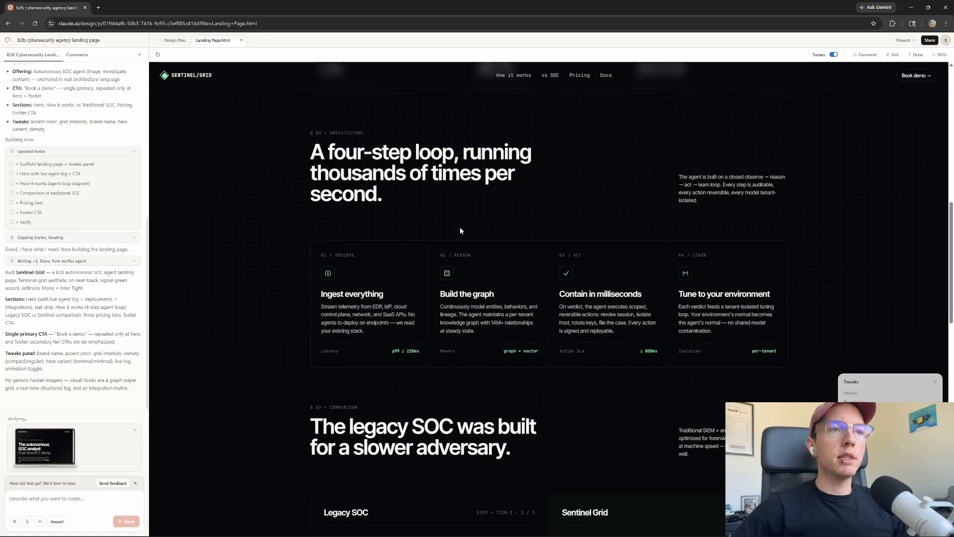
{"action": "scroll", "coordinate": [460, 230], "scroll_direction": "down", "scroll_amount": 1}
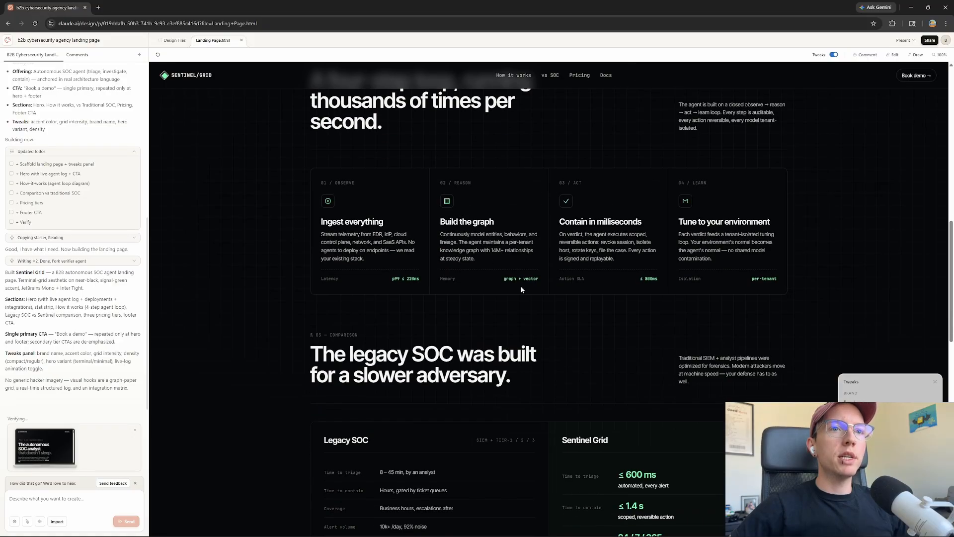
{"action": "left_click_drag", "start_coordinate": [502, 279], "coordinate": [545, 273]}
Continue through the remaining sections to the closing call to action, then scroll back up
{"action": "scroll", "coordinate": [545, 273], "scroll_direction": "down", "scroll_amount": 2}
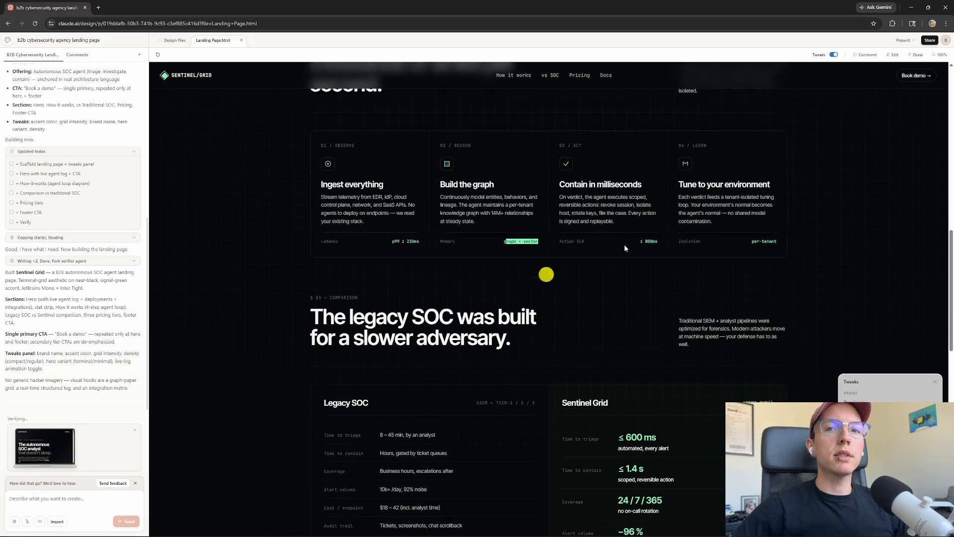
{"action": "scroll", "coordinate": [650, 238], "scroll_direction": "down", "scroll_amount": 3}
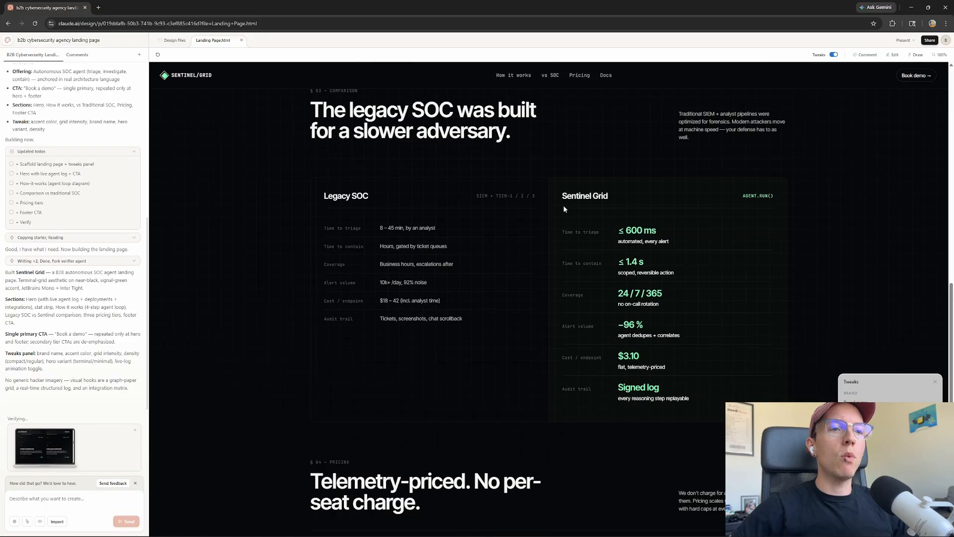
{"action": "scroll", "coordinate": [551, 191], "scroll_direction": "down", "scroll_amount": 4}
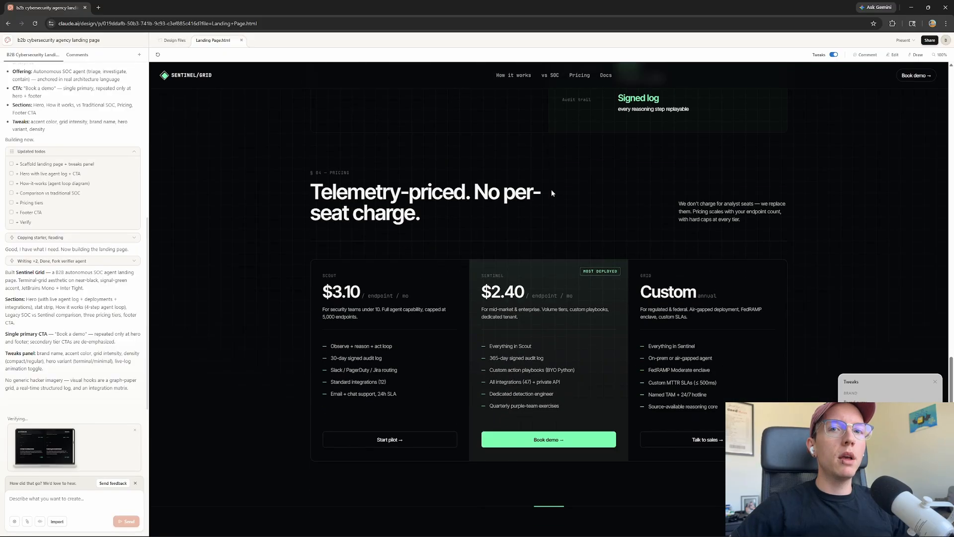
{"action": "scroll", "coordinate": [571, 234], "scroll_direction": "down", "scroll_amount": 1}
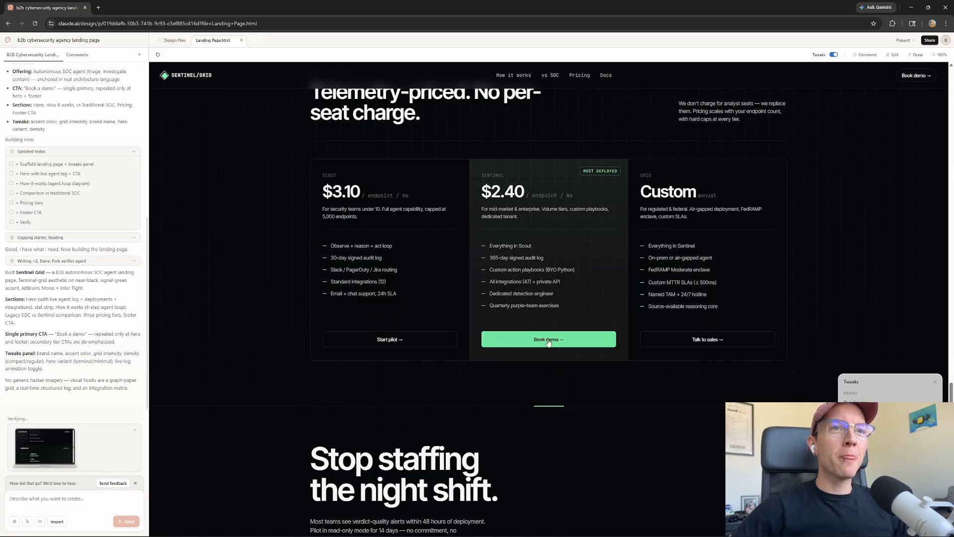
{"action": "scroll", "coordinate": [549, 340], "scroll_direction": "down", "scroll_amount": 1}
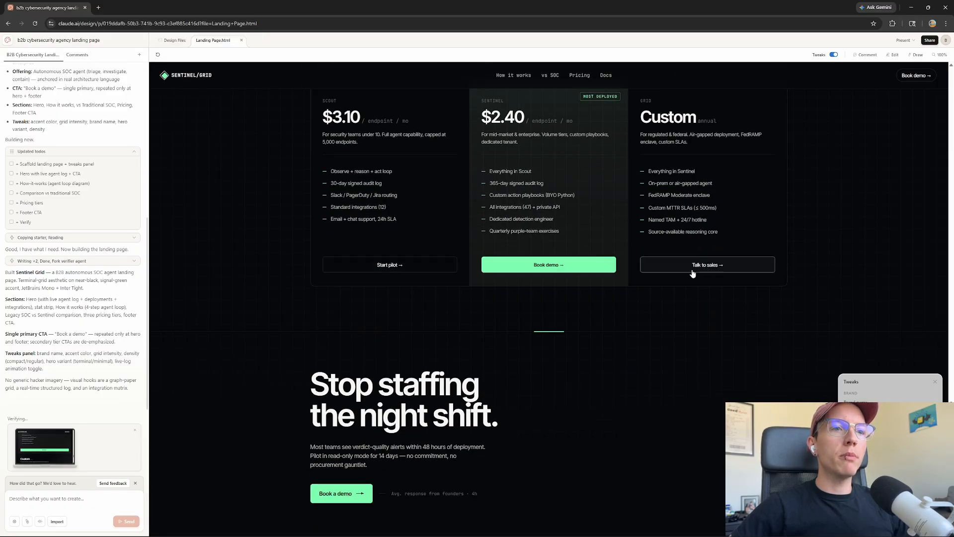
{"action": "scroll", "coordinate": [507, 309], "scroll_direction": "down", "scroll_amount": 1}
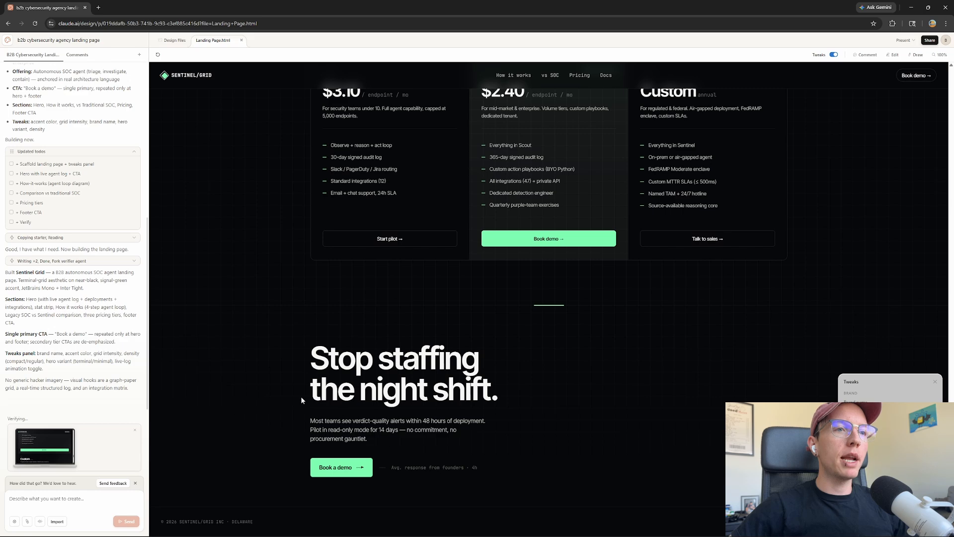
{"action": "left_click_drag", "start_coordinate": [332, 421], "coordinate": [437, 423]}
{"action": "left_click", "coordinate": [437, 424]}
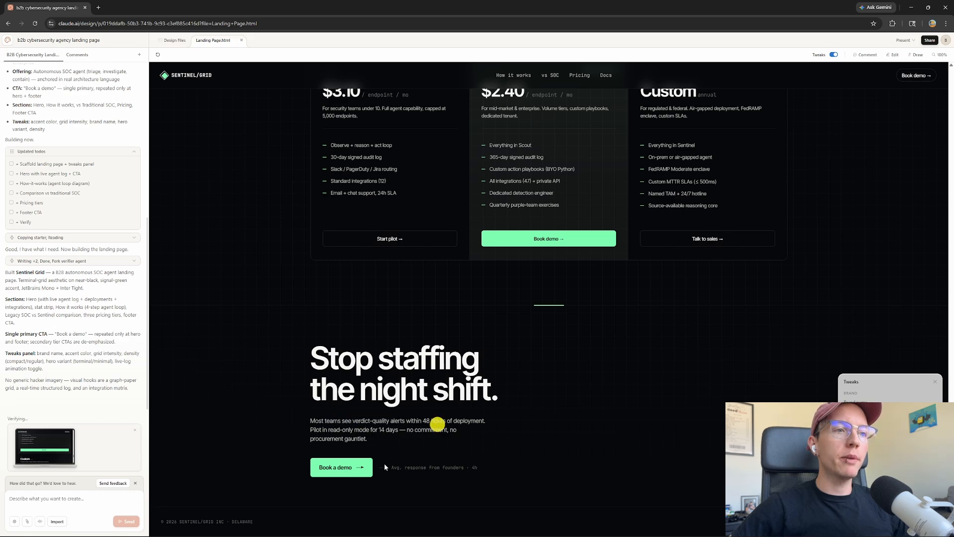
{"action": "scroll", "coordinate": [454, 414], "scroll_direction": "up", "scroll_amount": 15}
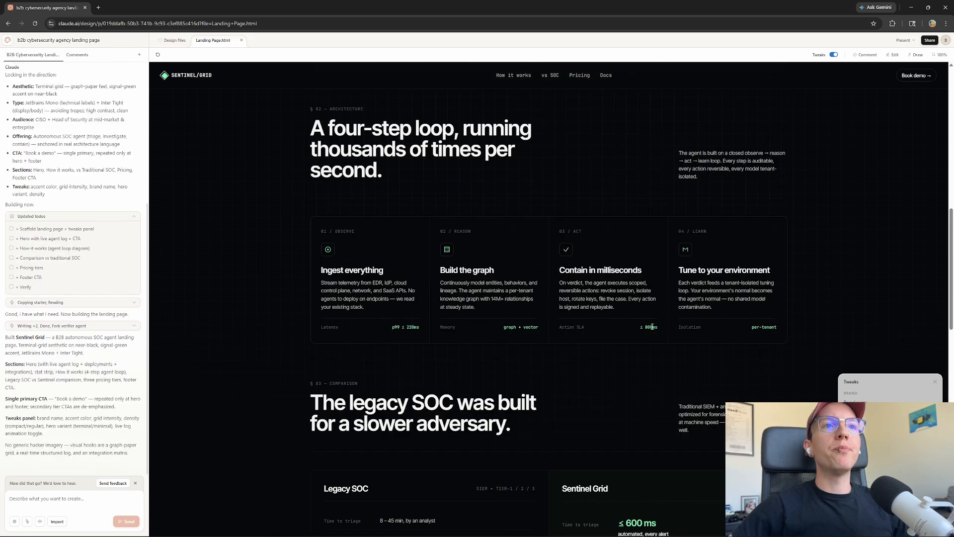
{"action": "scroll", "coordinate": [621, 293], "scroll_direction": "up", "scroll_amount": 5}
Test the How it works, vs SOC, Pricing, Docs and Book demo nav links, returning to the top
{"action": "left_click", "coordinate": [508, 75]}
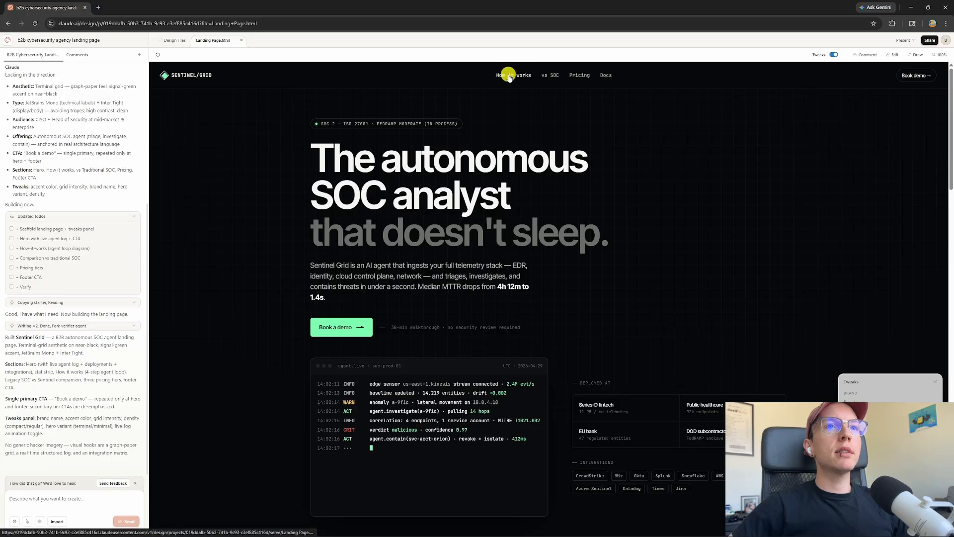
{"action": "left_click", "coordinate": [552, 75]}
{"action": "left_click", "coordinate": [579, 75]}
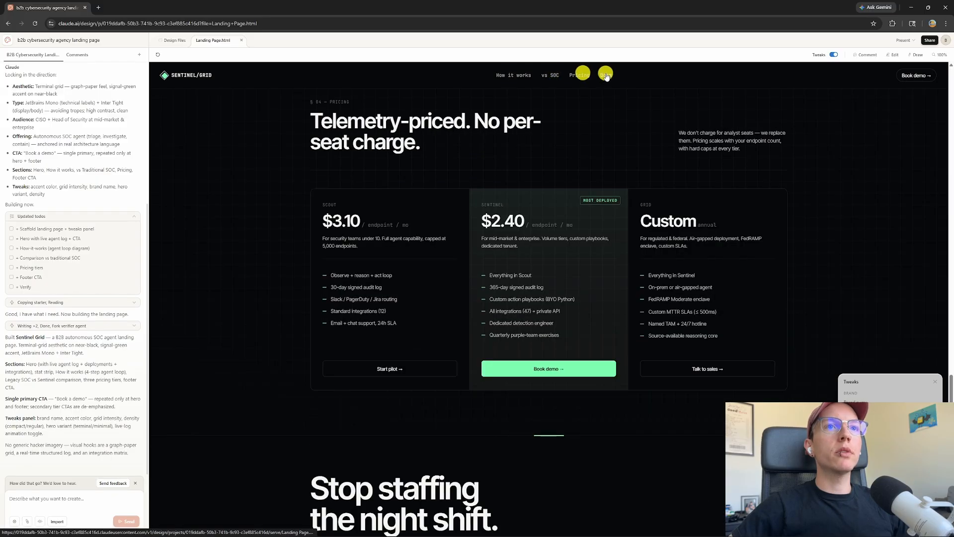
{"action": "left_click", "coordinate": [605, 75]}
{"action": "left_click", "coordinate": [522, 75]}
{"action": "scroll", "coordinate": [705, 268], "scroll_direction": "up", "scroll_amount": 4}
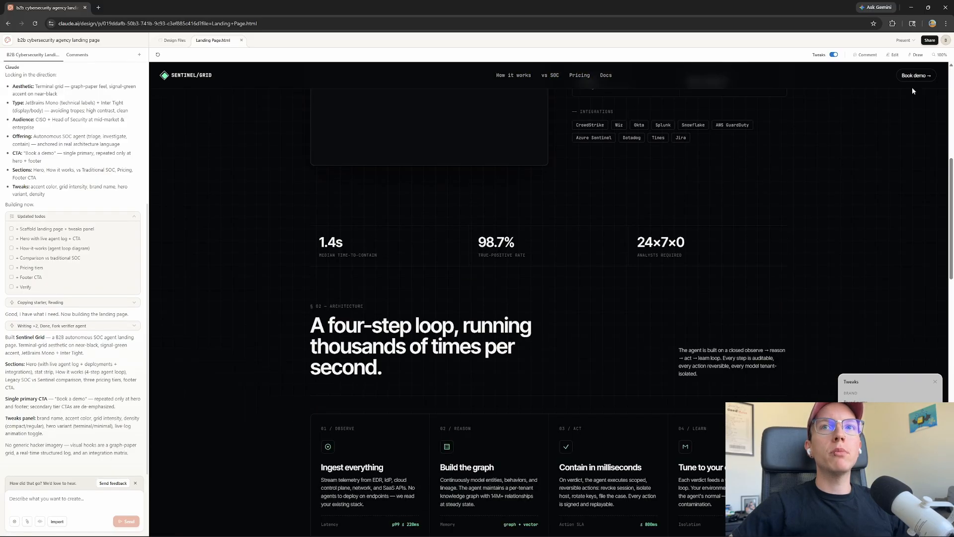
{"action": "left_click", "coordinate": [911, 75]}
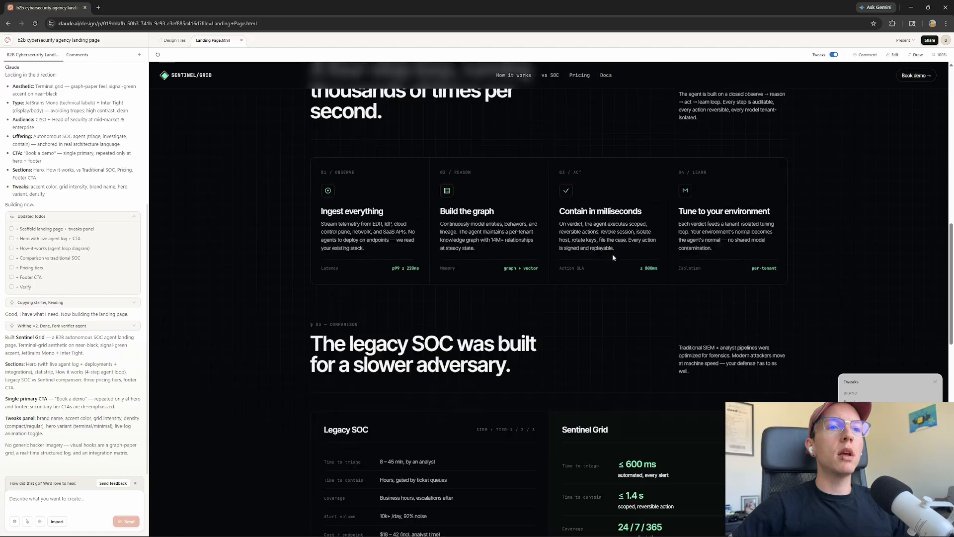
{"action": "scroll", "coordinate": [817, 279], "scroll_direction": "up", "scroll_amount": 10}
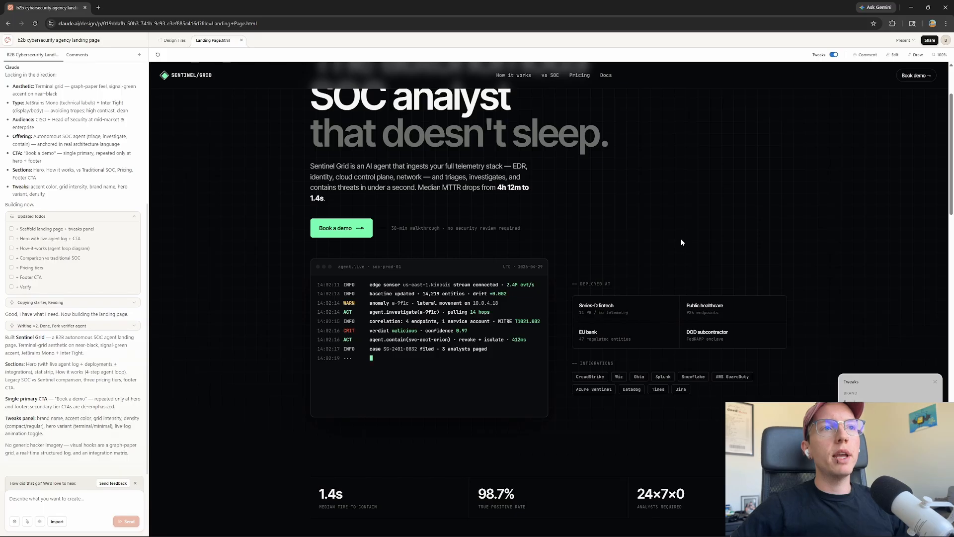
Try the Edit, Comment and Draw modes, settling on Edit
{"action": "left_click", "coordinate": [894, 55]}
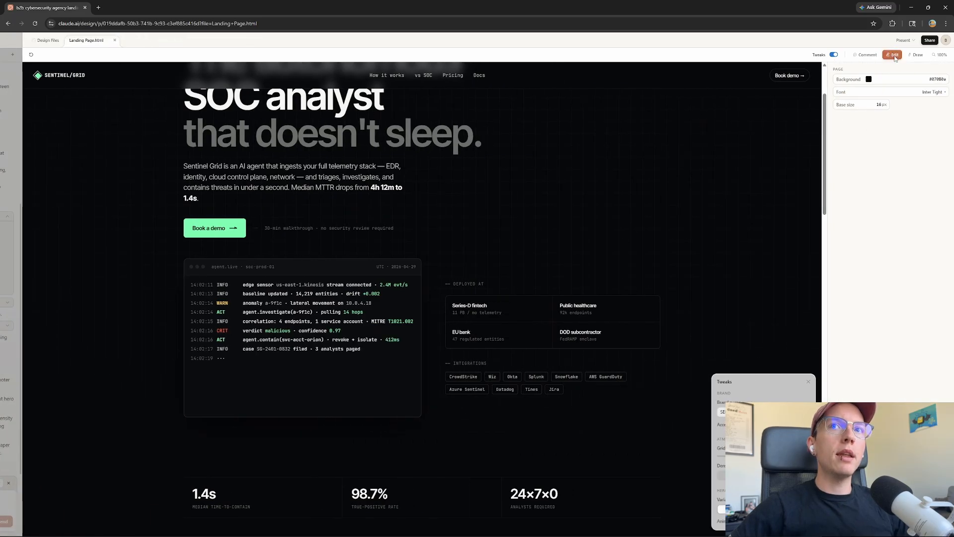
{"action": "left_click", "coordinate": [866, 55]}
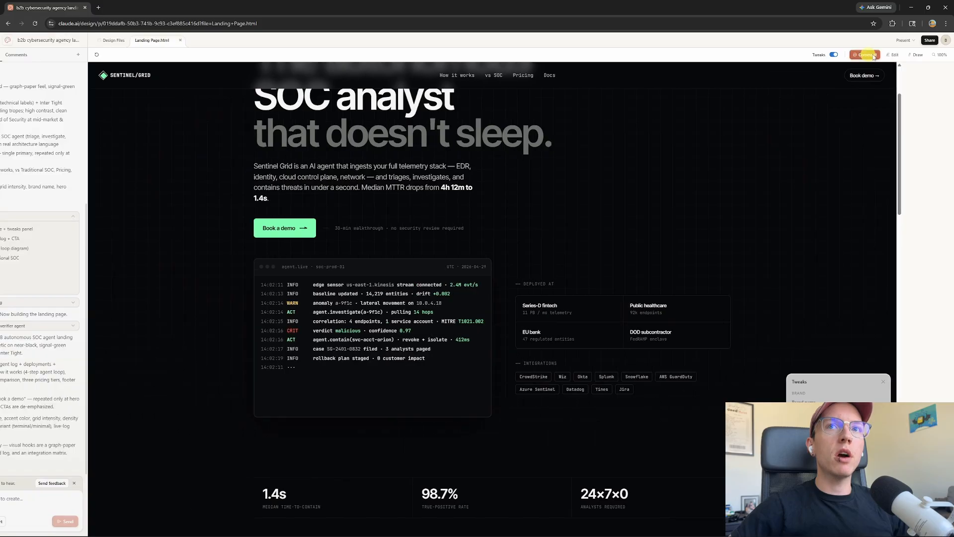
{"action": "left_click", "coordinate": [893, 55]}
{"action": "left_click", "coordinate": [916, 55]}
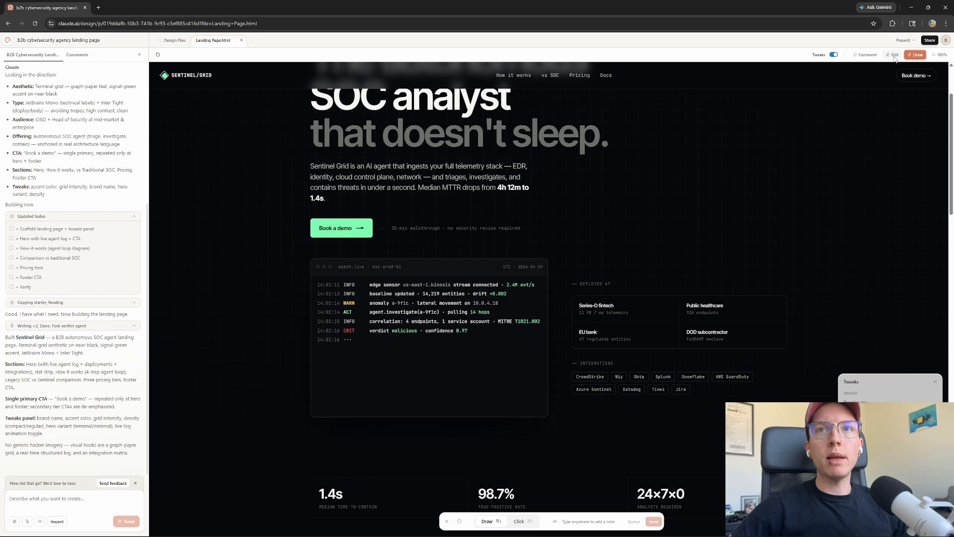
{"action": "left_click", "coordinate": [893, 55]}
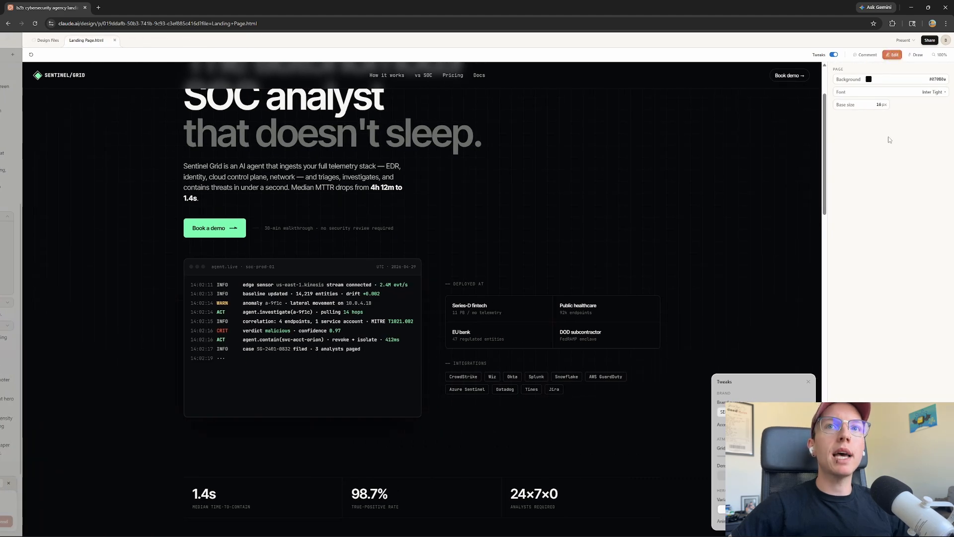
{"action": "scroll", "coordinate": [721, 178], "scroll_direction": "down", "scroll_amount": 3}
{"action": "scroll", "coordinate": [747, 189], "scroll_direction": "up", "scroll_amount": 5}
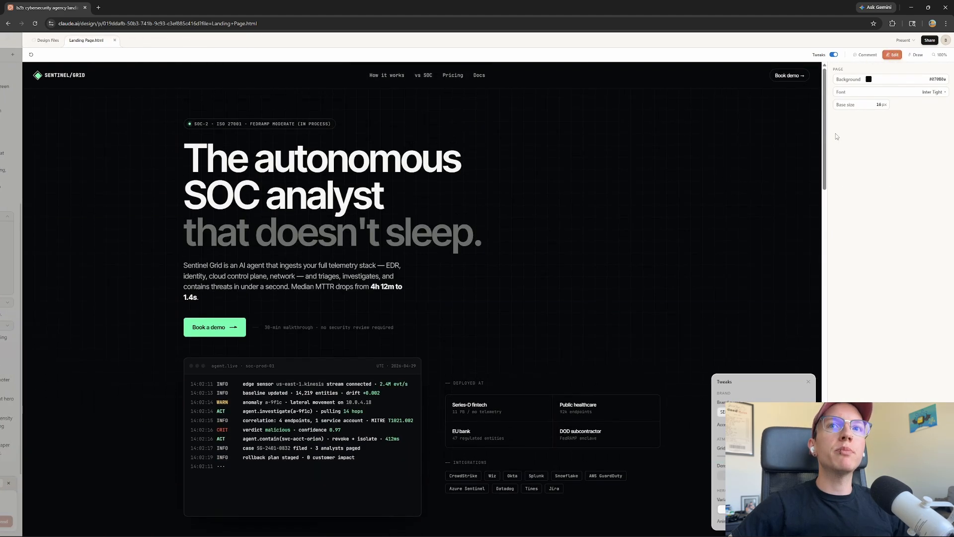
Set the page font to Times New Roman and move the Tweaks panel mid-screen
{"action": "left_click", "coordinate": [866, 91]}
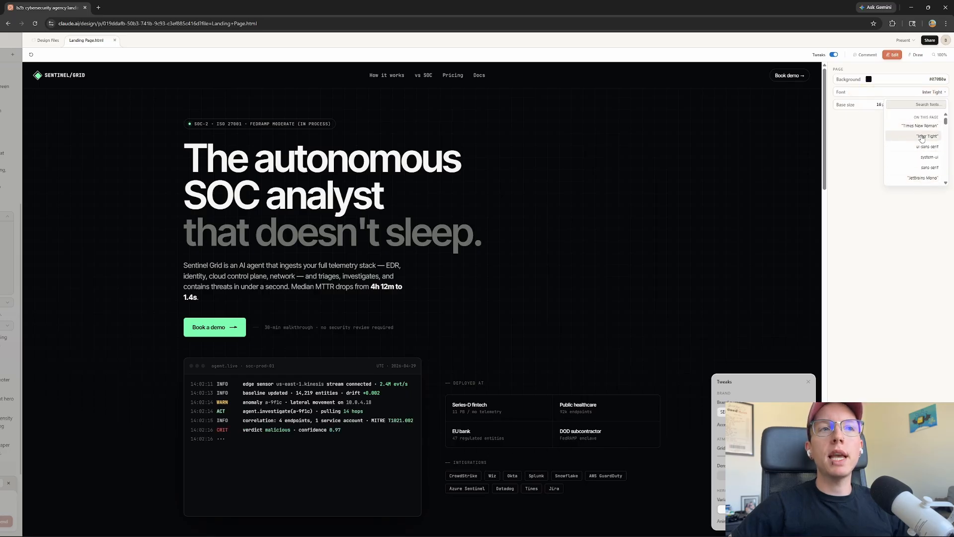
{"action": "scroll", "coordinate": [924, 160], "scroll_direction": "down", "scroll_amount": 3}
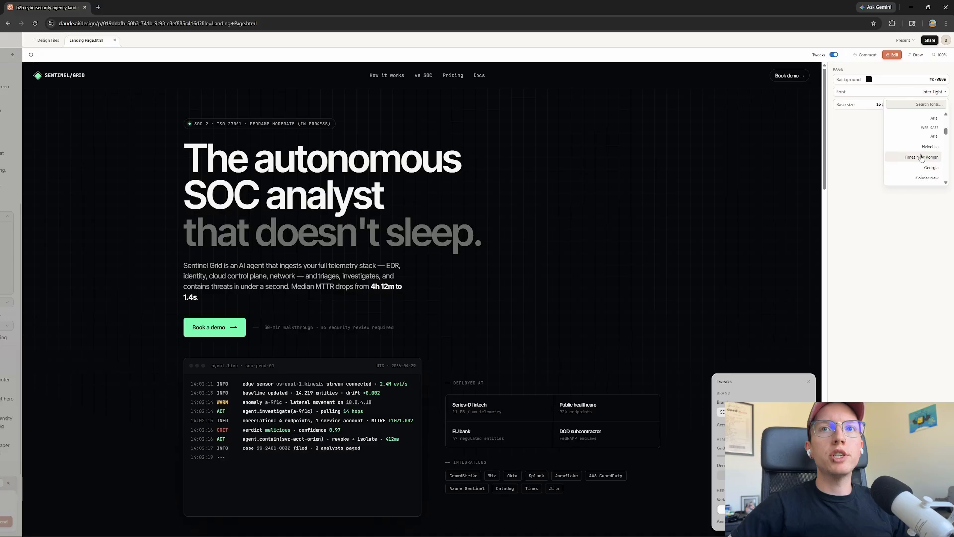
{"action": "left_click", "coordinate": [918, 157]}
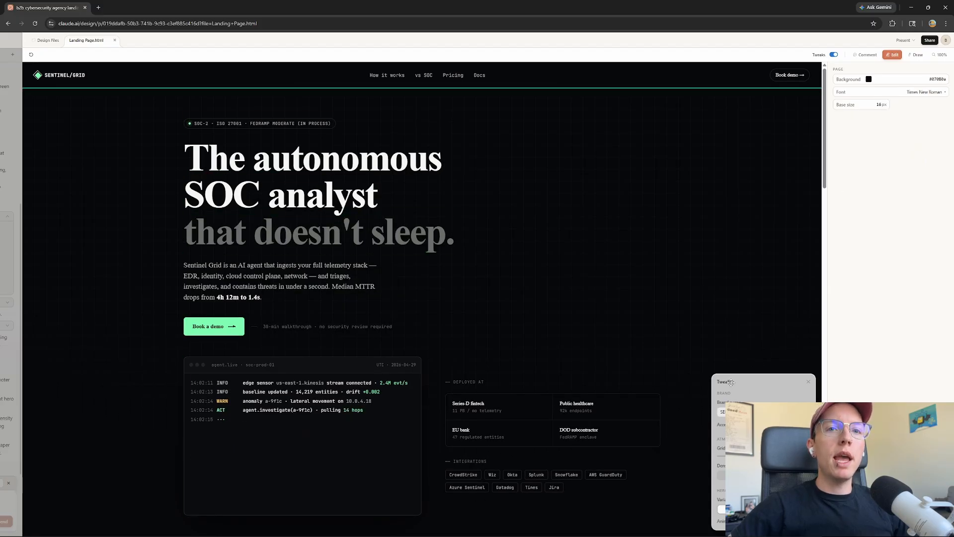
{"action": "left_click_drag", "start_coordinate": [736, 382], "coordinate": [533, 196]}
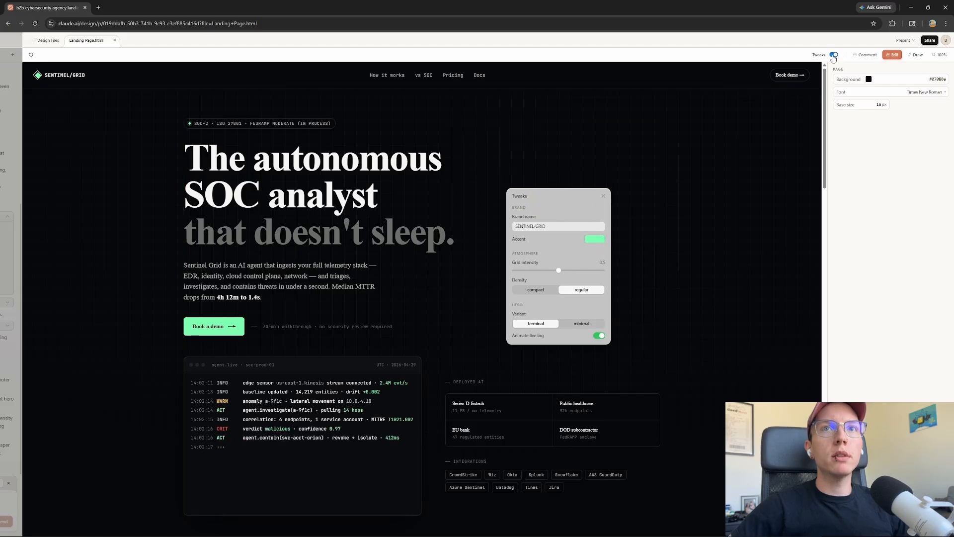
Raise grid intensity from 0.45 to 0.55, try Compact but keep Regular density, then close Tweaks
{"action": "left_click", "coordinate": [833, 55]}
{"action": "left_click", "coordinate": [833, 56]}
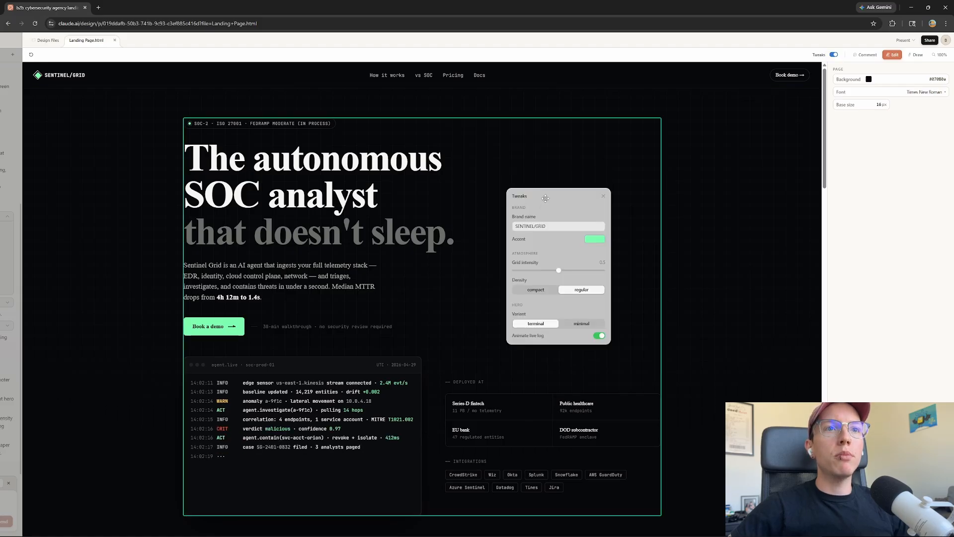
{"action": "left_click_drag", "start_coordinate": [546, 198], "coordinate": [528, 180]}
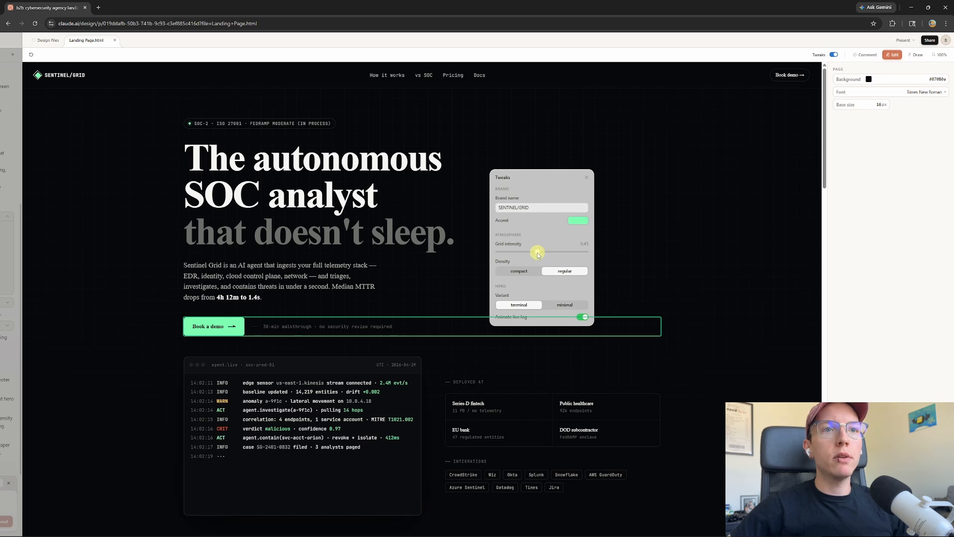
{"action": "mouse_move", "coordinate": [537, 255]}
{"action": "left_mouse_down"}
{"action": "mouse_move", "coordinate": [522, 254]}
{"action": "mouse_move", "coordinate": [547, 256]}
{"action": "left_mouse_up"}
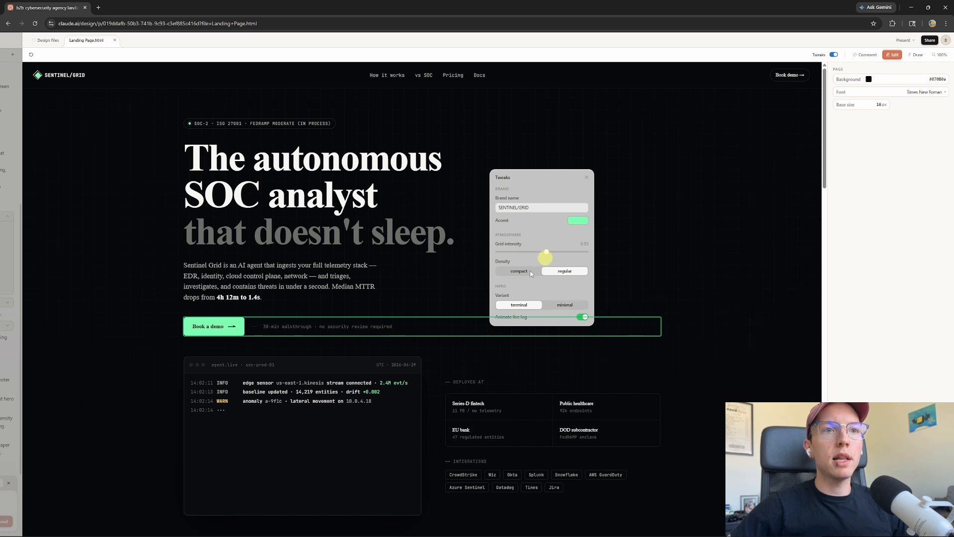
{"action": "left_click", "coordinate": [529, 271]}
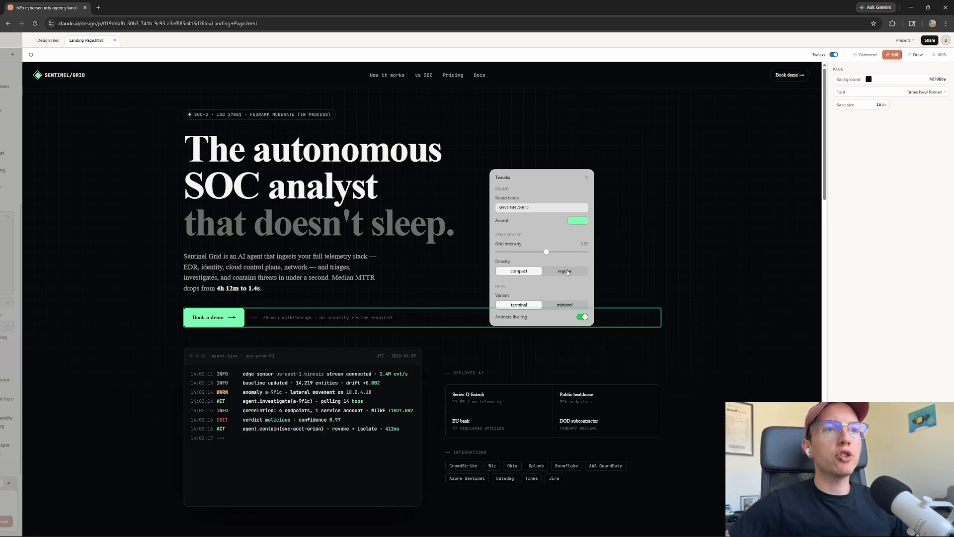
{"action": "left_click", "coordinate": [570, 272]}
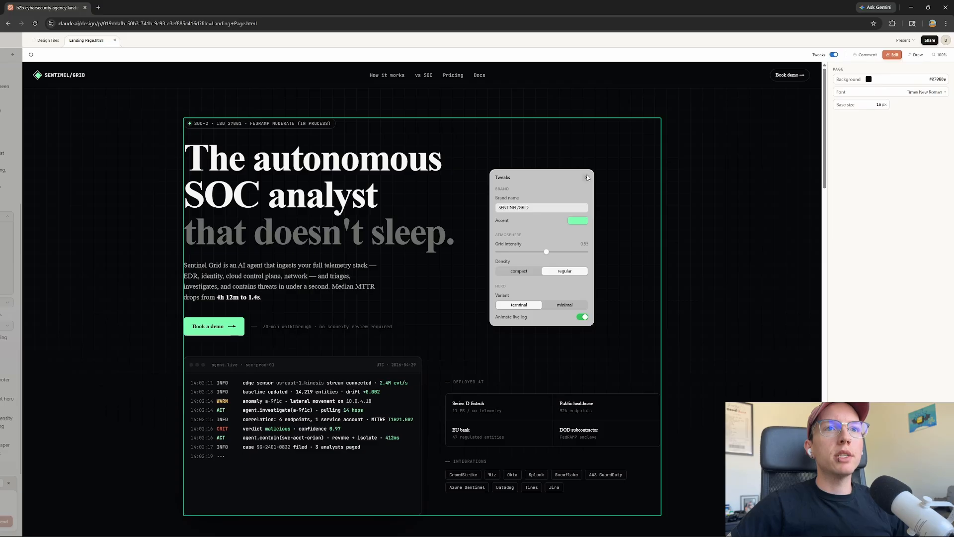
{"action": "left_click", "coordinate": [588, 178]}
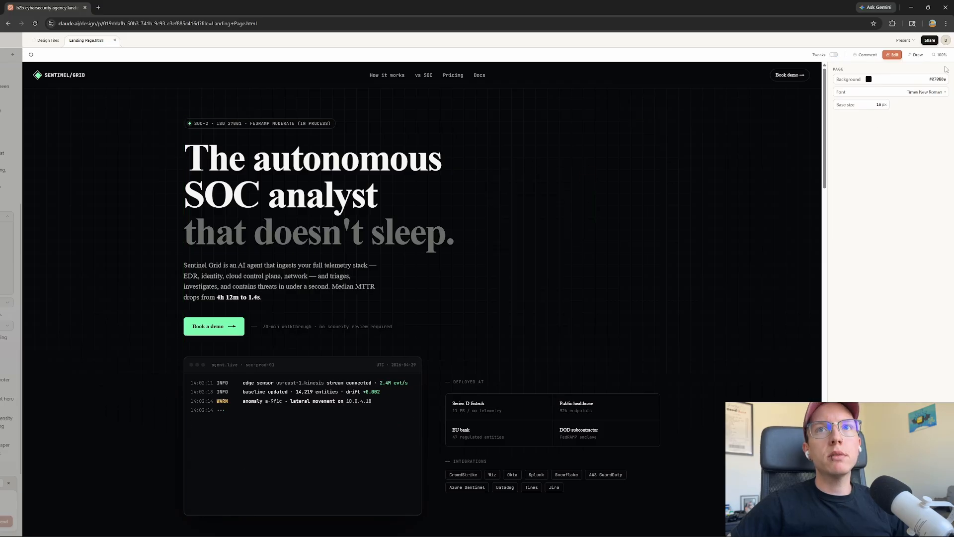
Dictate and send a comment on the 'SOC analyst' headline: call it an AI agent knowing security and your business
{"action": "left_click", "coordinate": [866, 54]}
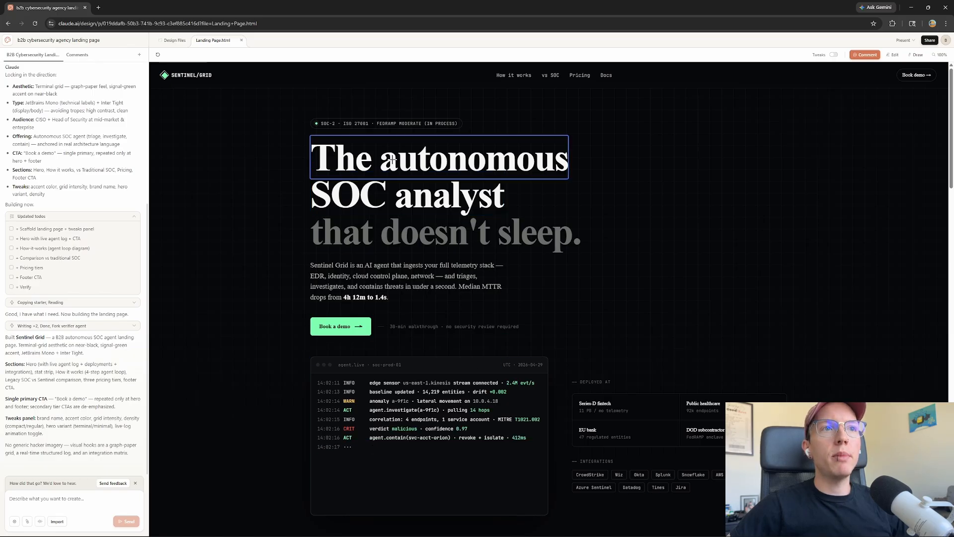
{"action": "left_click", "coordinate": [427, 203]}
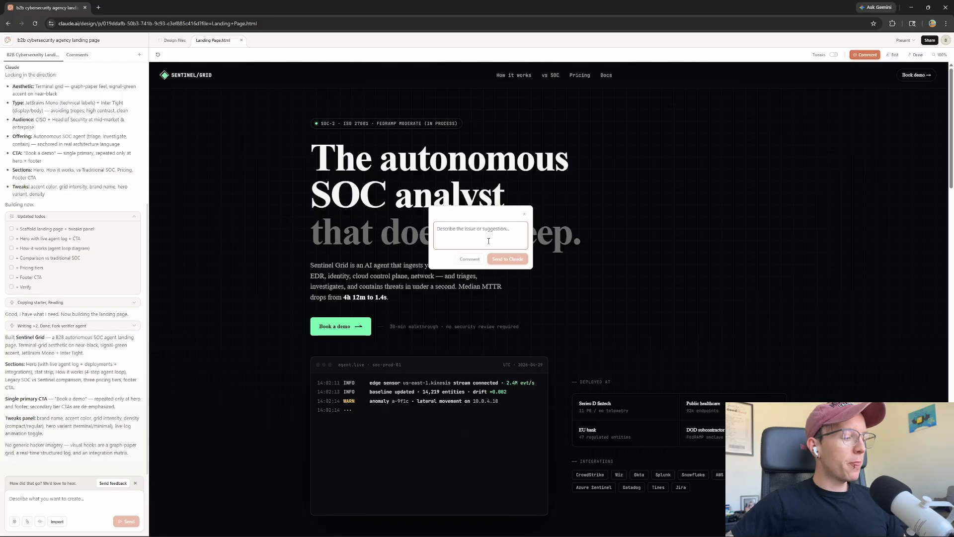
{"action": "key", "text": "ctrl+super+space"}
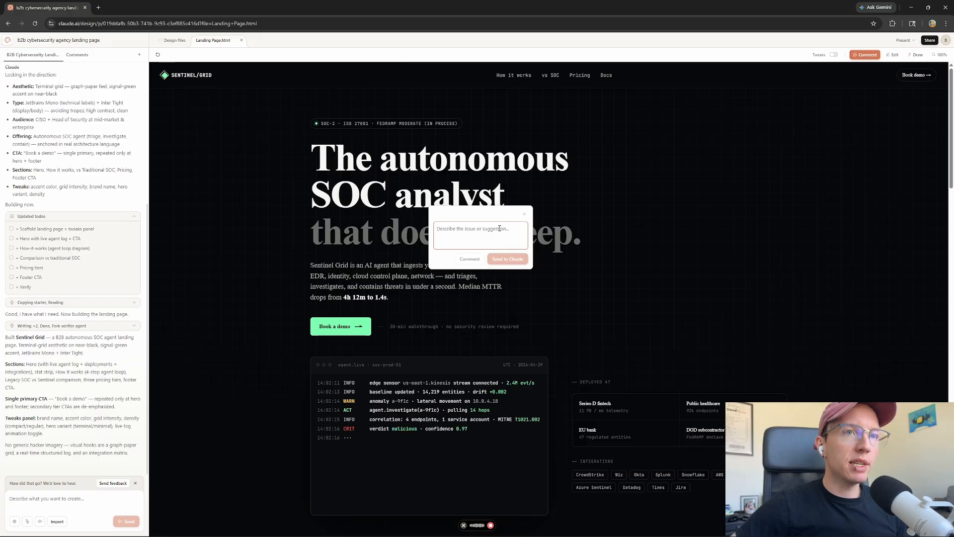
{"action": "type", "text": "Hey, I'm not really loving the language here. Let's change the autonomous SOC analyst to the AI agent that knows security and your business."}
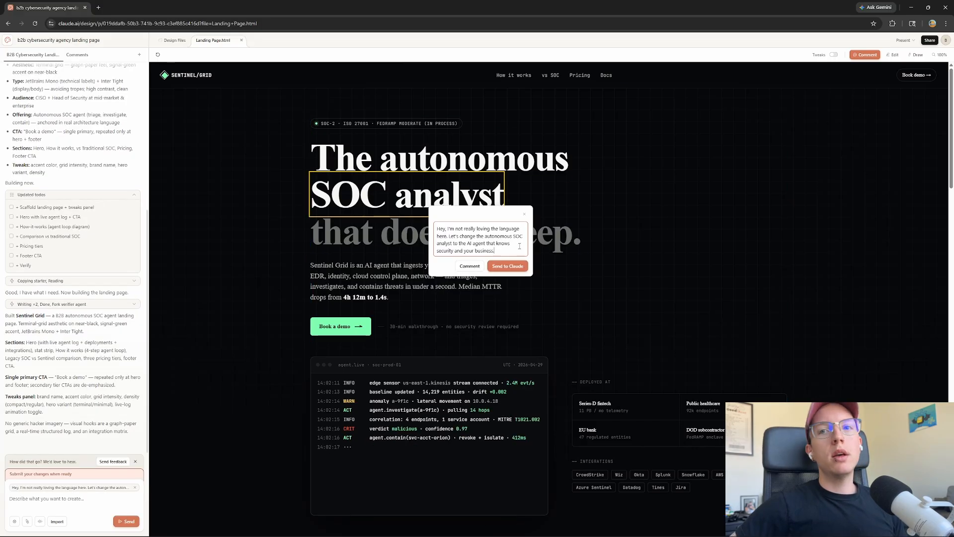
{"action": "left_click", "coordinate": [506, 265]}
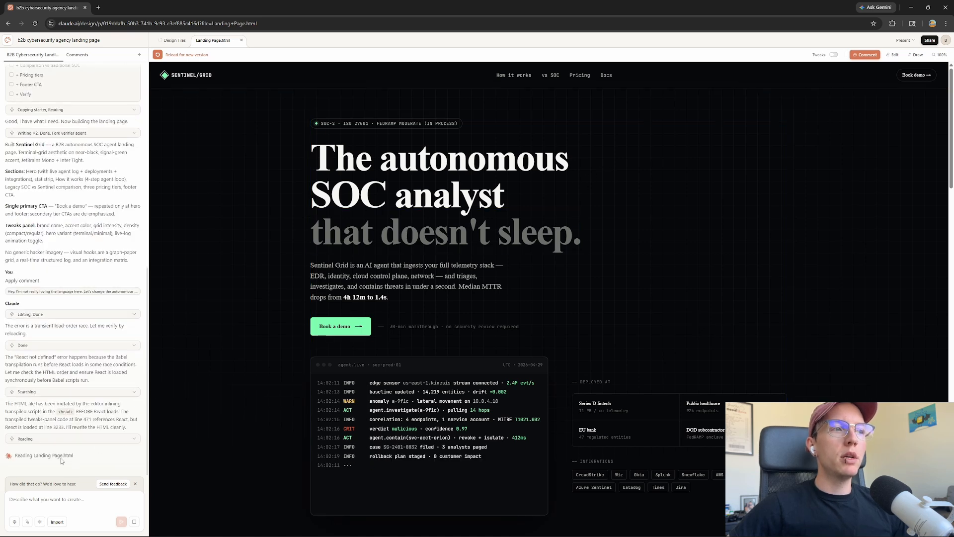
Highlight Claude's explanation that transpiled scripts were inlined in the head before React loads
{"action": "left_click_drag", "start_coordinate": [9, 356], "coordinate": [104, 385]}
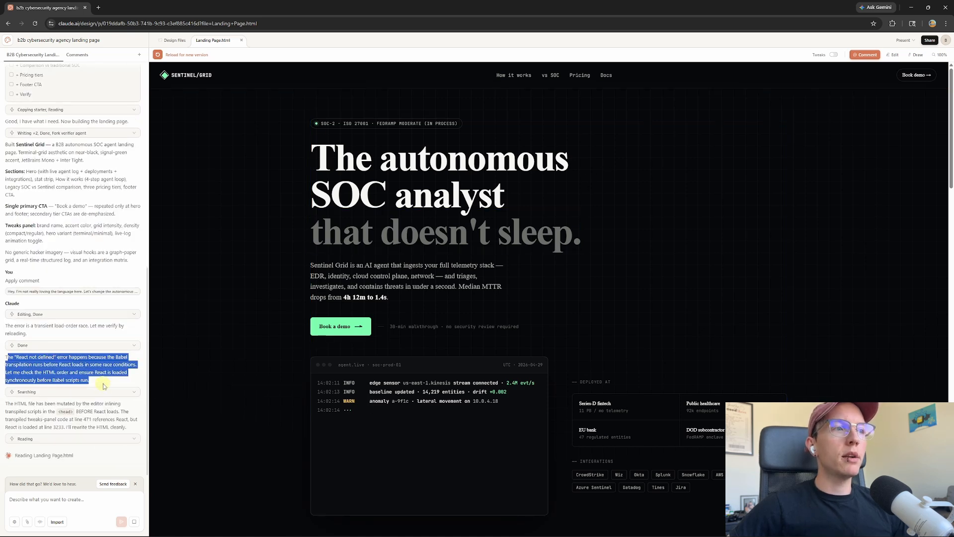
Reload the preview to show the new headline, then scroll through the steps, comparison and pricing sections
{"action": "left_click", "coordinate": [158, 55]}
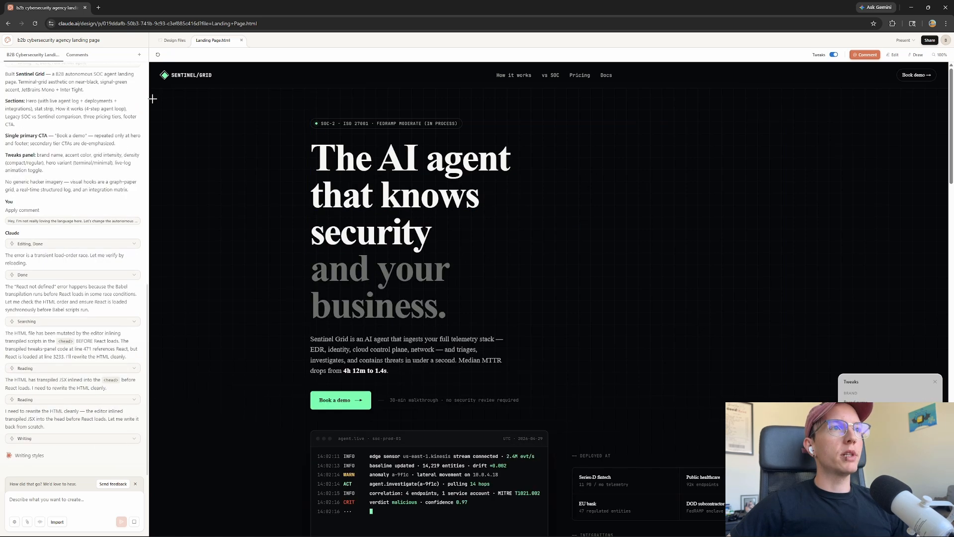
{"action": "left_click", "coordinate": [158, 55]}
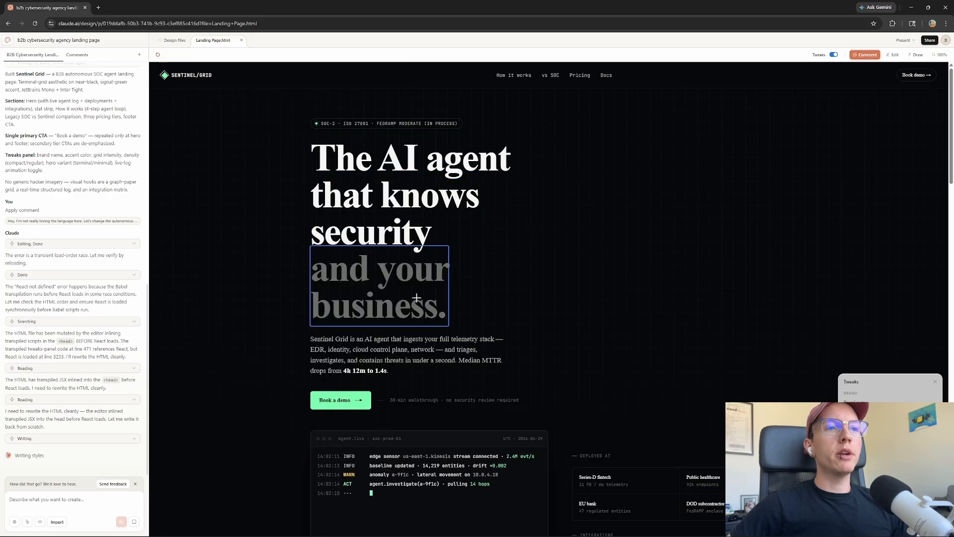
{"action": "scroll", "coordinate": [687, 305], "scroll_direction": "down", "scroll_amount": 20}
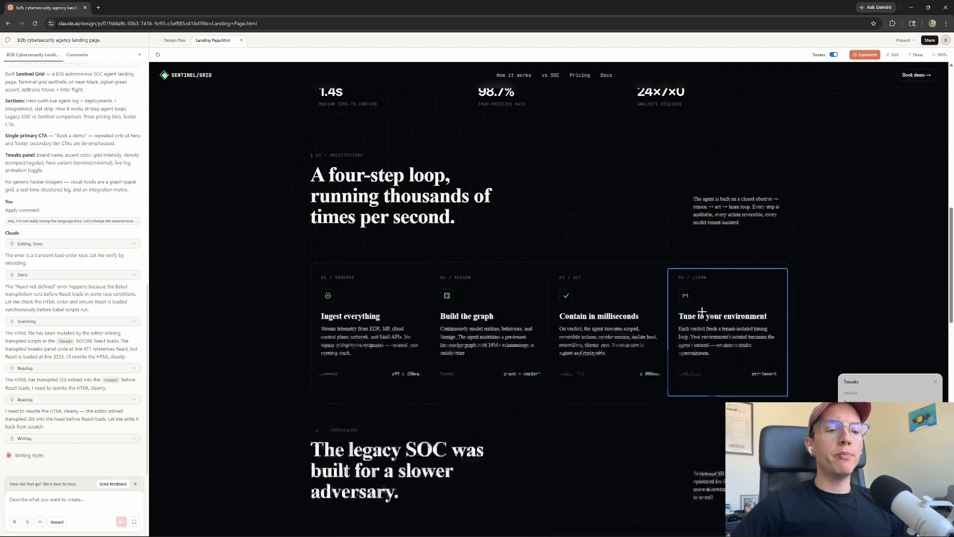
{"action": "scroll", "coordinate": [695, 348], "scroll_direction": "down", "scroll_amount": 1}
{"action": "scroll", "coordinate": [694, 356], "scroll_direction": "up", "scroll_amount": 4}
{"action": "scroll", "coordinate": [679, 319], "scroll_direction": "down", "scroll_amount": 10}
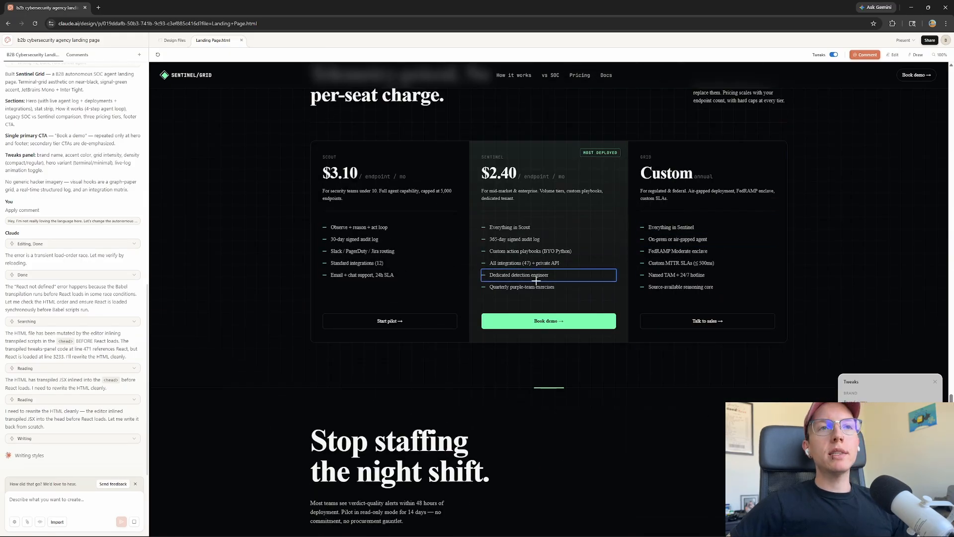
{"action": "scroll", "coordinate": [615, 319], "scroll_direction": "up", "scroll_amount": 15}
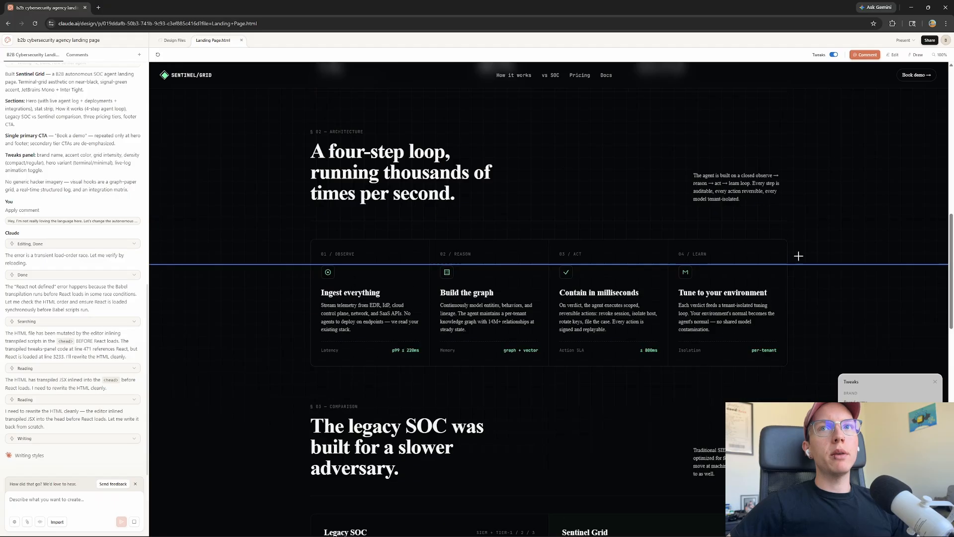
{"action": "scroll", "coordinate": [798, 256], "scroll_direction": "up", "scroll_amount": 2}
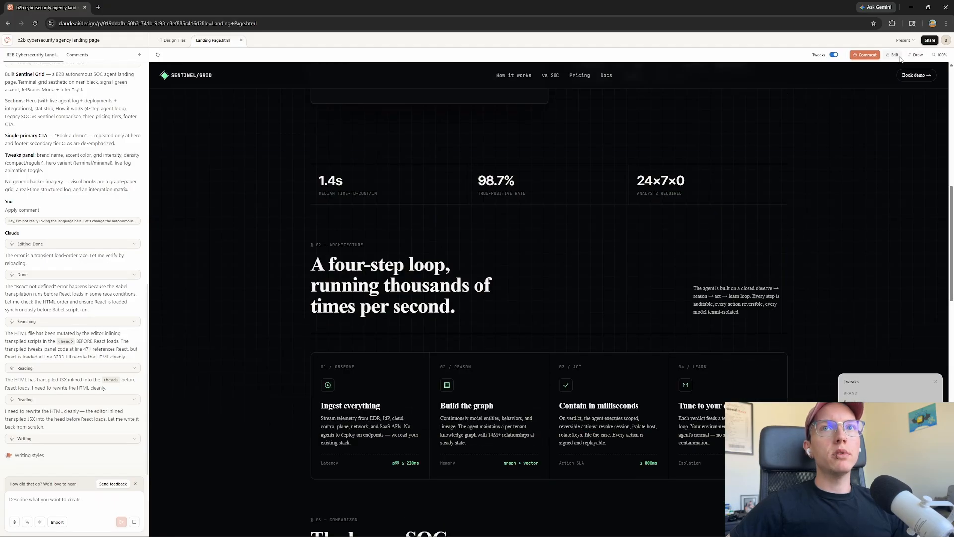
{"action": "left_click", "coordinate": [894, 56]}
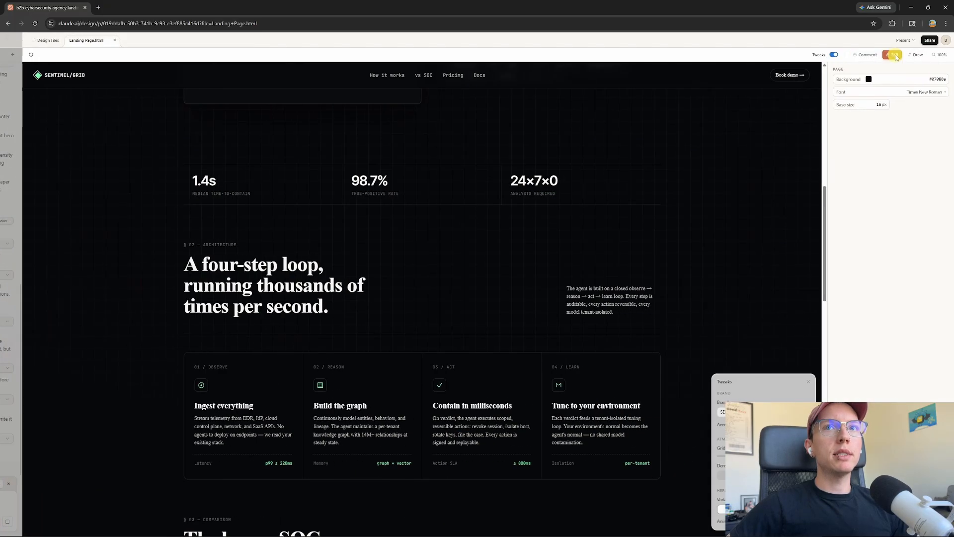
{"action": "left_click", "coordinate": [499, 194]}
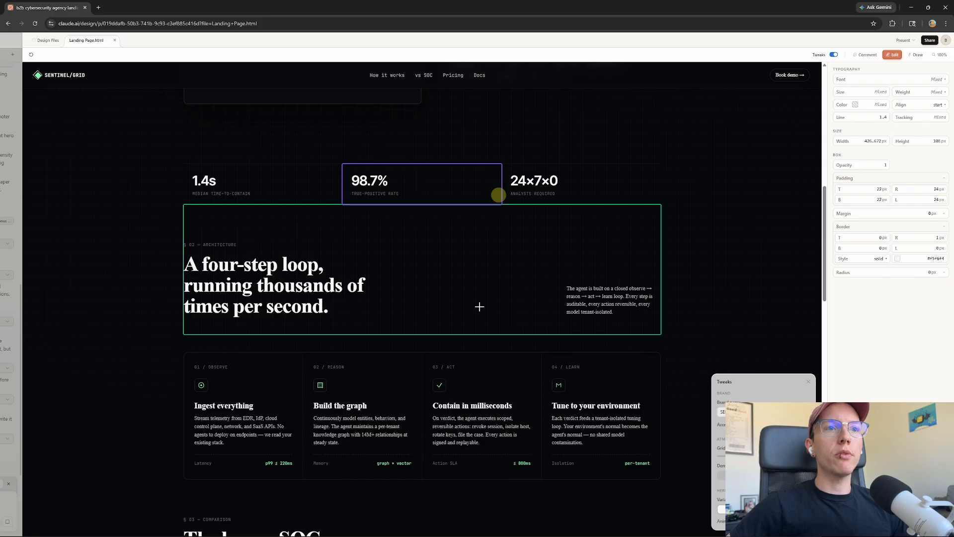
{"action": "left_click", "coordinate": [458, 277]}
{"action": "scroll", "coordinate": [501, 285], "scroll_direction": "down", "scroll_amount": 4}
{"action": "scroll", "coordinate": [595, 249], "scroll_direction": "down", "scroll_amount": 4}
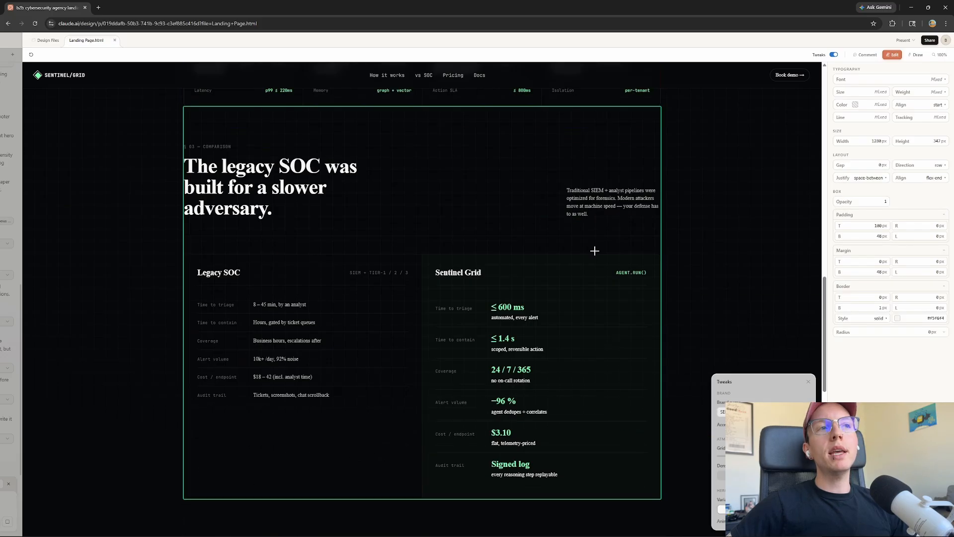
{"action": "left_click", "coordinate": [247, 193]}
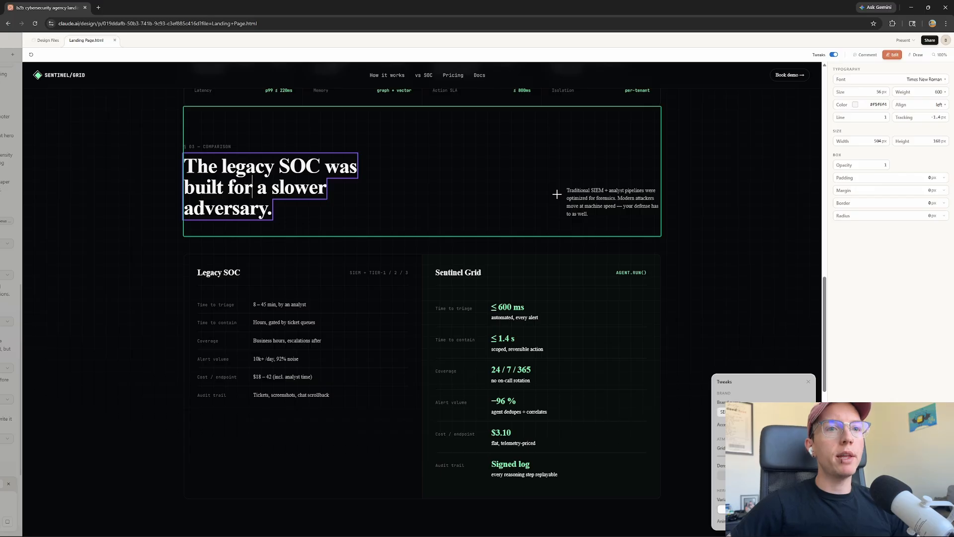
{"action": "scroll", "coordinate": [451, 213], "scroll_direction": "down", "scroll_amount": 7}
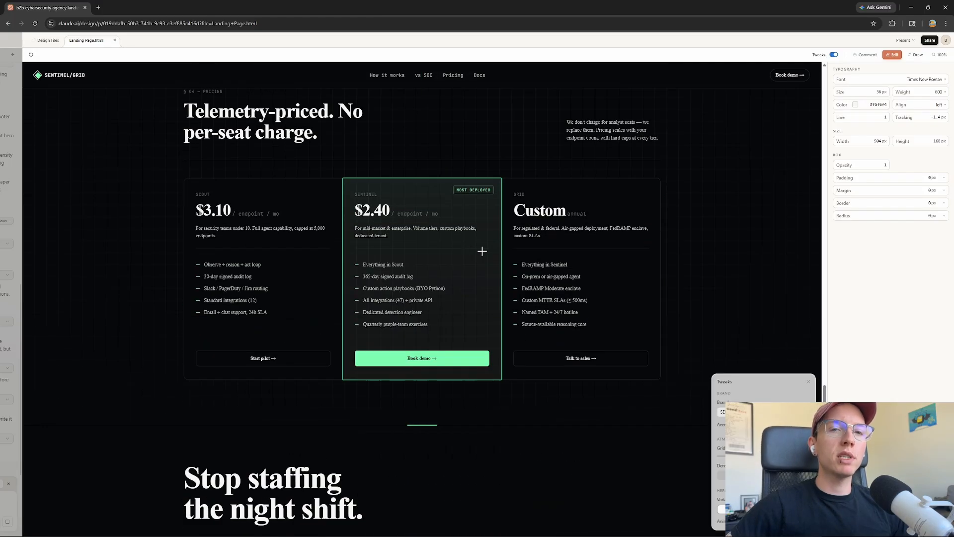
{"action": "scroll", "coordinate": [543, 251], "scroll_direction": "up", "scroll_amount": 10}
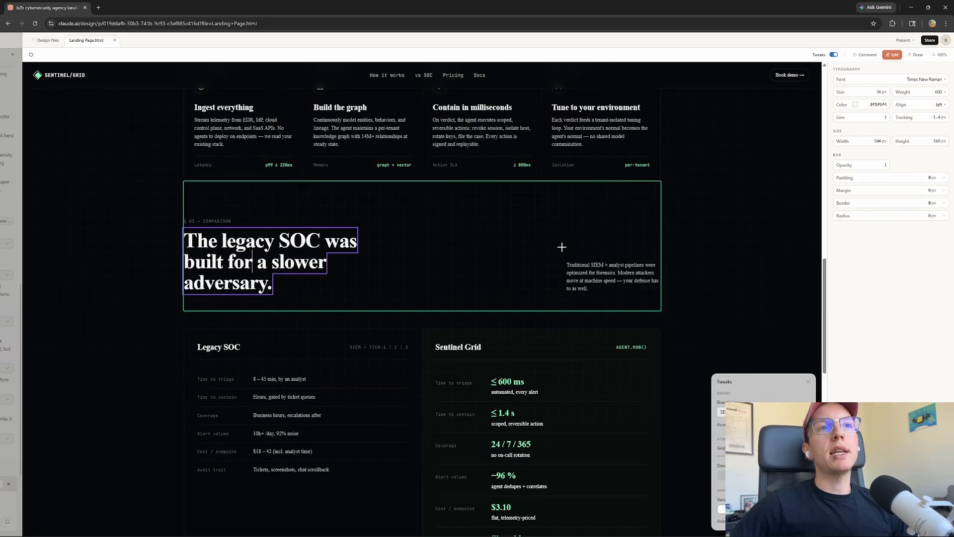
{"action": "scroll", "coordinate": [653, 247], "scroll_direction": "up", "scroll_amount": 5}
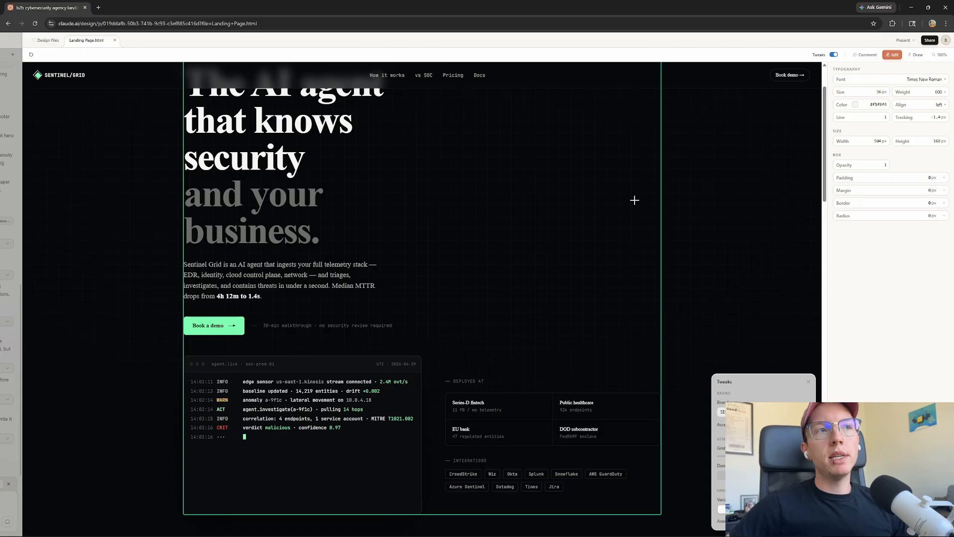
{"action": "scroll", "coordinate": [426, 102], "scroll_direction": "up", "scroll_amount": 2}
{"action": "scroll", "coordinate": [532, 243], "scroll_direction": "down", "scroll_amount": 5}
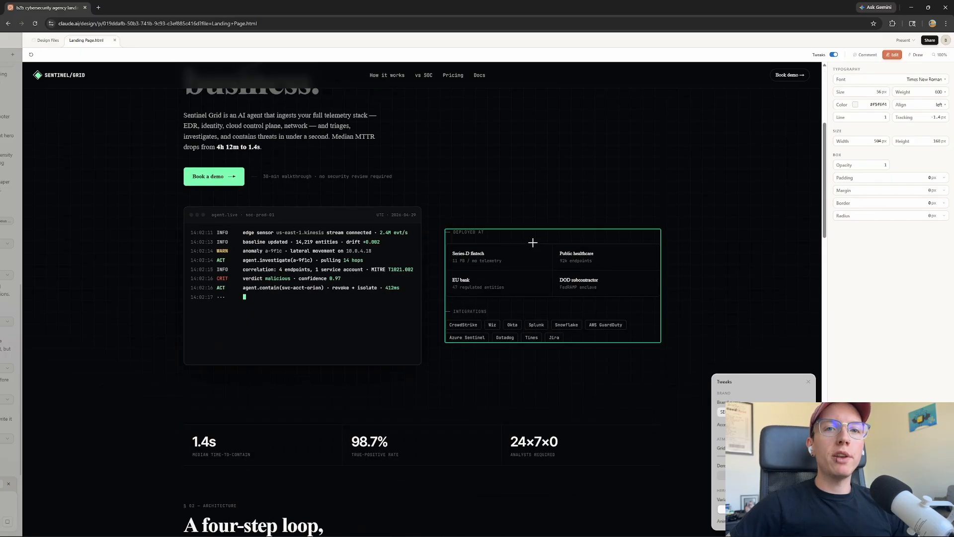
{"action": "scroll", "coordinate": [541, 213], "scroll_direction": "down", "scroll_amount": 10}
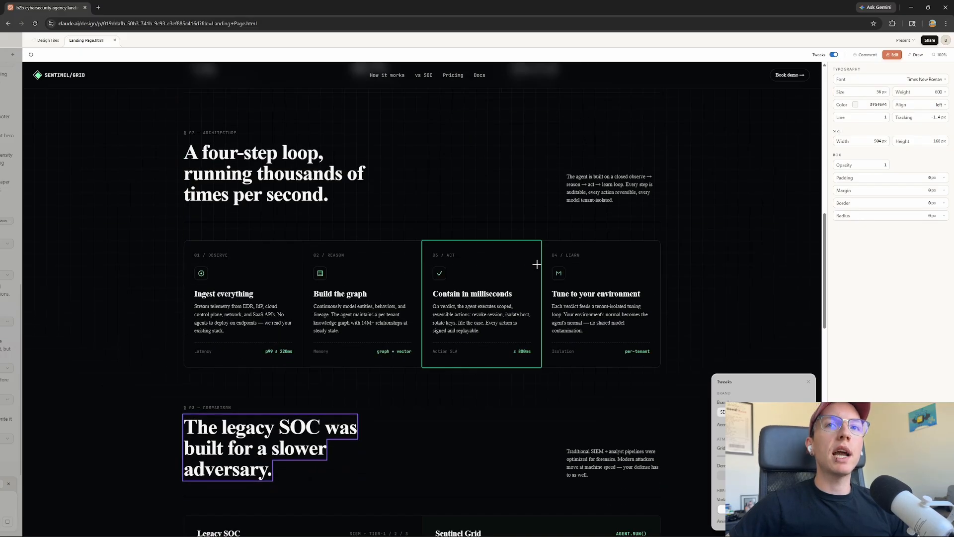
{"action": "scroll", "coordinate": [545, 251], "scroll_direction": "down", "scroll_amount": 15}
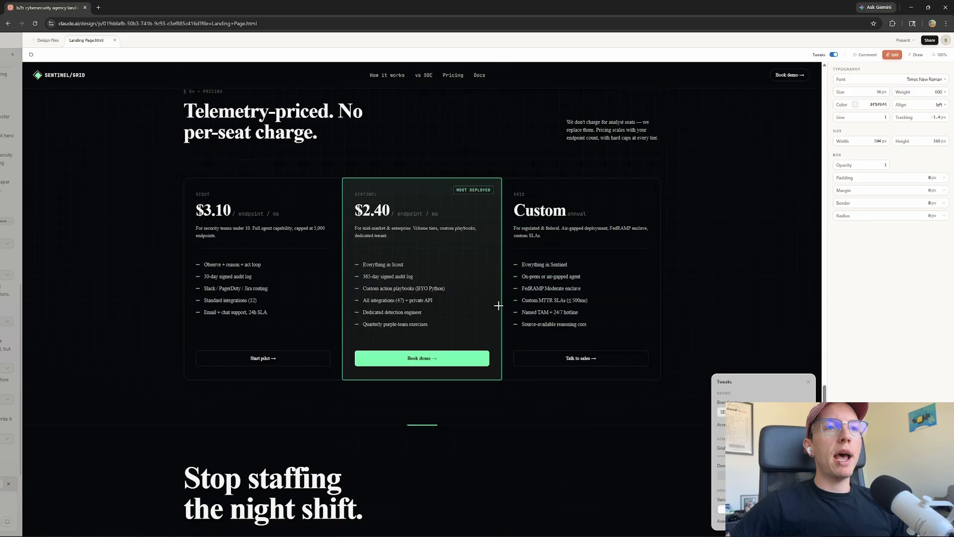
{"action": "scroll", "coordinate": [506, 353], "scroll_direction": "up", "scroll_amount": 15}
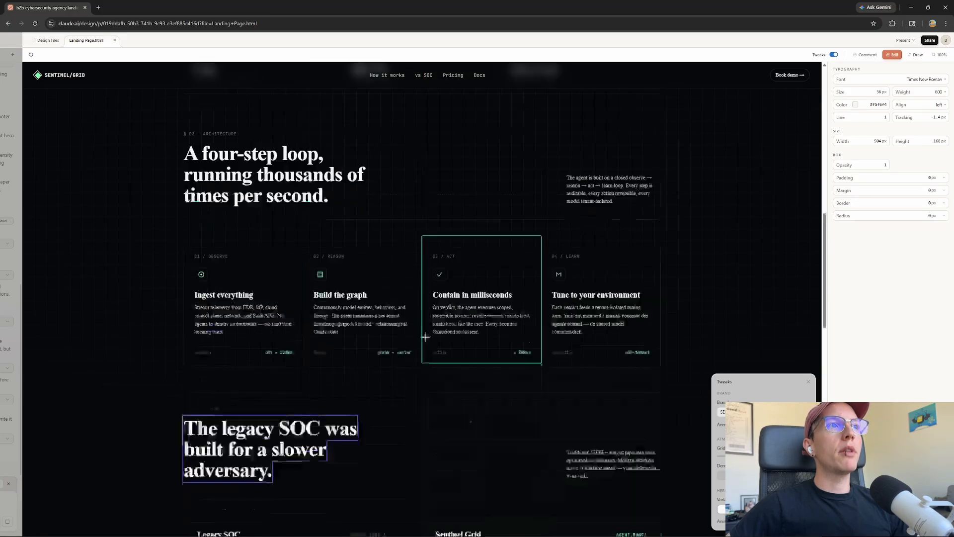
{"action": "scroll", "coordinate": [462, 248], "scroll_direction": "up", "scroll_amount": 5}
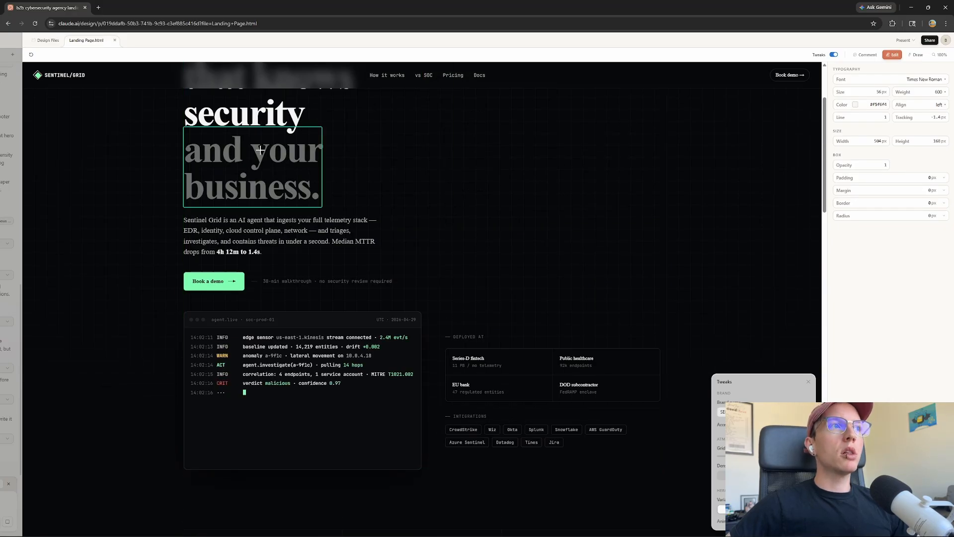
{"action": "scroll", "coordinate": [273, 157], "scroll_direction": "up", "scroll_amount": 2}
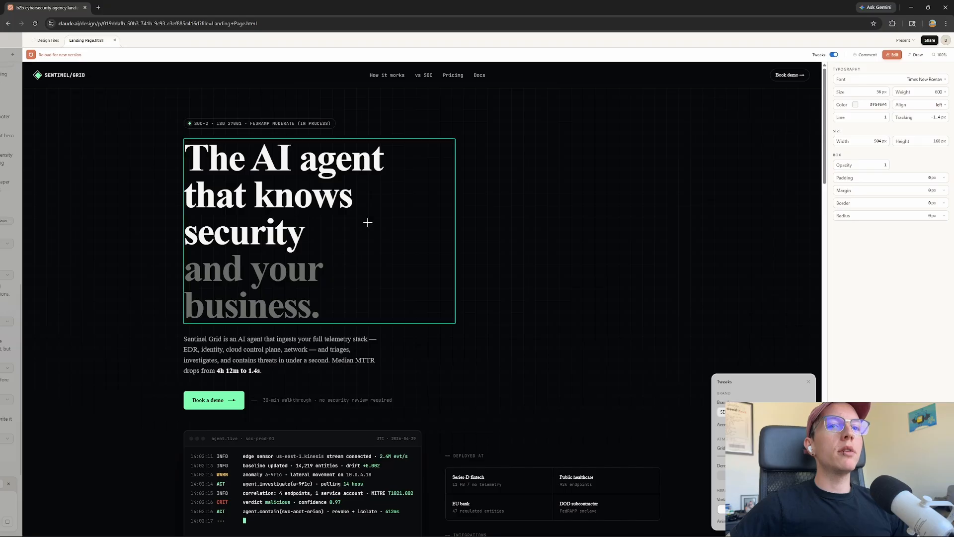
{"action": "scroll", "coordinate": [427, 293], "scroll_direction": "down", "scroll_amount": 5}
{"action": "scroll", "coordinate": [467, 281], "scroll_direction": "up", "scroll_amount": 5}
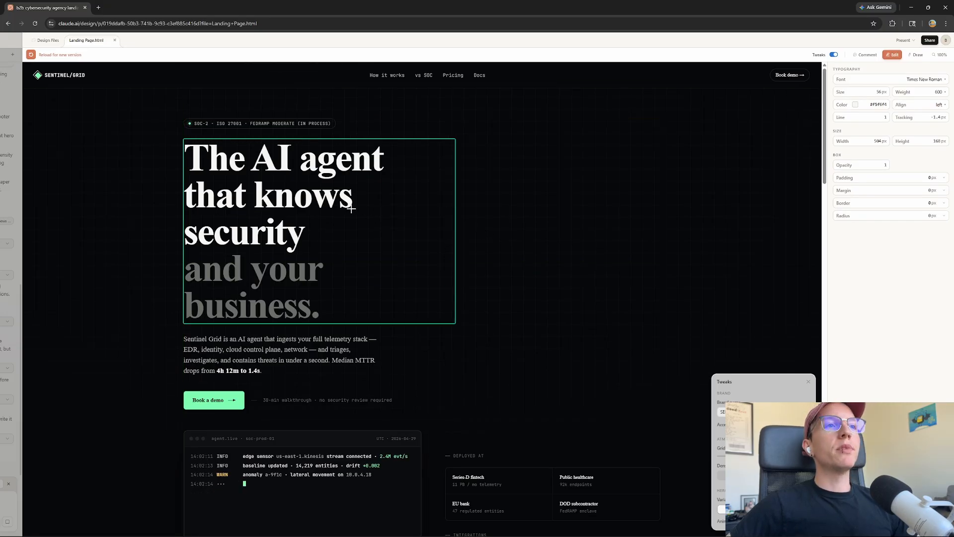
{"action": "scroll", "coordinate": [513, 273], "scroll_direction": "down", "scroll_amount": 5}
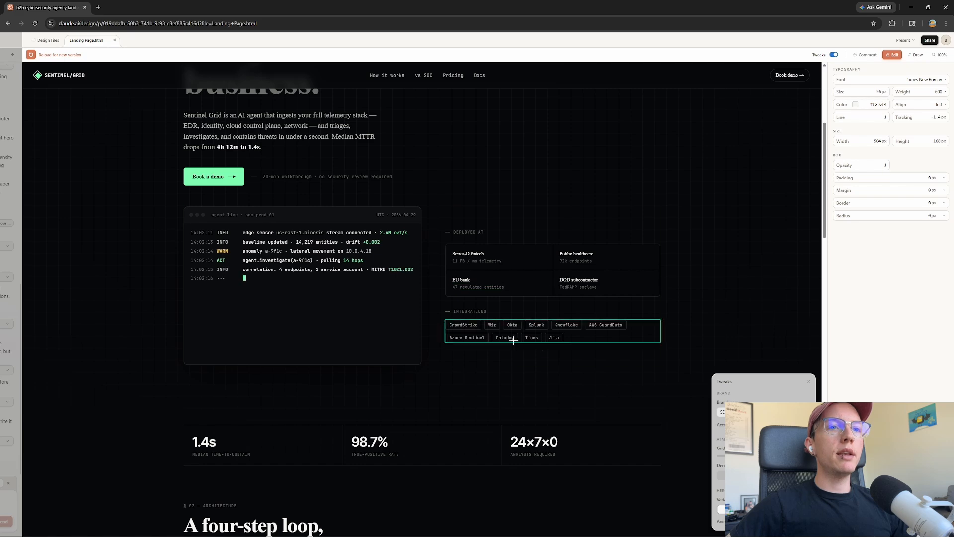
{"action": "scroll", "coordinate": [514, 381], "scroll_direction": "down", "scroll_amount": 5}
{"action": "scroll", "coordinate": [514, 381], "scroll_direction": "down", "scroll_amount": 20}
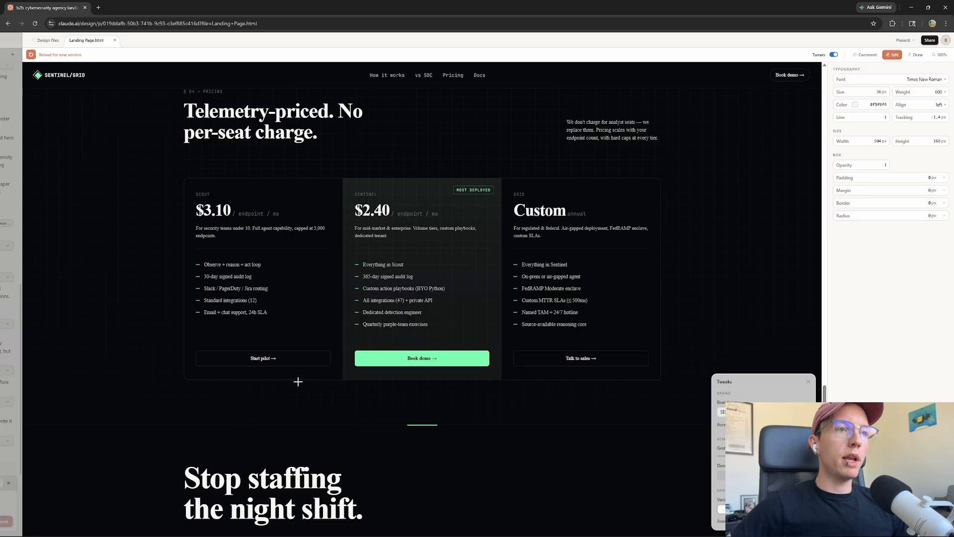
{"action": "scroll", "coordinate": [354, 432], "scroll_direction": "down", "scroll_amount": 3}
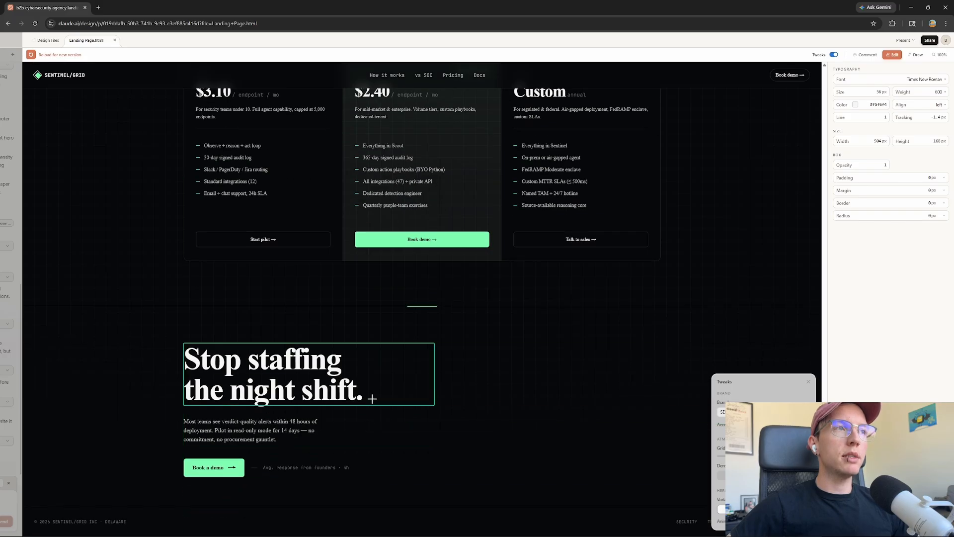
{"action": "scroll", "coordinate": [391, 380], "scroll_direction": "up", "scroll_amount": 10}
{"action": "scroll", "coordinate": [462, 348], "scroll_direction": "up", "scroll_amount": 10}
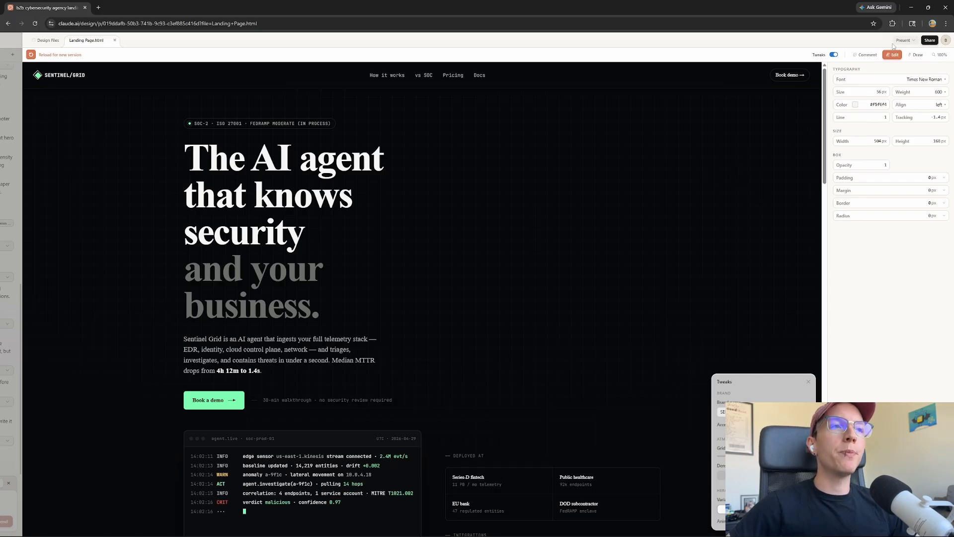
Copy the Handoff to Claude Code command for a local coding agent, then switch to Antigravity
{"action": "left_click", "coordinate": [929, 41]}
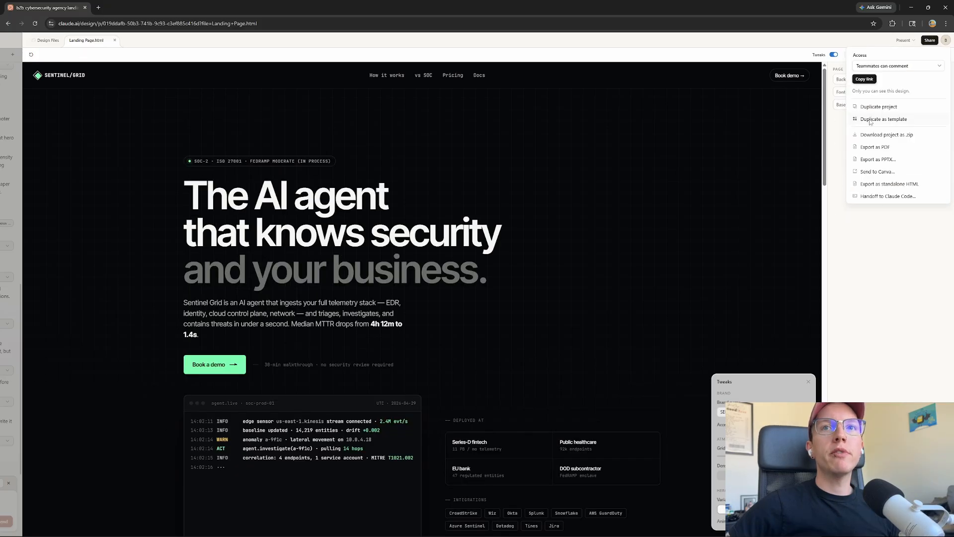
{"action": "left_click", "coordinate": [879, 197]}
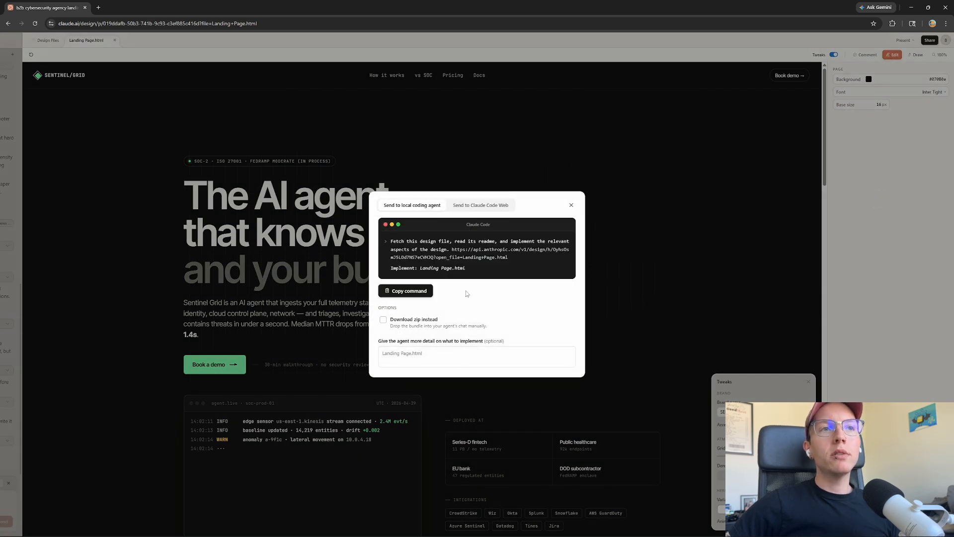
{"action": "left_click", "coordinate": [465, 207]}
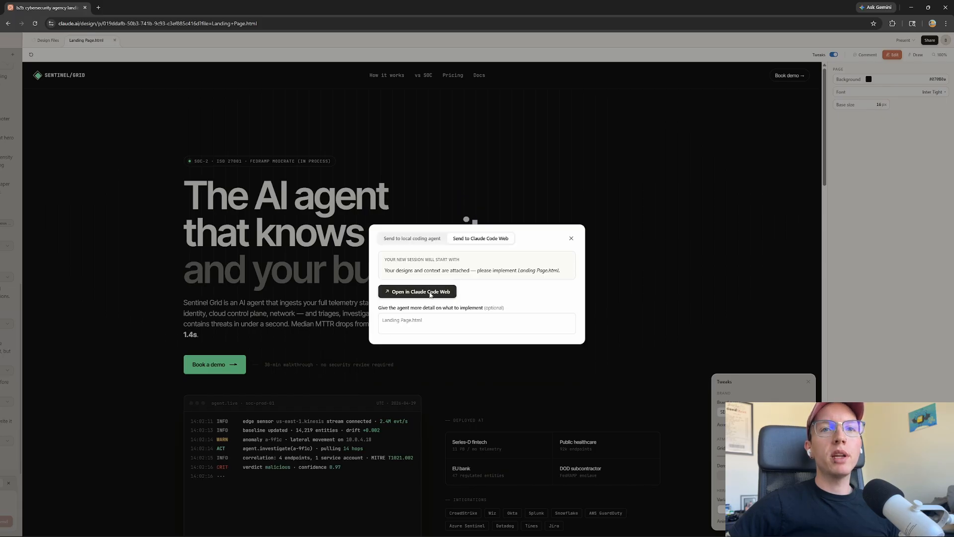
{"action": "left_click", "coordinate": [414, 238]}
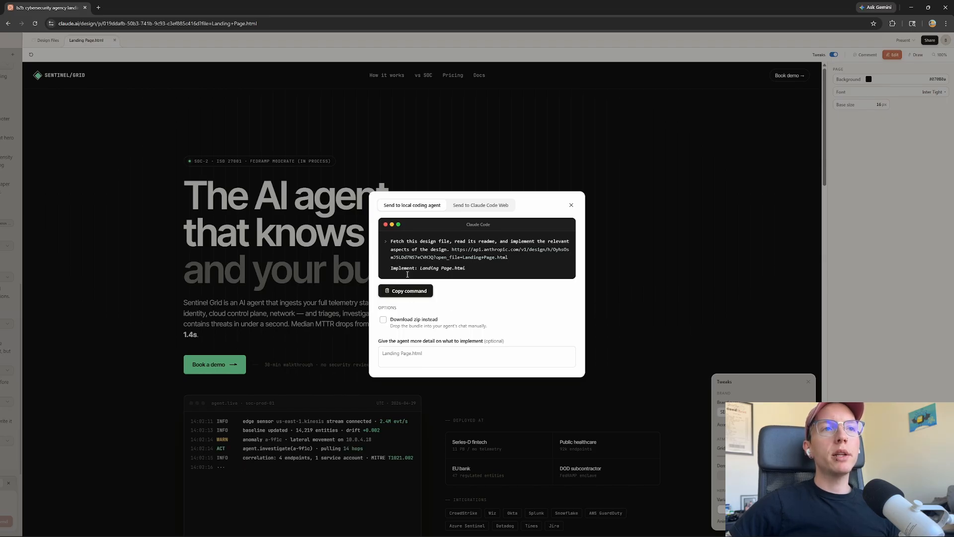
{"action": "left_click", "coordinate": [401, 293]}
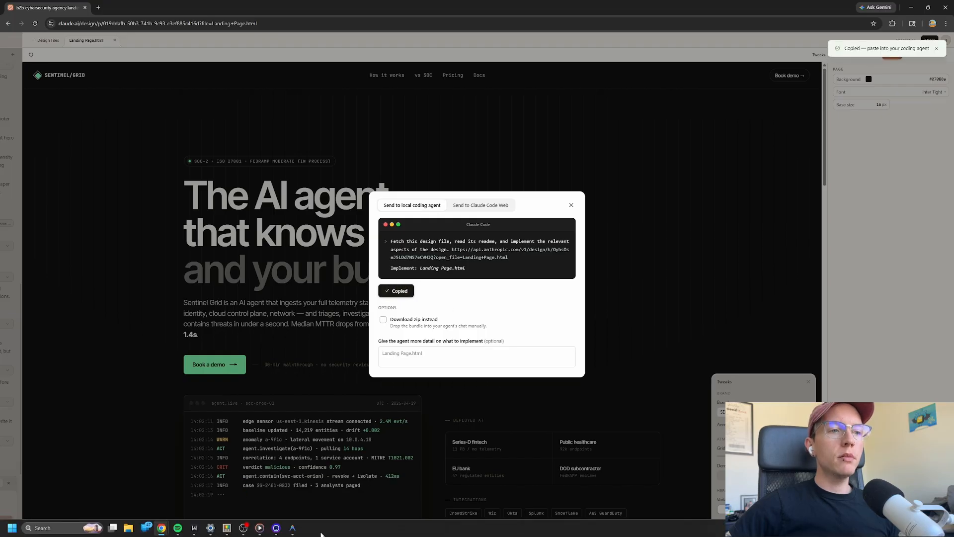
{"action": "mouse_move", "coordinate": [297, 531]}
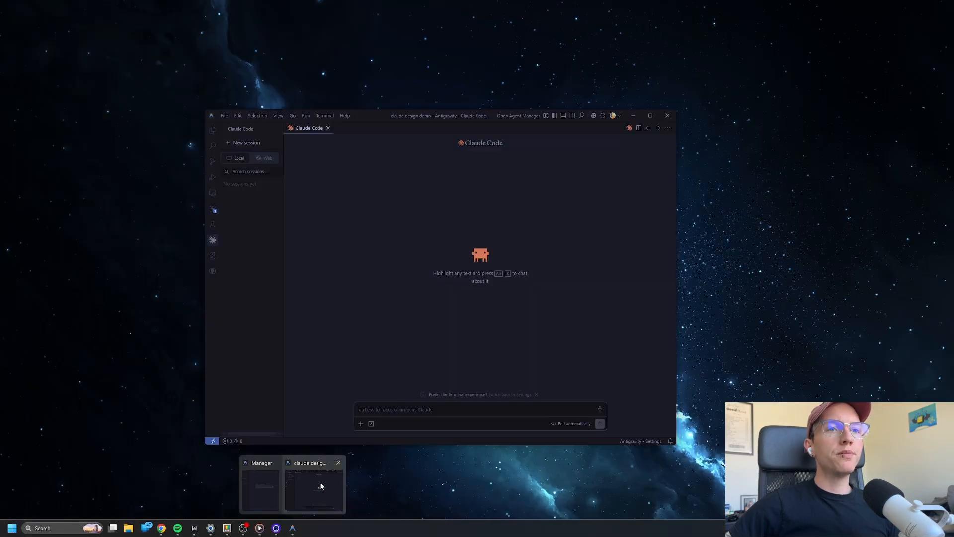
{"action": "left_click", "coordinate": [321, 486]}
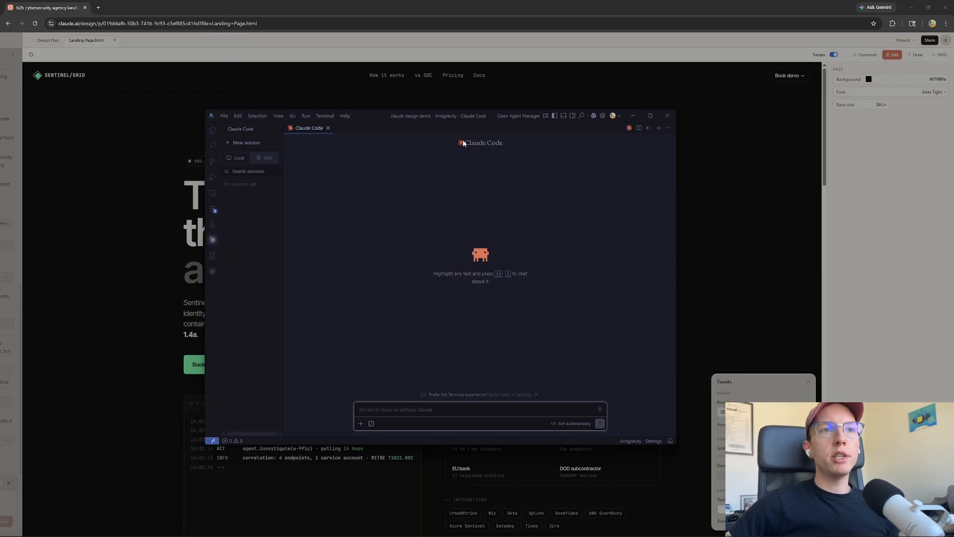
Paste the handoff command into Claude Code, add an implement-and-deploy-on-Netlify request, and send it
{"action": "left_click", "coordinate": [499, 145]}
{"action": "left_click", "coordinate": [420, 409]}
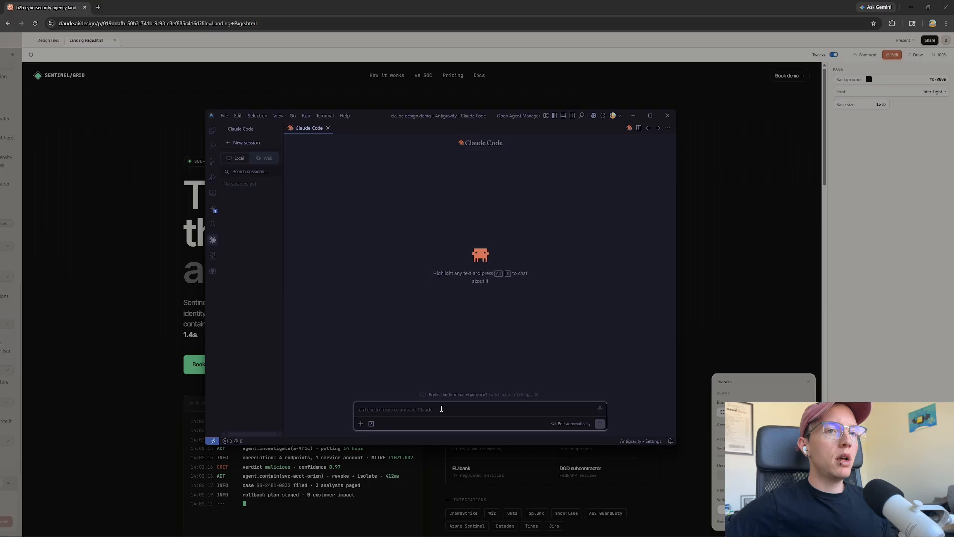
{"action": "left_click", "coordinate": [441, 409]}
{"action": "key", "text": "ctrl+v"}
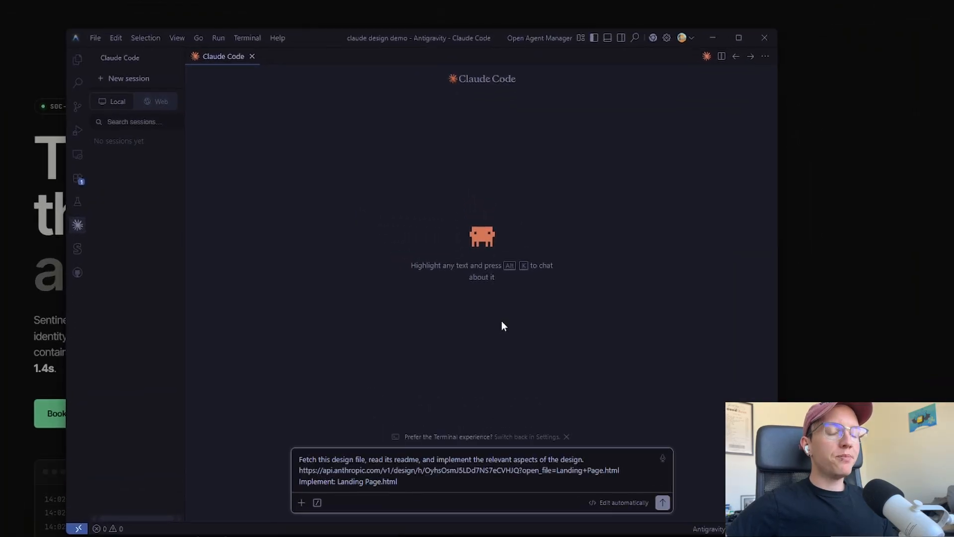
{"action": "key", "text": "shift+Return"}
{"action": "key", "text": "shift+Return"}
{"action": "key", "text": "shift+Return"}
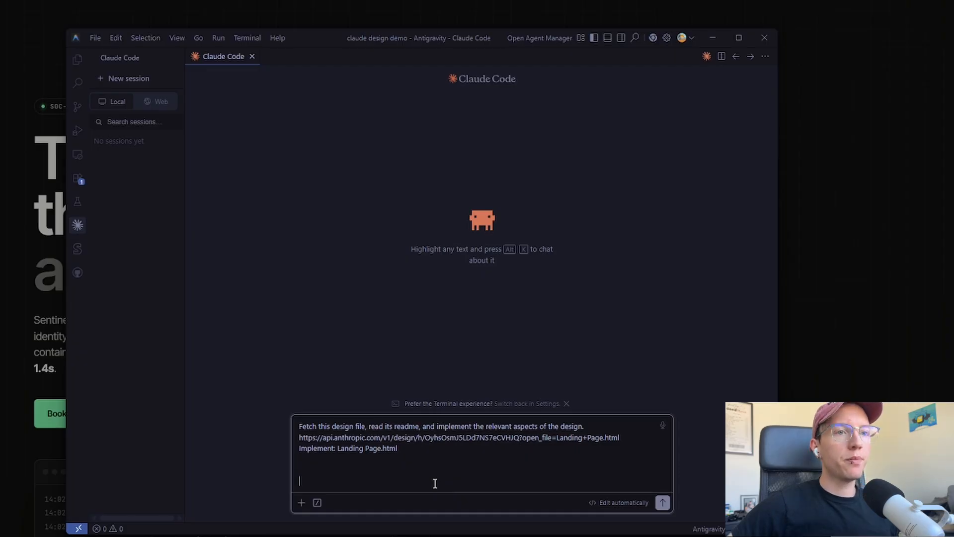
{"action": "key", "text": "ctrl+v"}
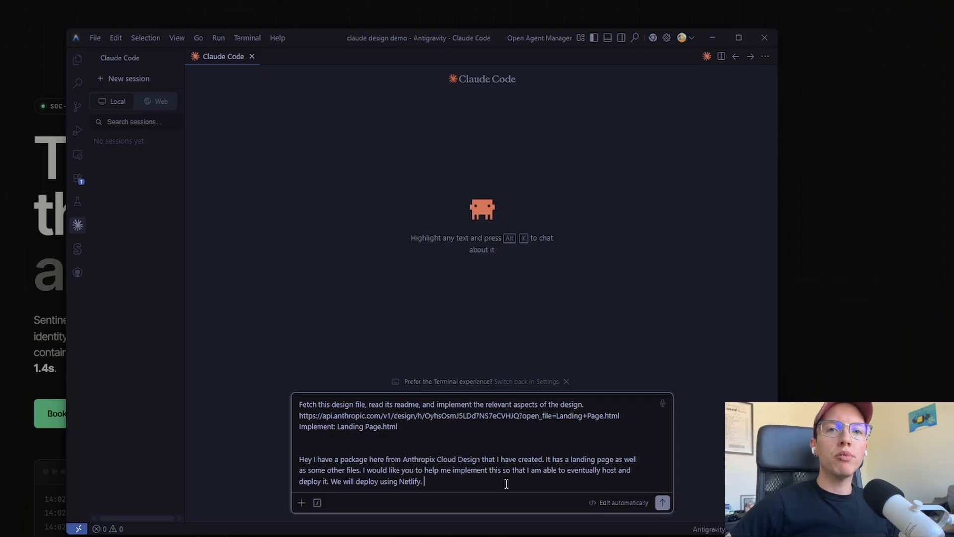
{"action": "left_click", "coordinate": [421, 483]}
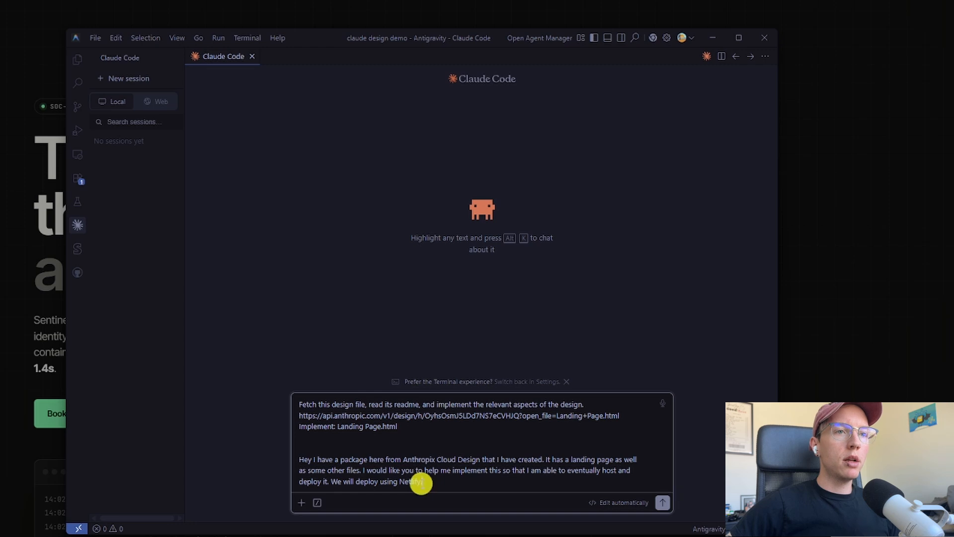
{"action": "left_click", "coordinate": [465, 482]}
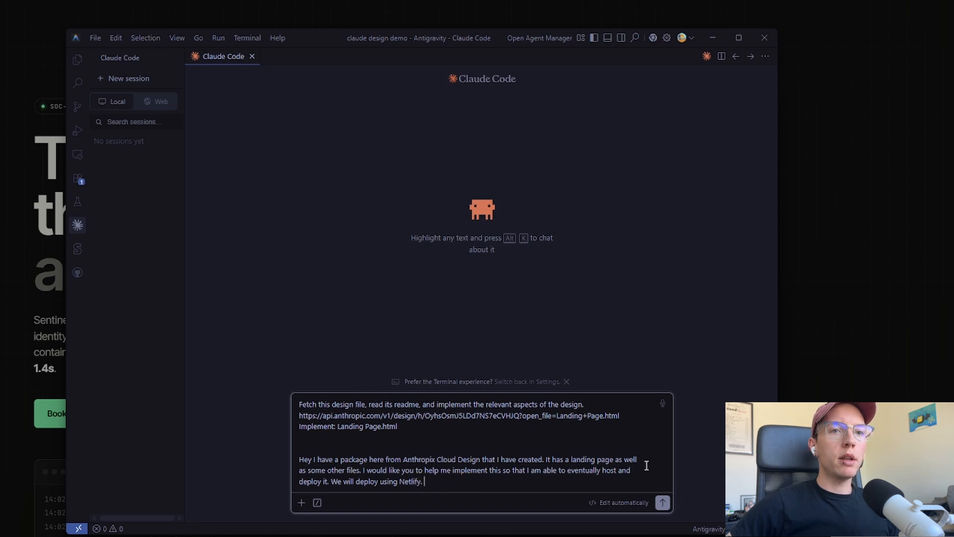
{"action": "left_click", "coordinate": [662, 503]}
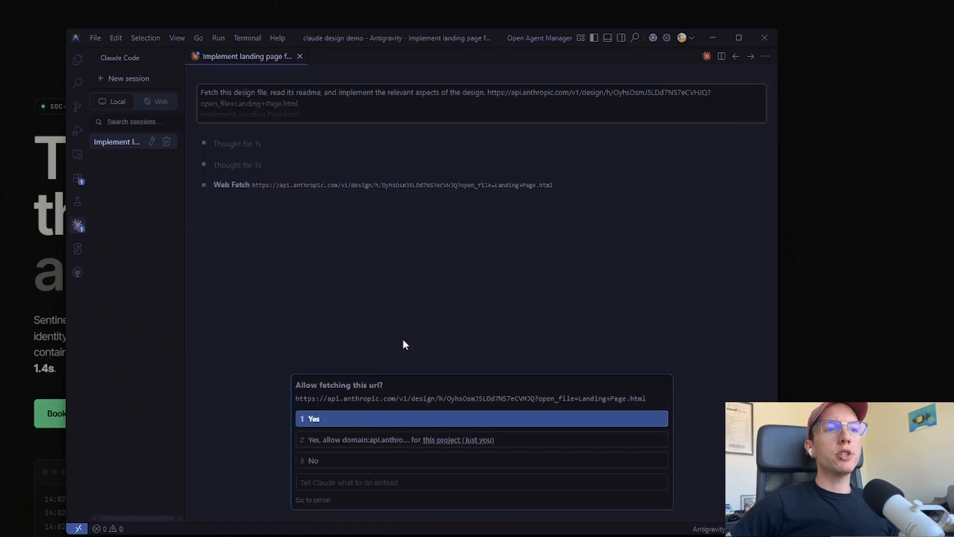
Allow Claude Code to fetch the design URL, check the file type and extract the archive
{"action": "left_click", "coordinate": [363, 419]}
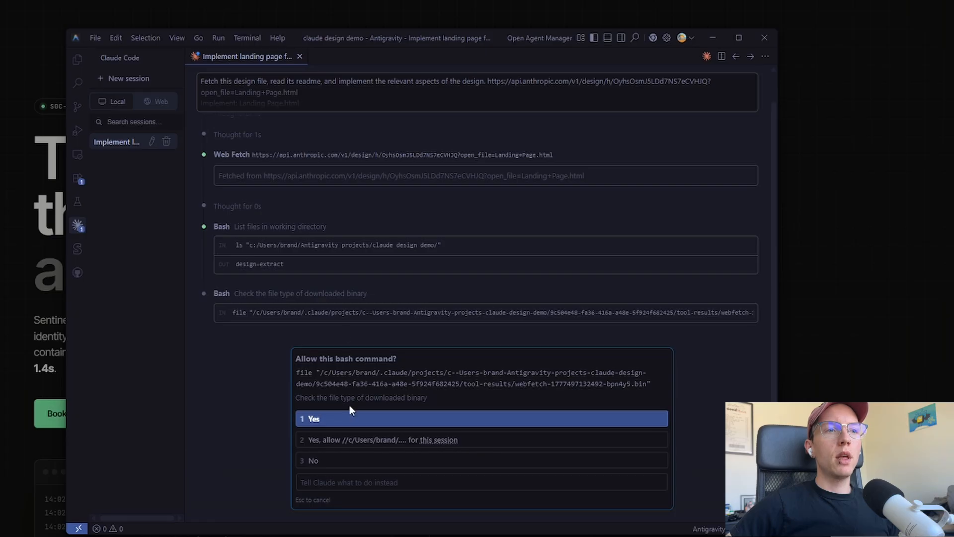
{"action": "left_click", "coordinate": [366, 420]}
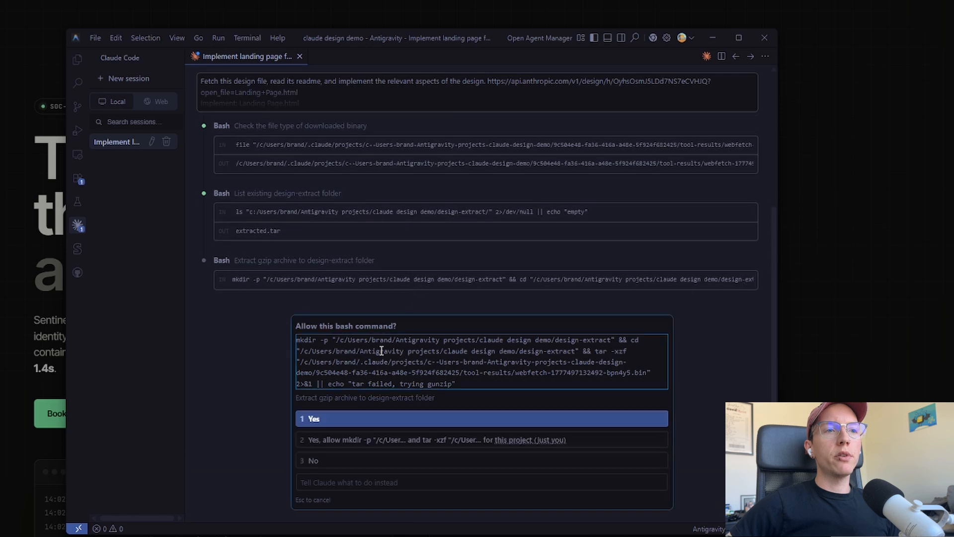
{"action": "left_click", "coordinate": [343, 443]}
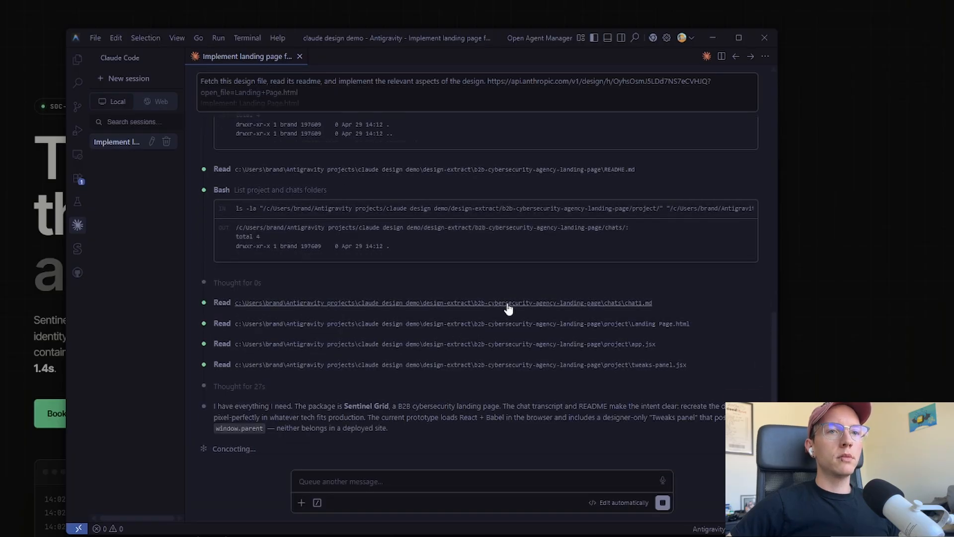
Follow the todo list until index.html, netlify.toml and DEPLOY.md are written
{"action": "left_click_drag", "start_coordinate": [276, 365], "coordinate": [340, 364]}
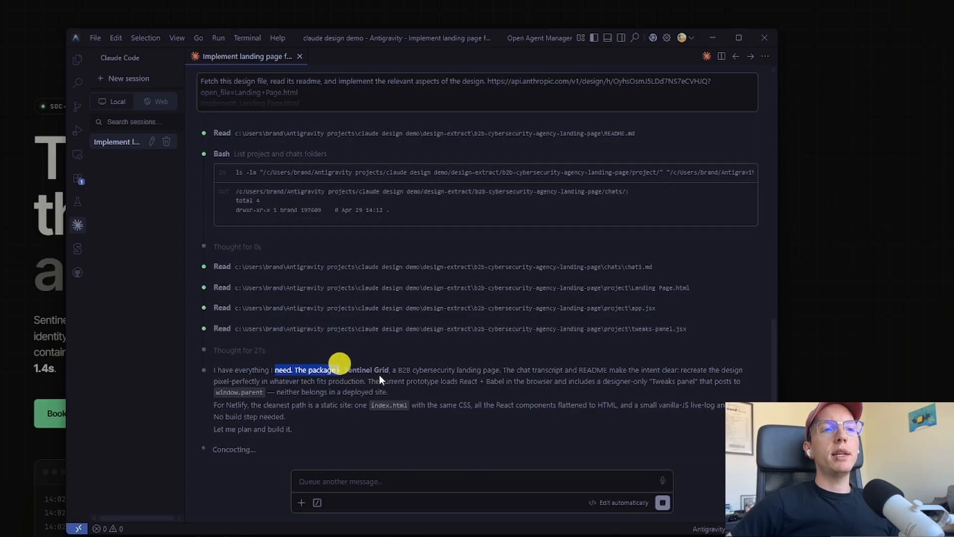
{"action": "left_click", "coordinate": [381, 376]}
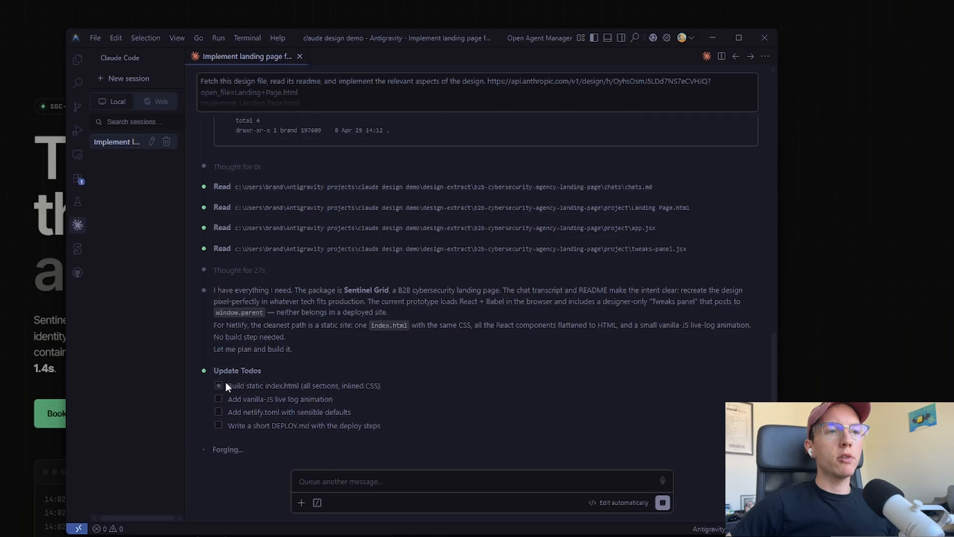
{"action": "left_click_drag", "start_coordinate": [227, 382], "coordinate": [355, 394]}
{"action": "left_click", "coordinate": [355, 394]}
{"action": "left_click", "coordinate": [381, 426]}
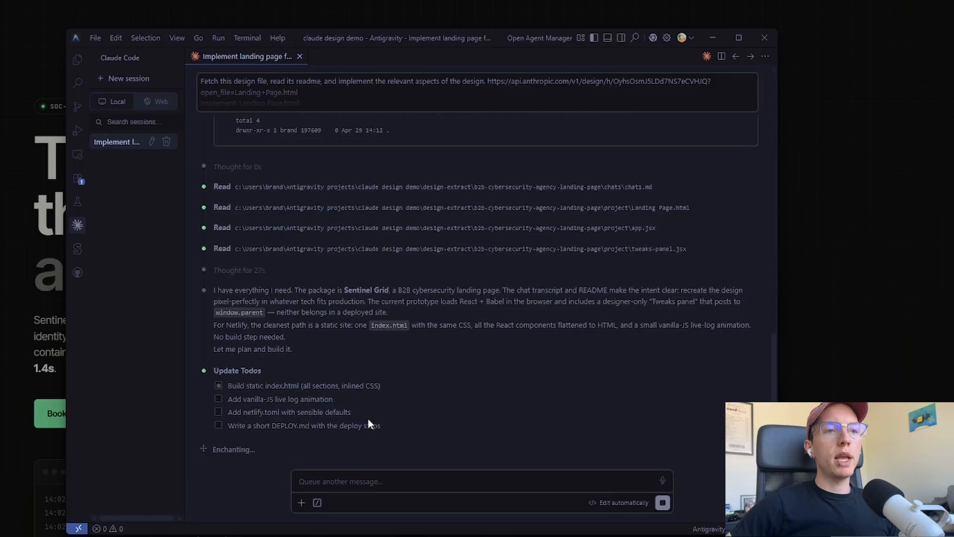
{"action": "scroll", "coordinate": [392, 395], "scroll_direction": "up", "scroll_amount": 3}
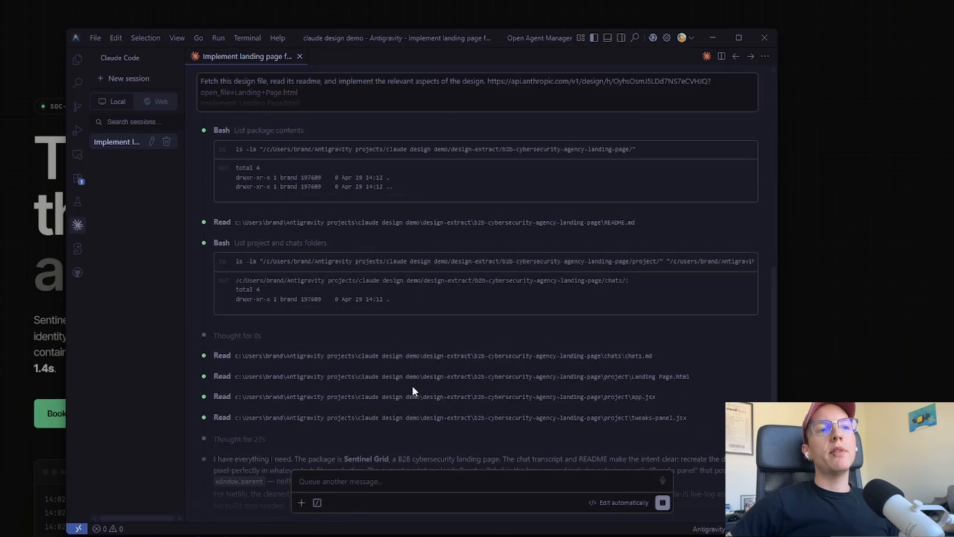
{"action": "scroll", "coordinate": [412, 386], "scroll_direction": "down", "scroll_amount": 3}
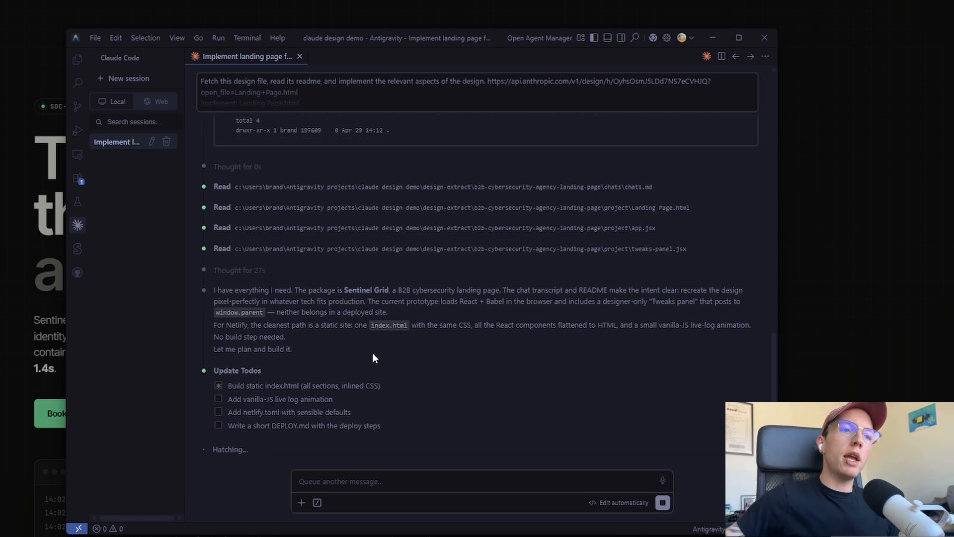
{"action": "left_click_drag", "start_coordinate": [273, 424], "coordinate": [328, 428]}
{"action": "left_click", "coordinate": [312, 428]}
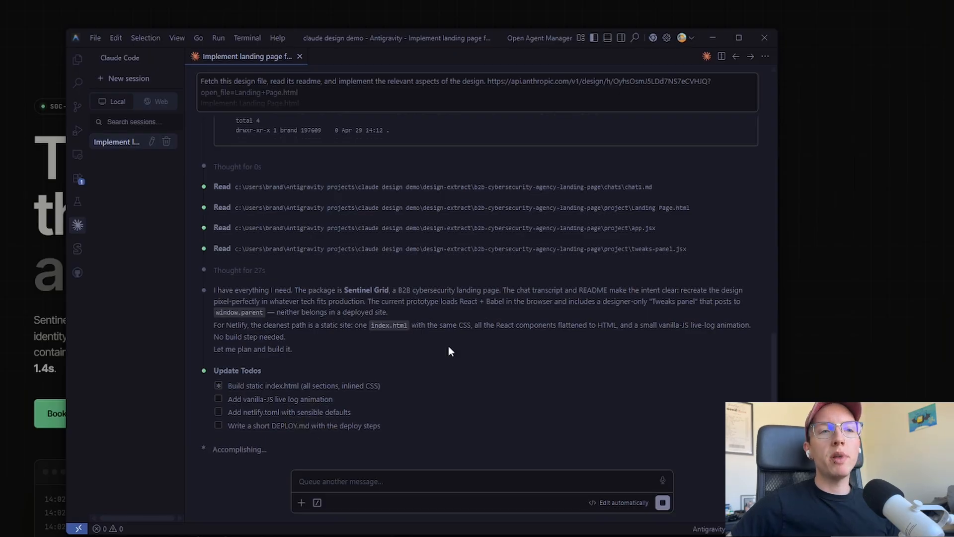
{"action": "left_click", "coordinate": [388, 416]}
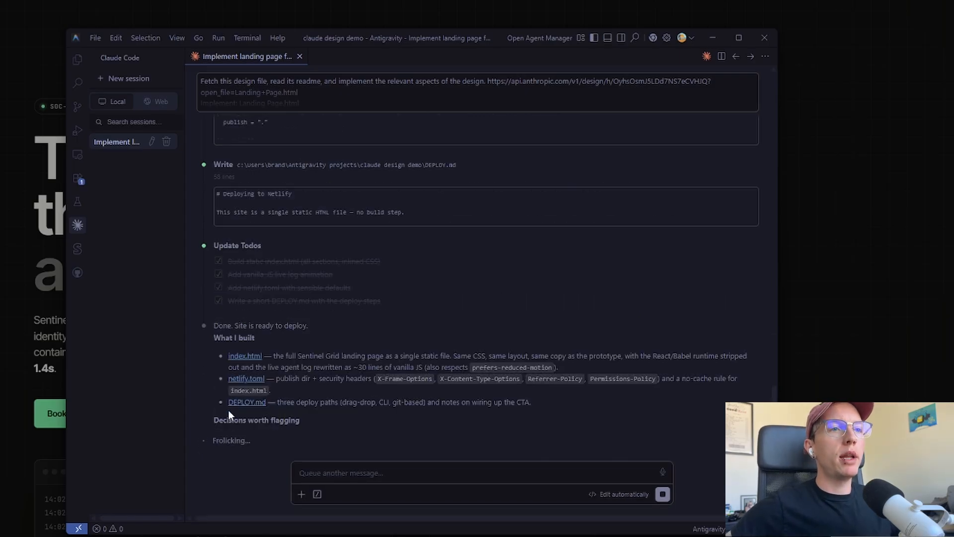
Review the flagged decisions, highlighting the notes on the dropped designer-only Tweaks panel
{"action": "left_click", "coordinate": [347, 259]}
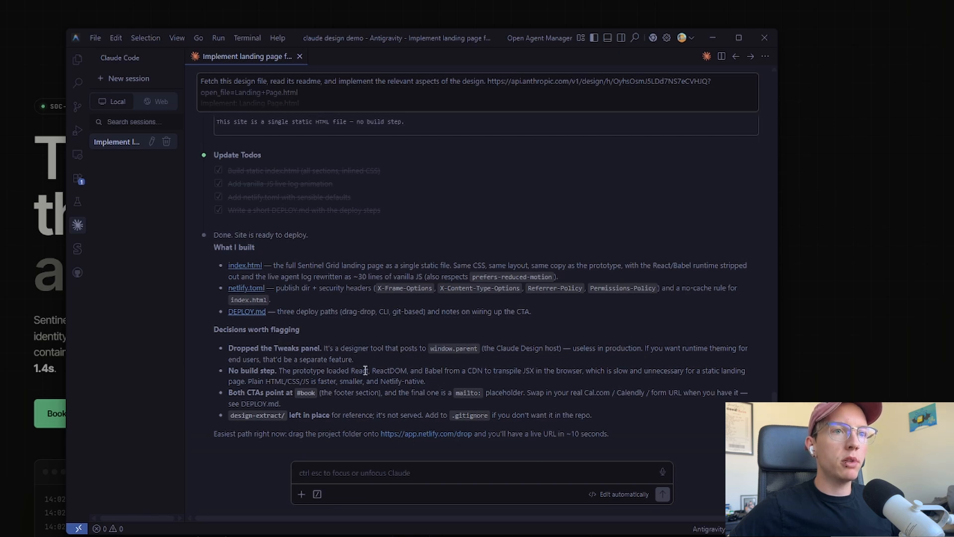
{"action": "left_click_drag", "start_coordinate": [340, 348], "coordinate": [465, 346]}
{"action": "left_click", "coordinate": [335, 347]}
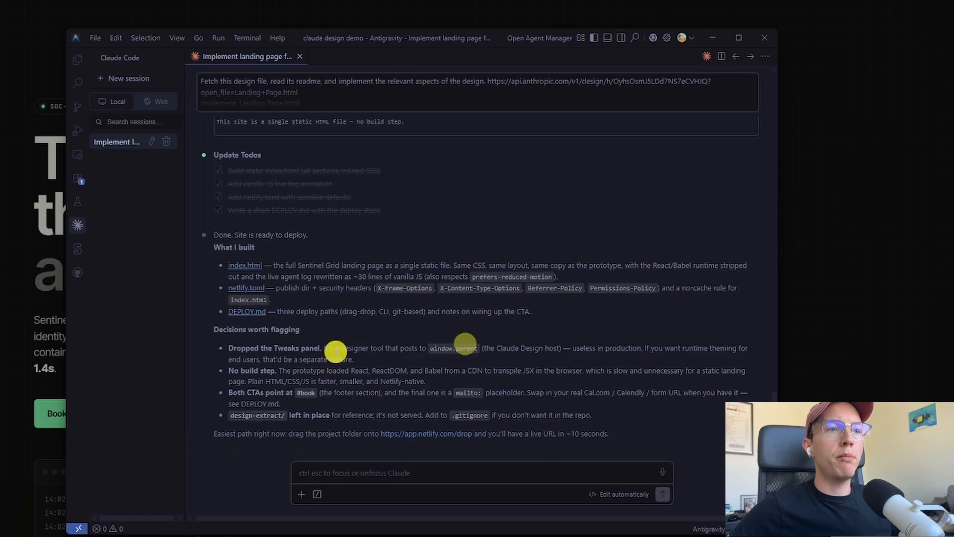
{"action": "left_click_drag", "start_coordinate": [262, 348], "coordinate": [299, 346]}
{"action": "left_click", "coordinate": [330, 345]}
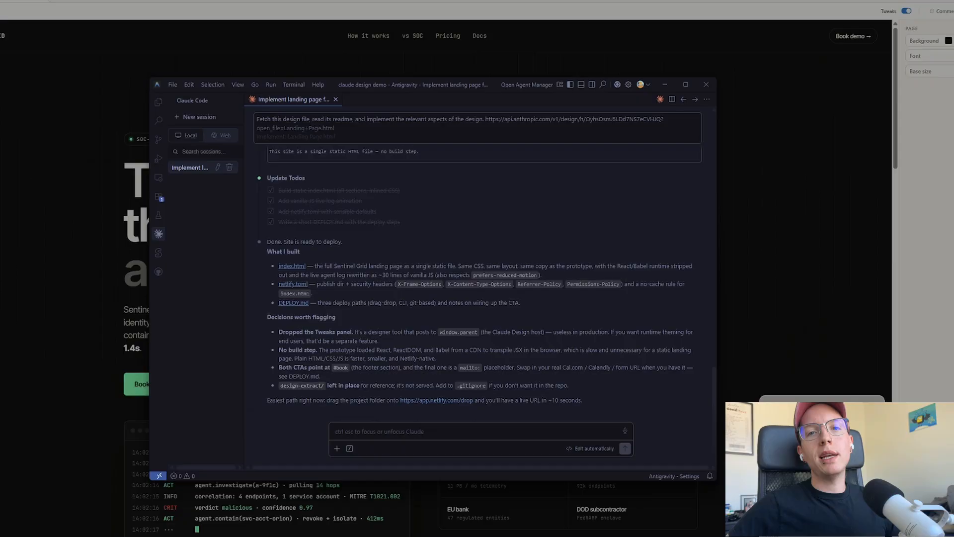
Open Netlify's team Projects page in a new Chrome tab
{"action": "left_click", "coordinate": [97, 5]}
{"action": "left_click", "coordinate": [152, 24]}
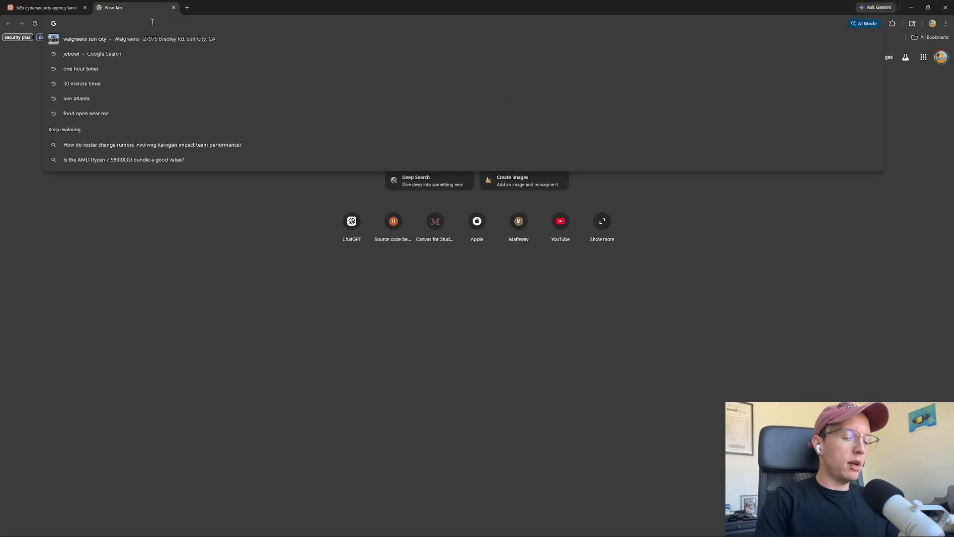
{"action": "type", "text": "netlify"}
{"action": "key", "text": "Return"}
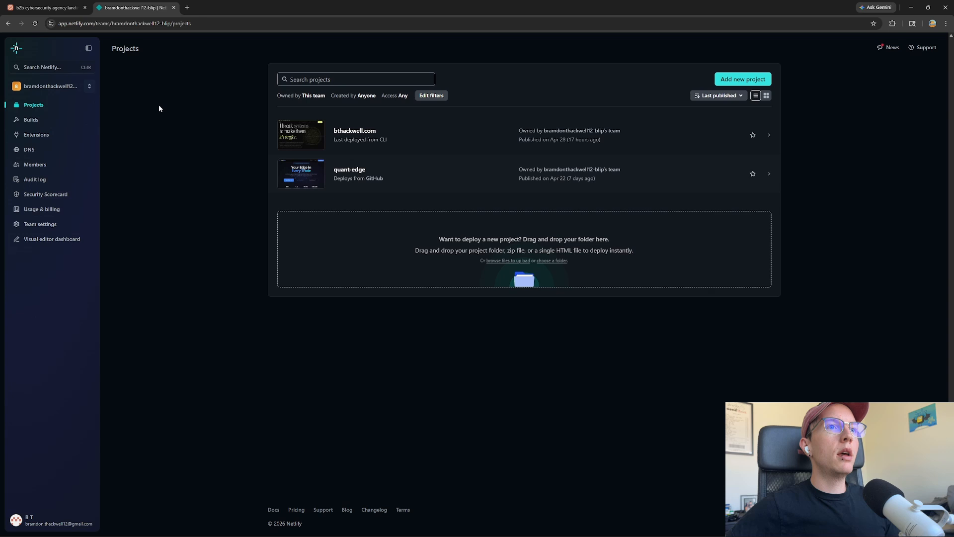
{"action": "left_click", "coordinate": [245, 323]}
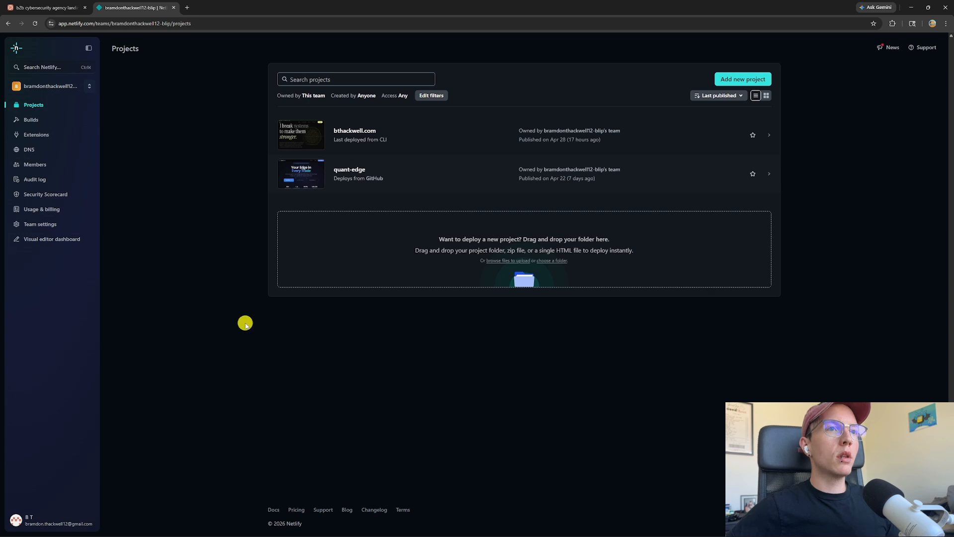
Return to the Antigravity agent chat and start voice dictation in the message box
{"action": "left_click", "coordinate": [293, 528]}
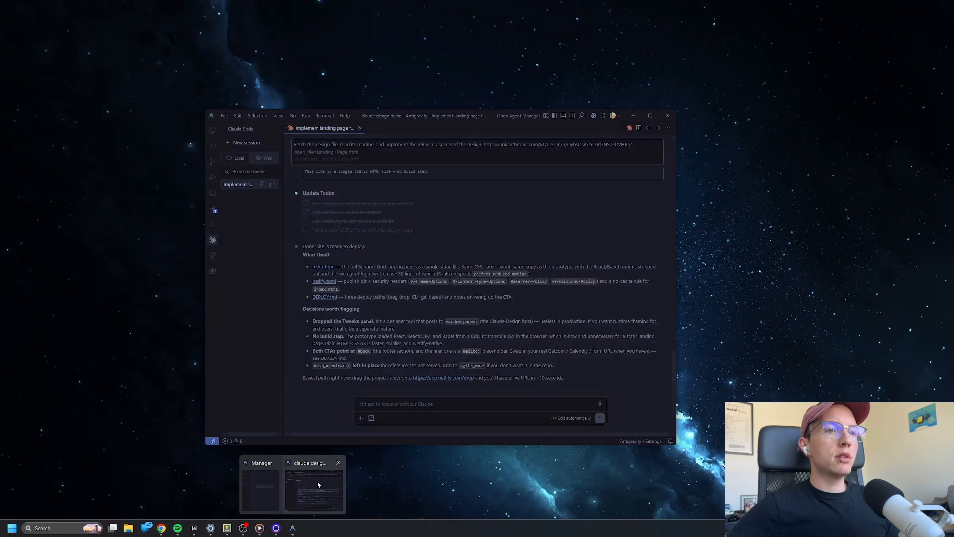
{"action": "left_click", "coordinate": [317, 481]}
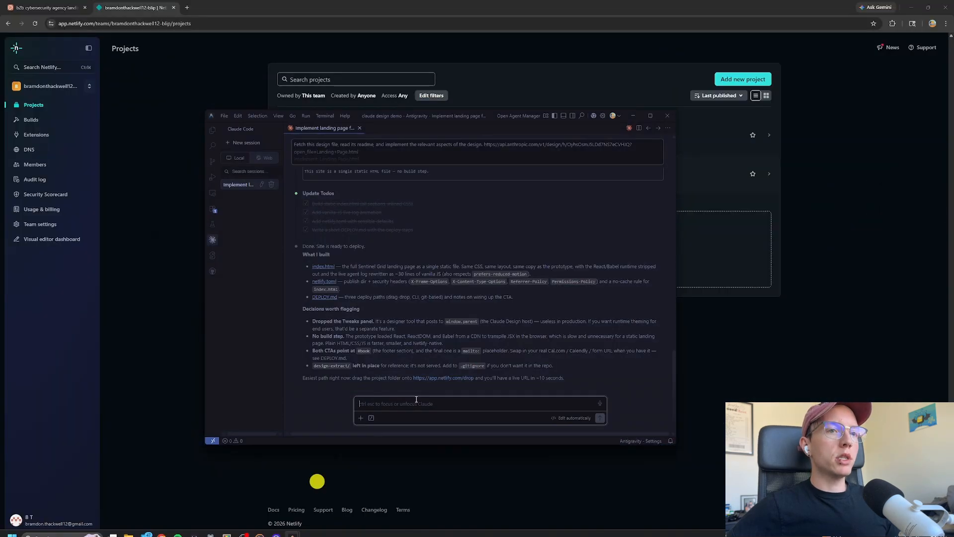
{"action": "left_click", "coordinate": [418, 399]}
{"action": "key", "text": "ctrl+super"}
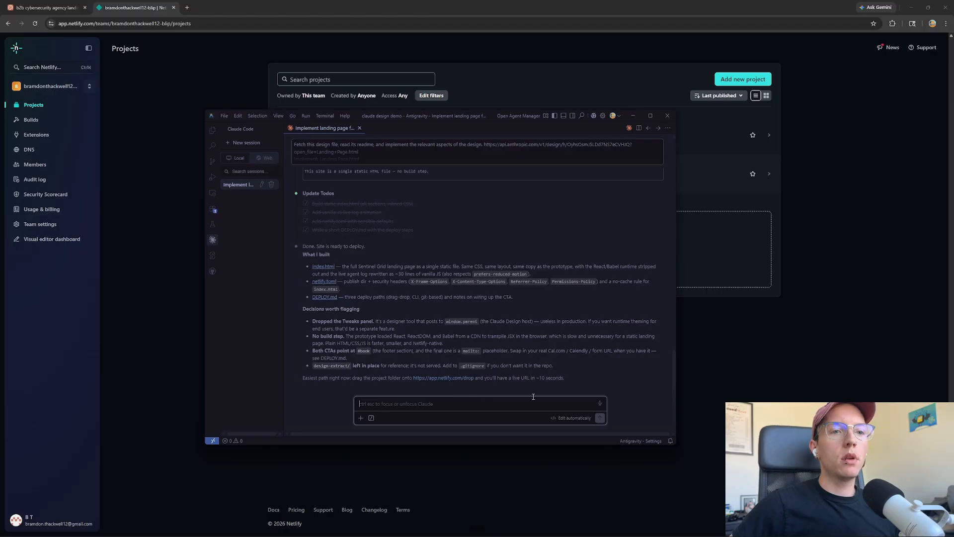
Send the dictated Netlify hosting request and return to the agent's reply
{"action": "left_click", "coordinate": [600, 419]}
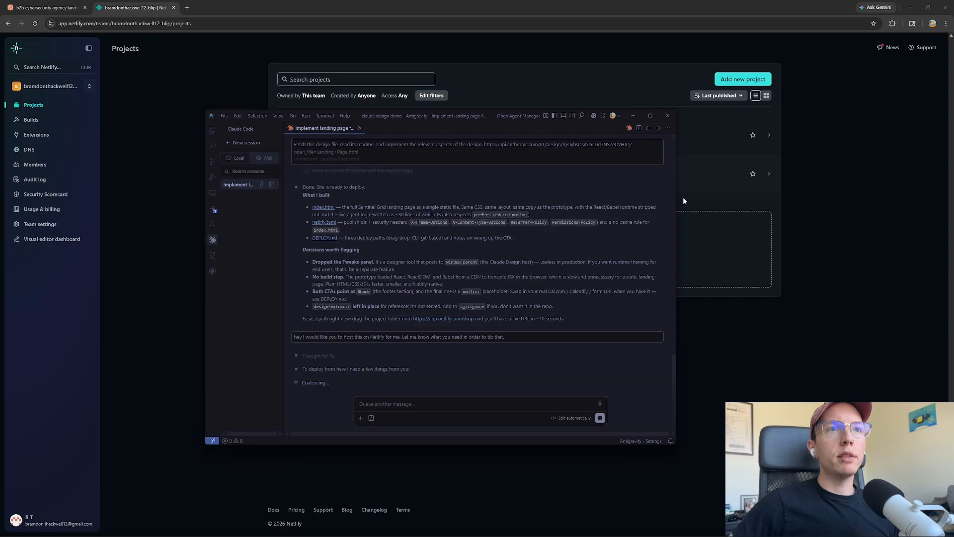
{"action": "left_click", "coordinate": [150, 177]}
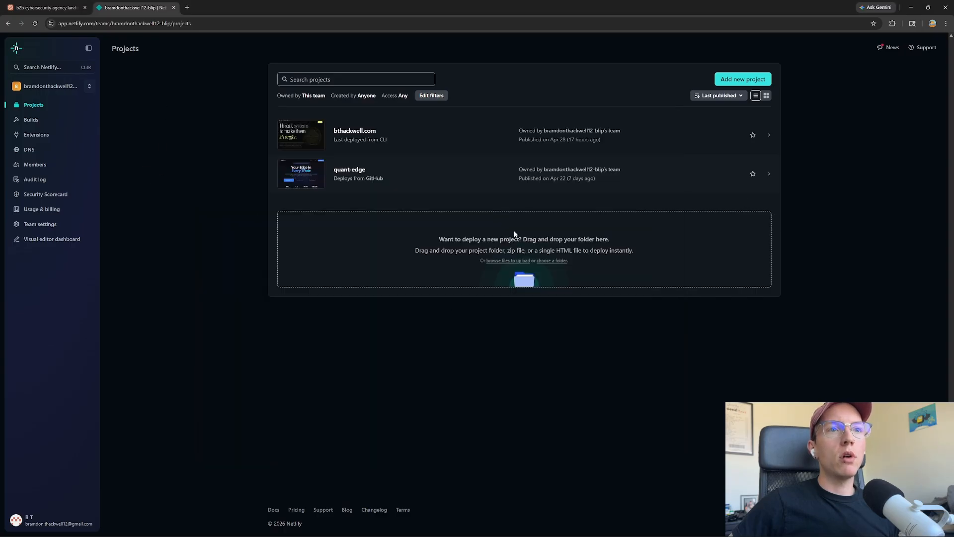
{"action": "mouse_move", "coordinate": [261, 536]}
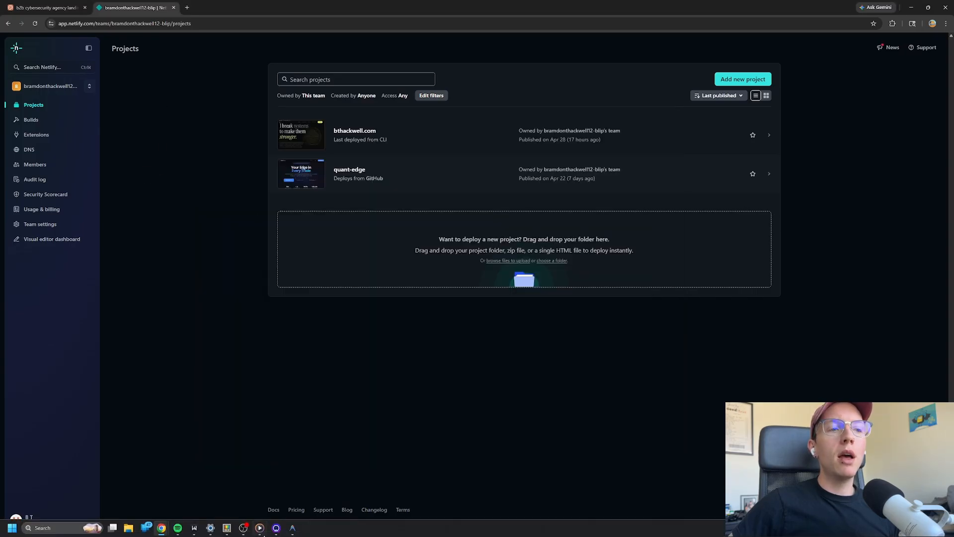
{"action": "mouse_move", "coordinate": [297, 530]}
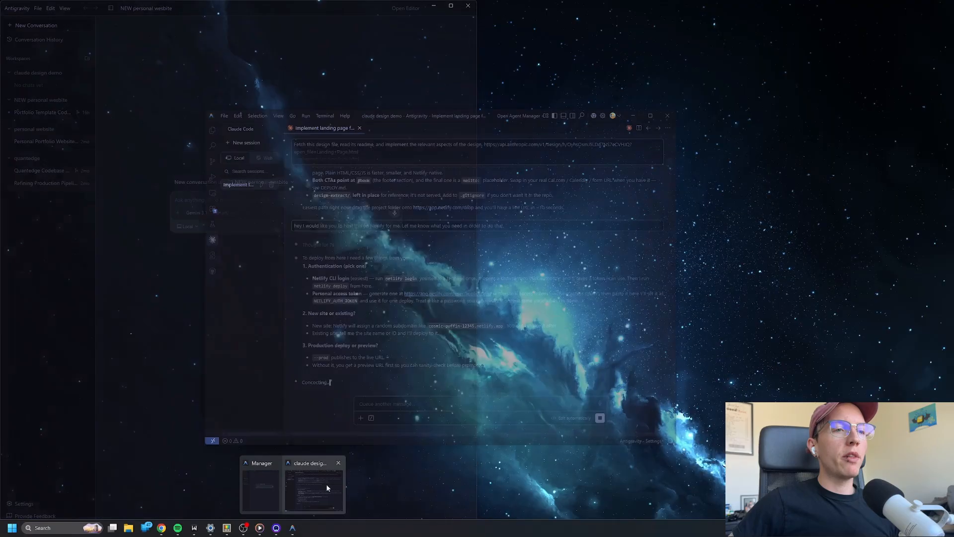
{"action": "left_click", "coordinate": [311, 483]}
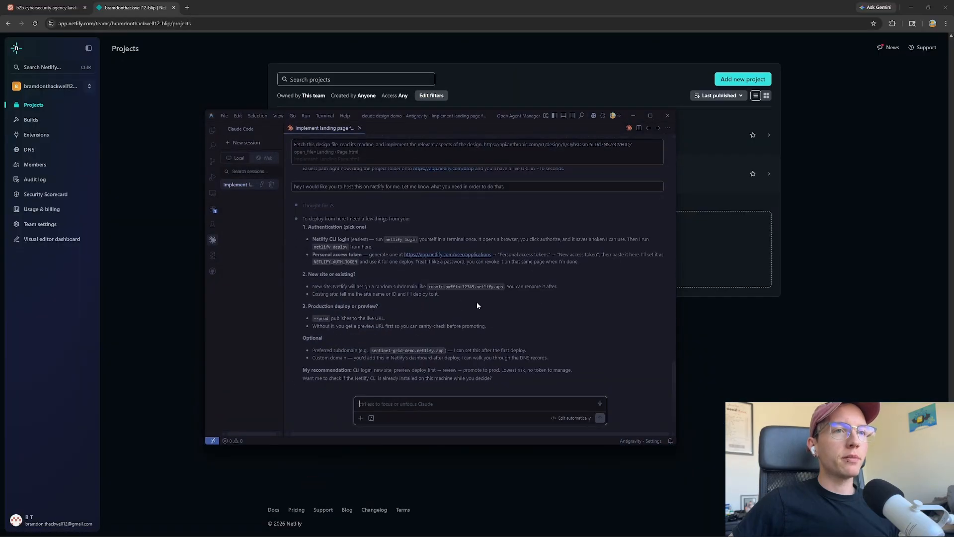
Open Netlify's personal access token settings linked in the agent's requirements
{"action": "left_click_drag", "start_coordinate": [383, 239], "coordinate": [415, 239]}
{"action": "left_click", "coordinate": [415, 239]}
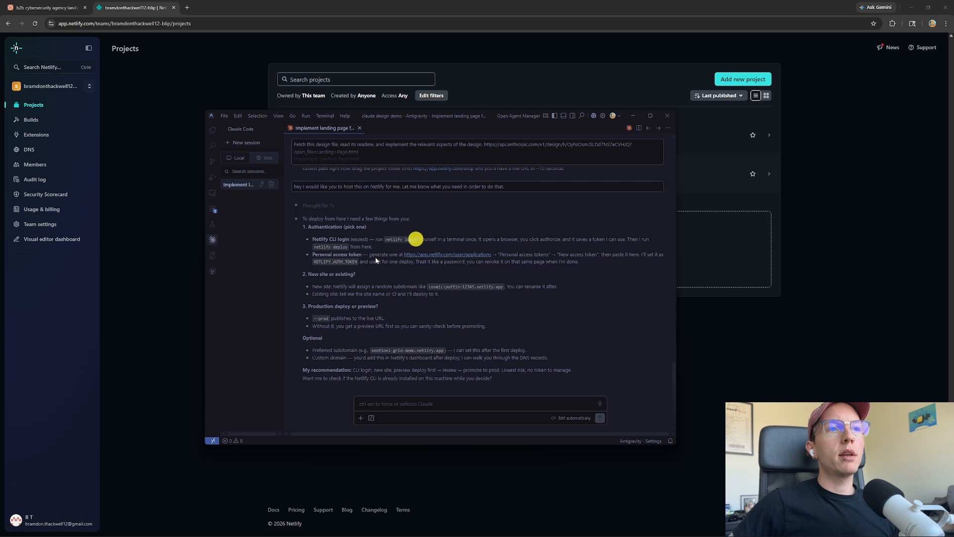
{"action": "left_click", "coordinate": [449, 255]}
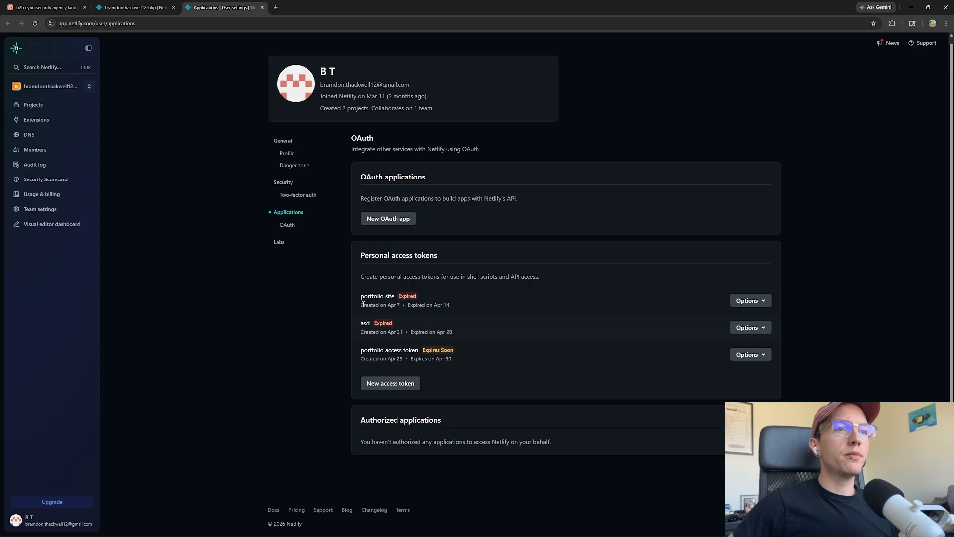
Create a new personal access token described 'Claude code handoff' with custom expiry 05/01/2026
{"action": "left_click", "coordinate": [393, 384]}
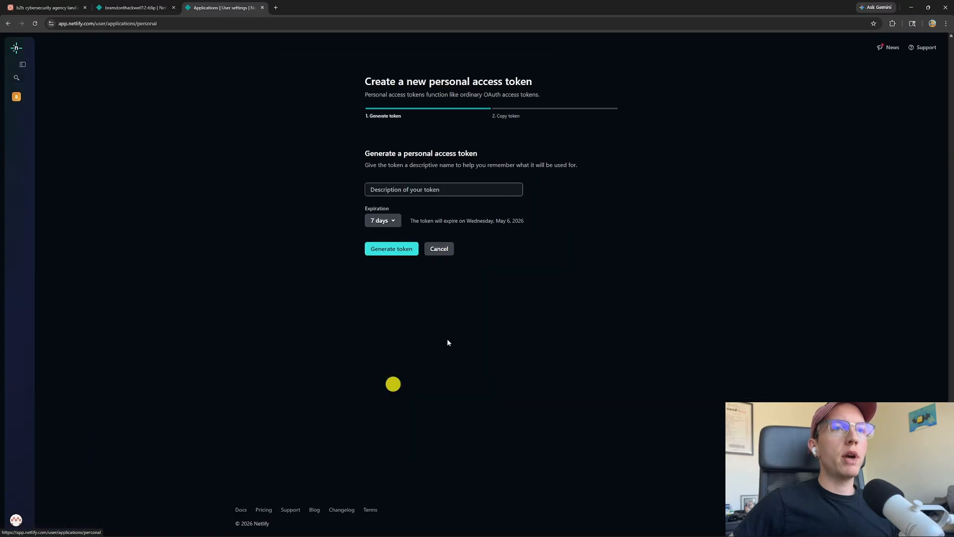
{"action": "left_click", "coordinate": [415, 191]}
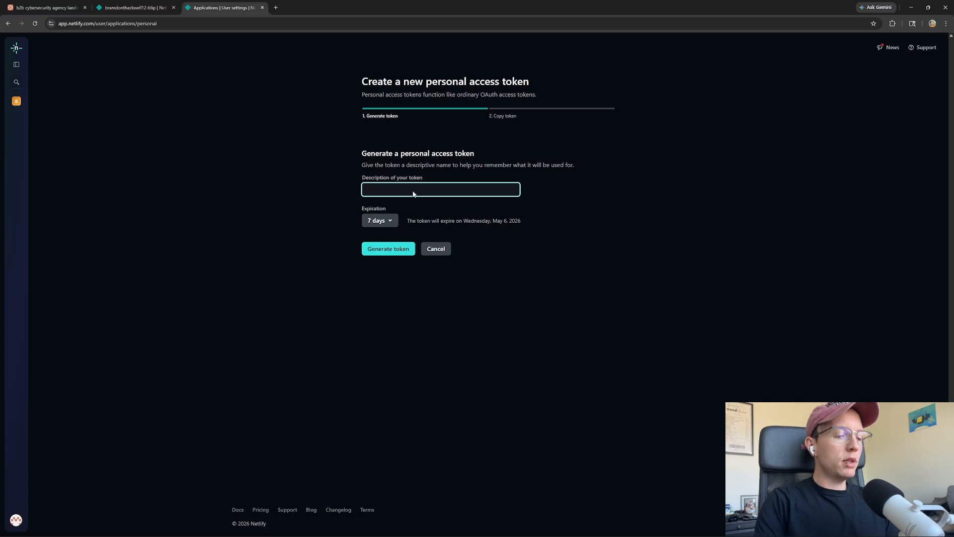
{"action": "type", "text": "Claude code"}
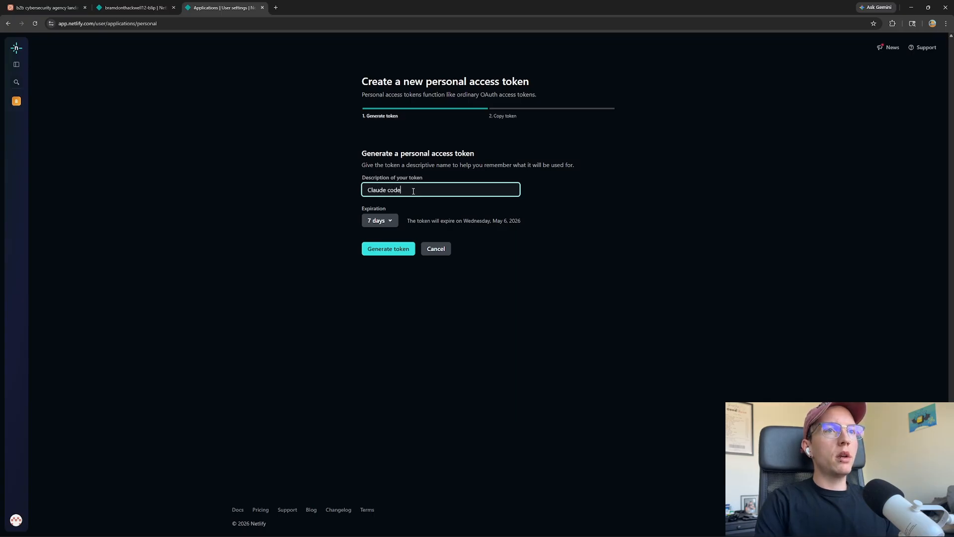
{"action": "type", "text": " handoff"}
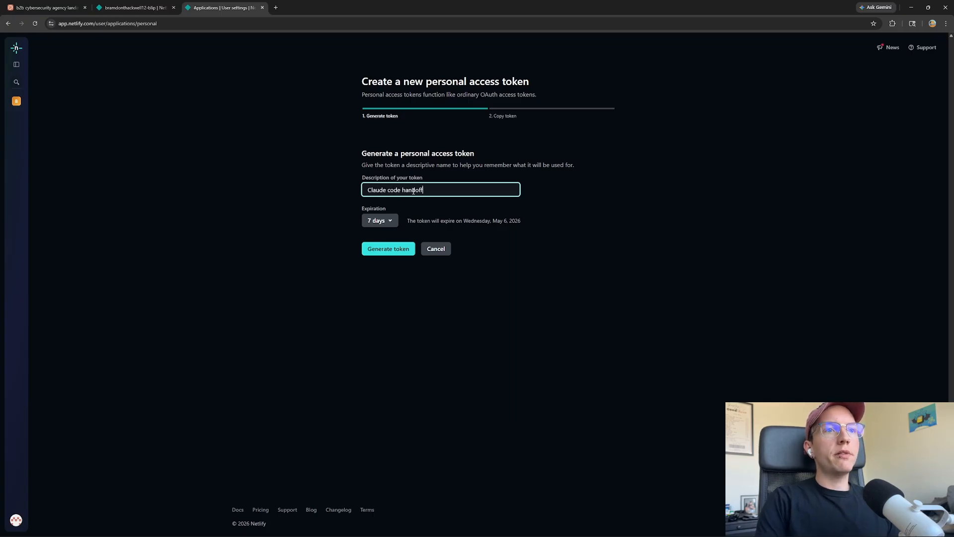
{"action": "left_click", "coordinate": [376, 218]}
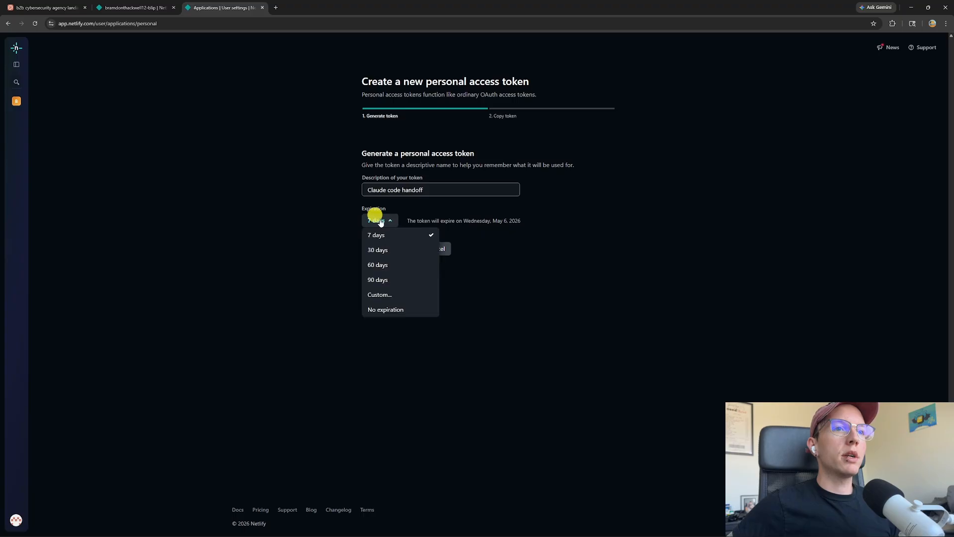
{"action": "left_click", "coordinate": [380, 294]}
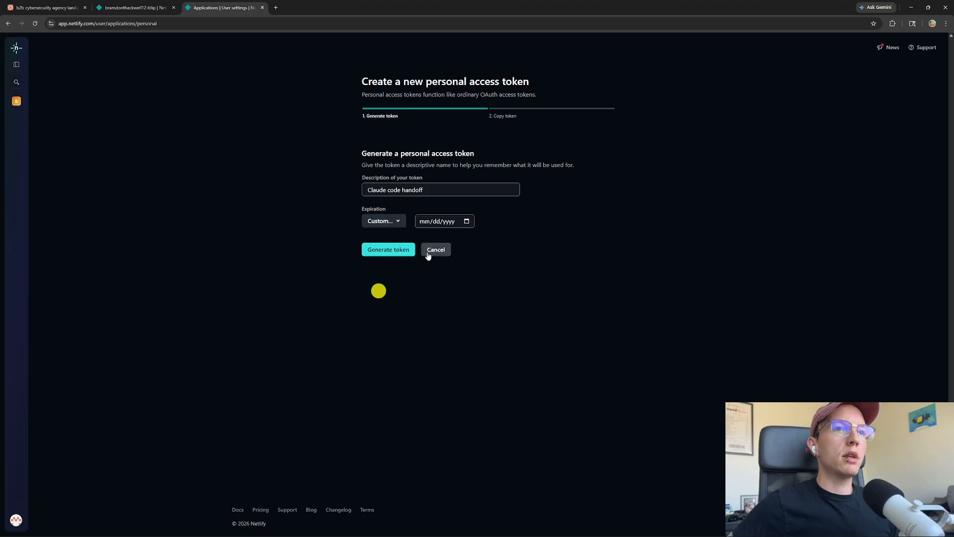
{"action": "left_click", "coordinate": [466, 221]}
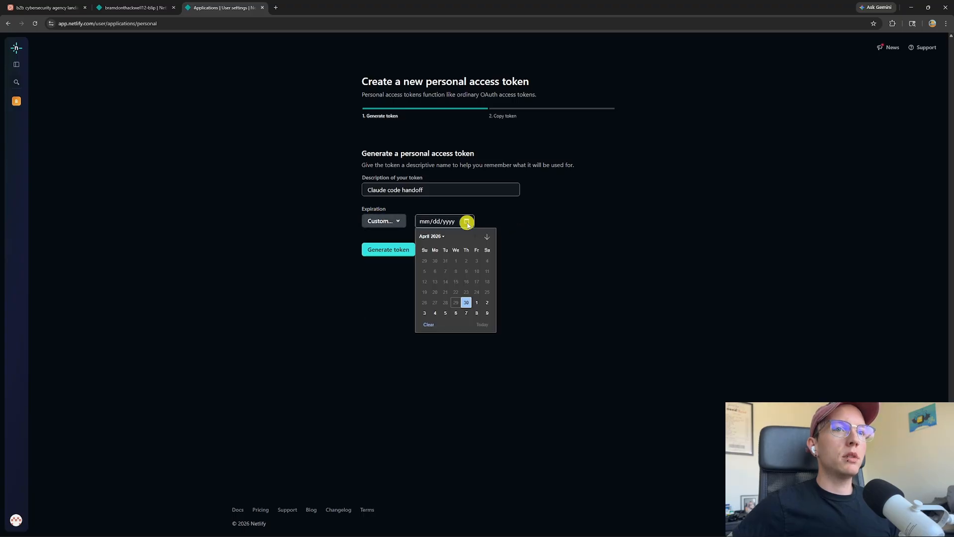
{"action": "left_click", "coordinate": [475, 300]}
{"action": "left_click", "coordinate": [420, 360]}
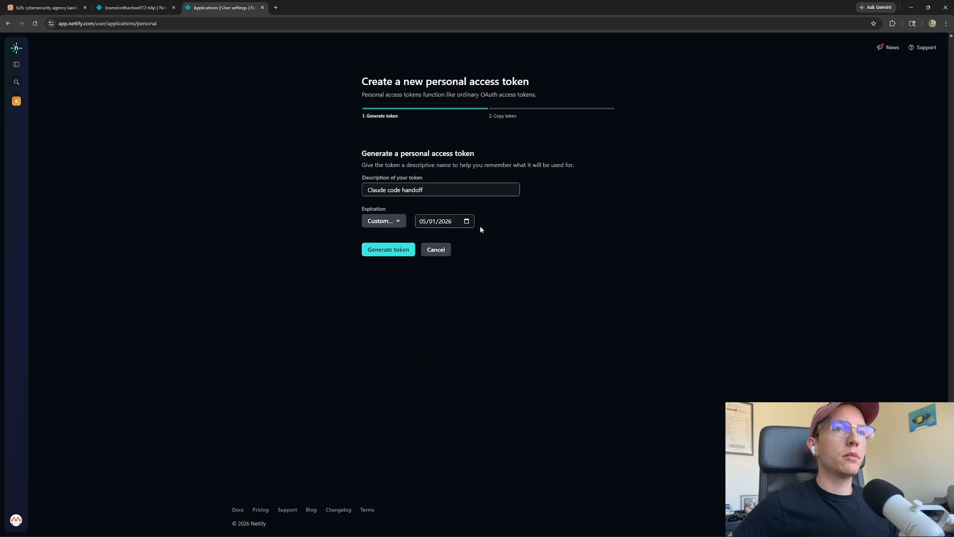
{"action": "left_click", "coordinate": [467, 221]}
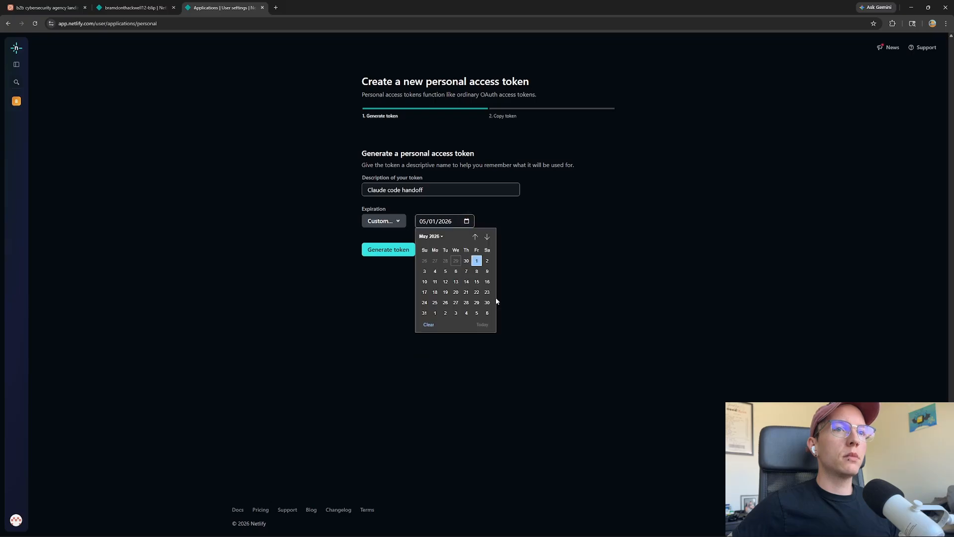
{"action": "left_click", "coordinate": [530, 327]}
Generate the token and copy it to the clipboard
{"action": "left_click", "coordinate": [394, 251]}
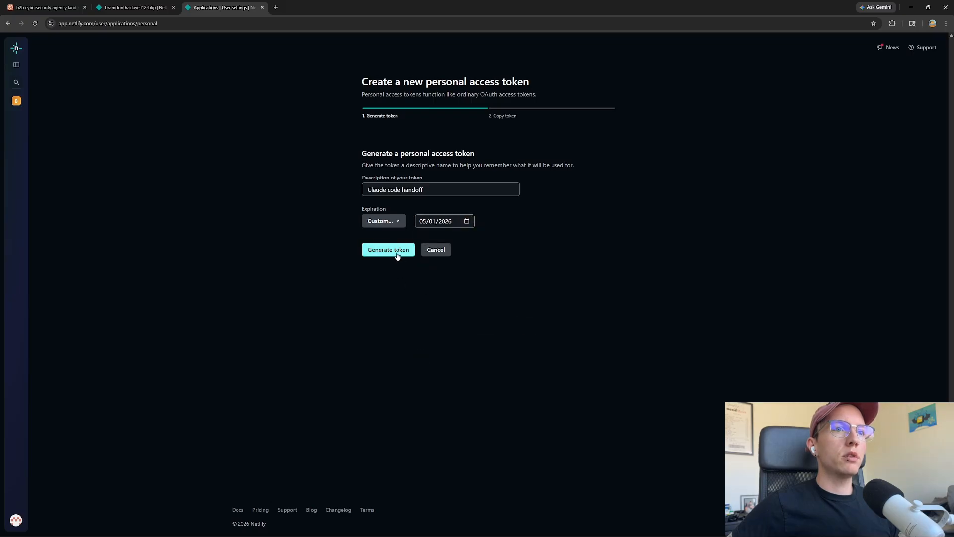
{"action": "left_click", "coordinate": [398, 255]}
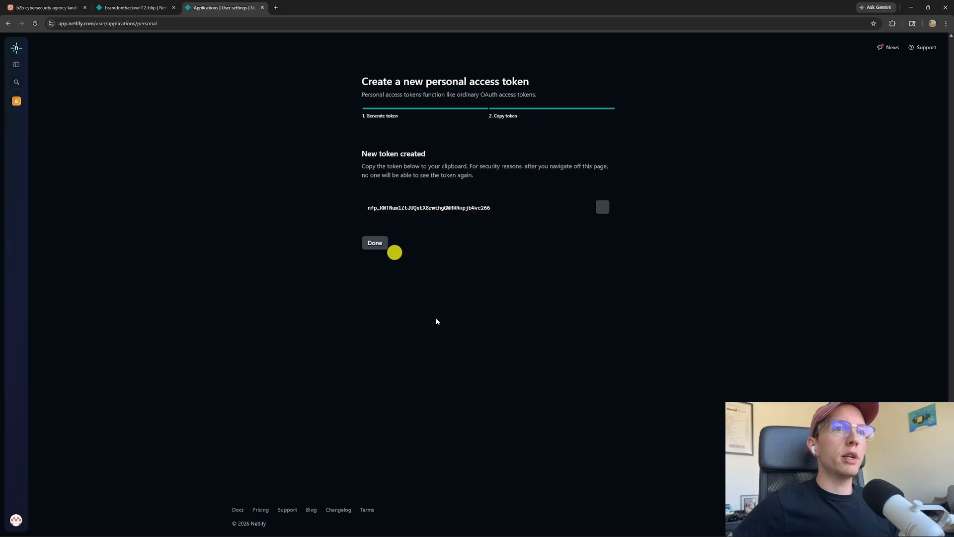
{"action": "left_click", "coordinate": [603, 206]}
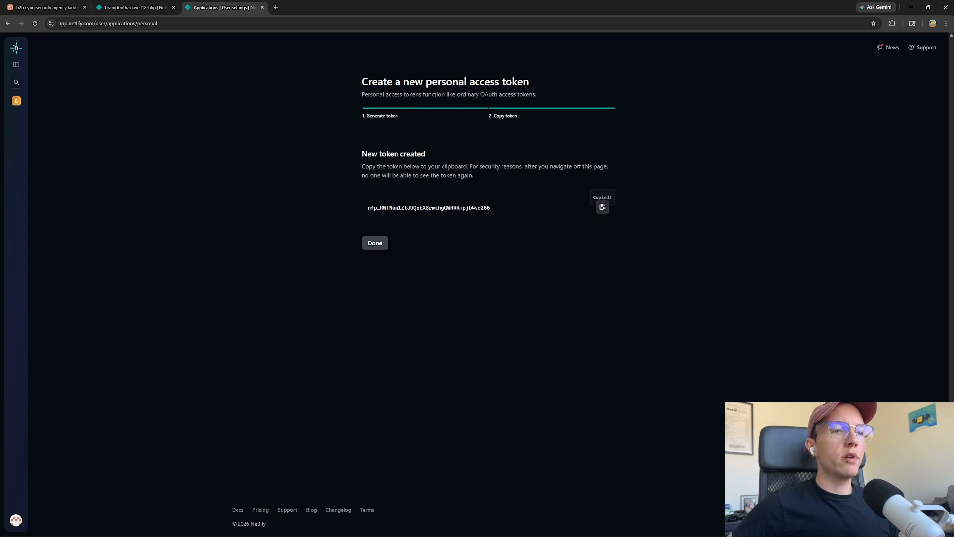
Send Claude a short note with the Netlify personal access token pasted in
{"action": "mouse_move", "coordinate": [301, 520]}
{"action": "left_click", "coordinate": [300, 486]}
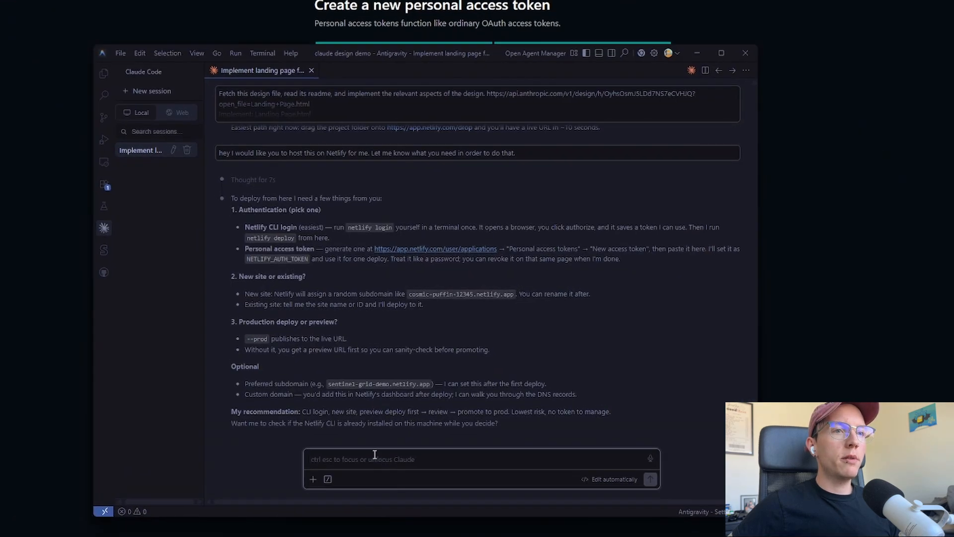
{"action": "left_click", "coordinate": [374, 454]}
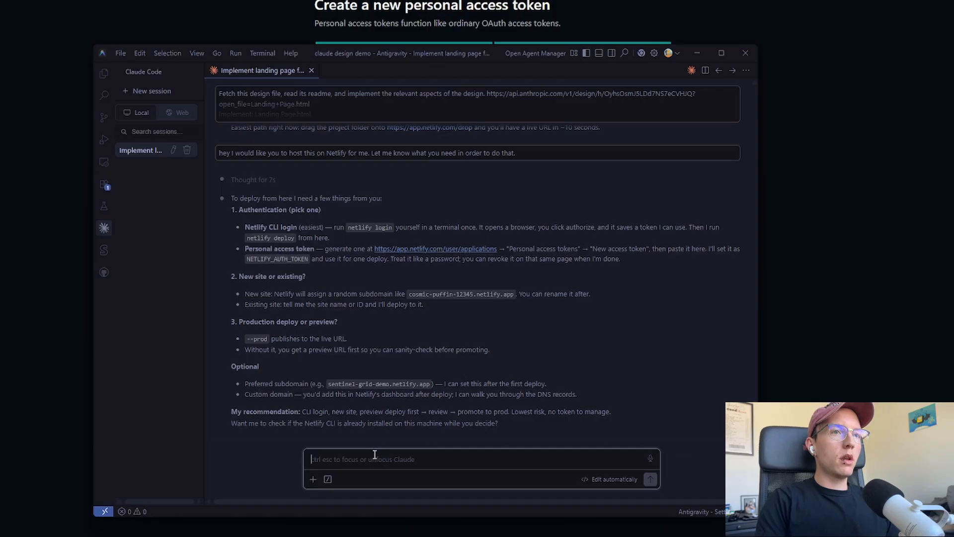
{"action": "type", "text": "here is my personal access to"}
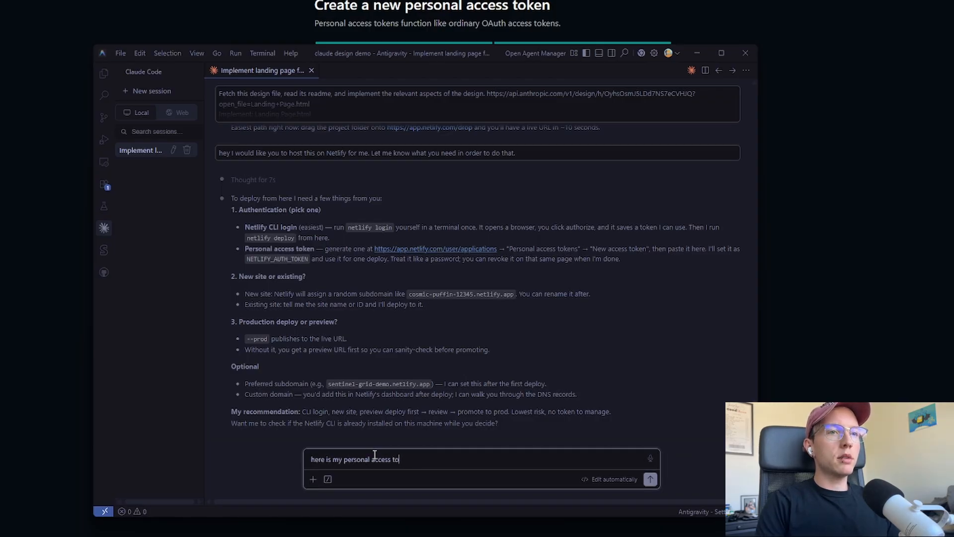
{"action": "type", "text": "ken  [REDACTED"}
{"action": "key", "text": "shift+Return"}
{"action": "key", "text": "shift+Return"}
{"action": "key", "text": "ctrl+v"}
{"action": "key", "text": "Return"}
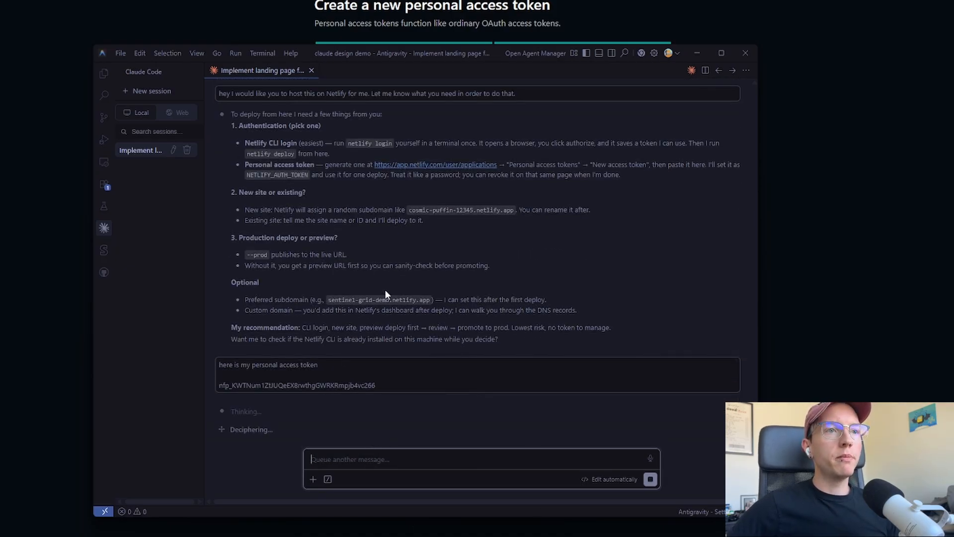
Allow the Node and npm version check and review Claude's security note about the token
{"action": "left_click", "coordinate": [354, 397]}
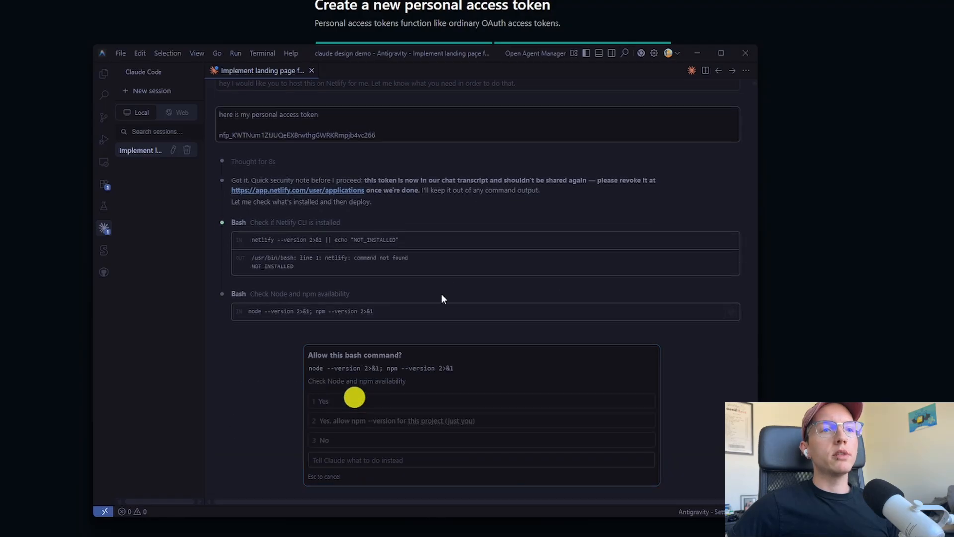
{"action": "left_click", "coordinate": [382, 399]}
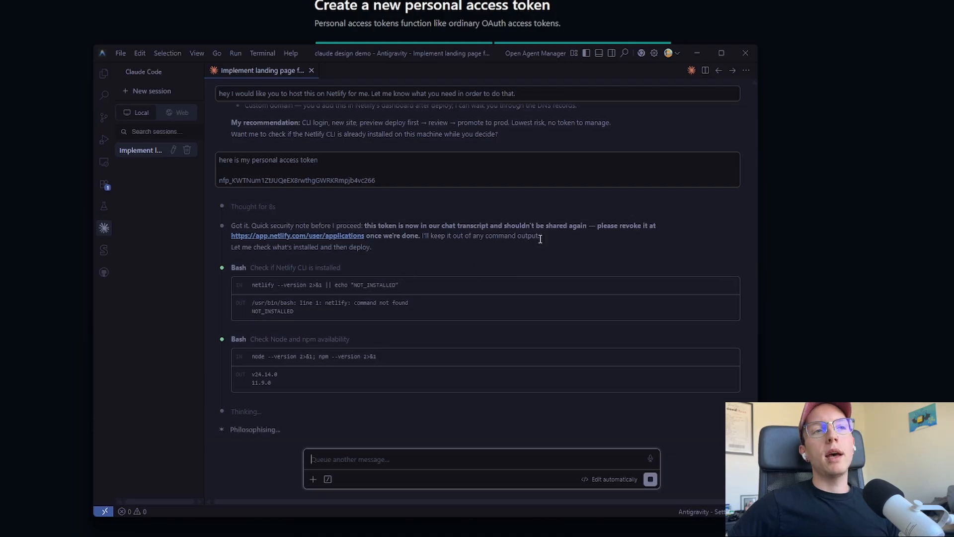
{"action": "left_click_drag", "start_coordinate": [374, 224], "coordinate": [508, 226]}
{"action": "left_click", "coordinate": [507, 226]}
{"action": "left_click_drag", "start_coordinate": [404, 224], "coordinate": [501, 225]}
{"action": "left_click", "coordinate": [501, 225]}
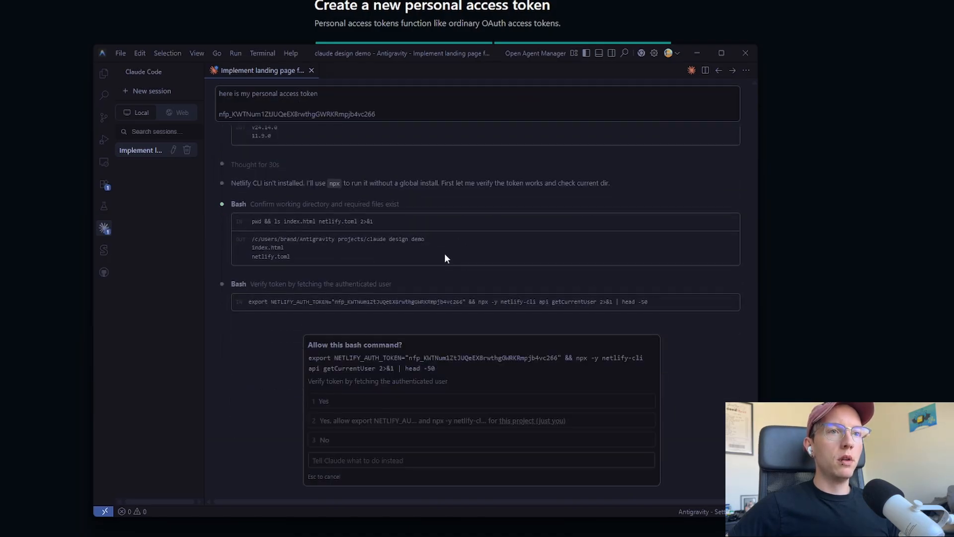
Approve Claude's Netlify token check and the preview deploy of sentinel-grid-demo
{"action": "left_click", "coordinate": [363, 400]}
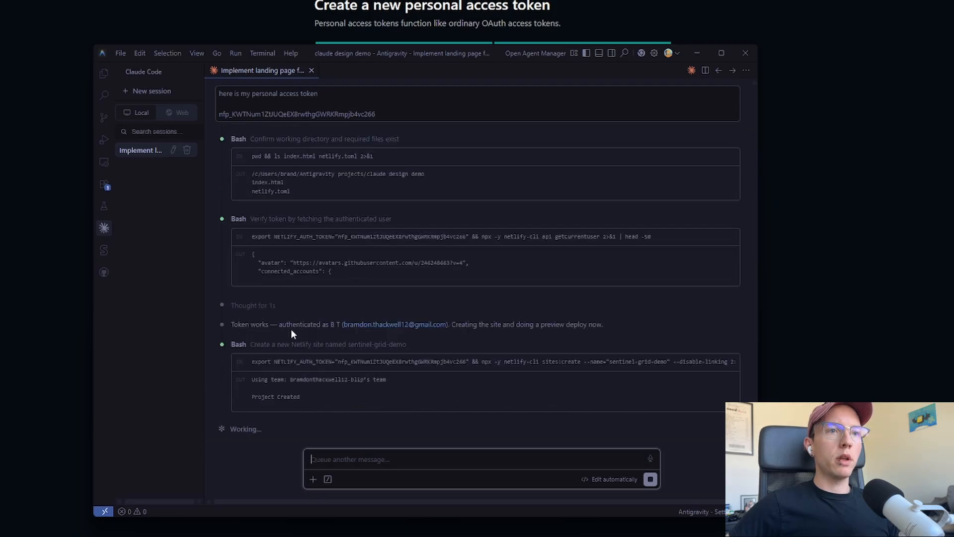
{"action": "left_click_drag", "start_coordinate": [232, 323], "coordinate": [488, 322]}
{"action": "left_click", "coordinate": [572, 314]}
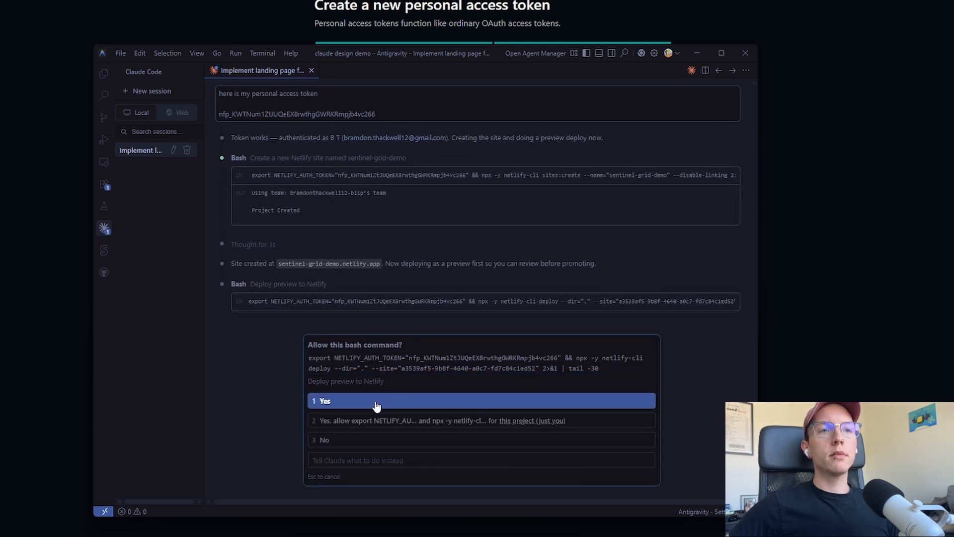
{"action": "left_click", "coordinate": [376, 405]}
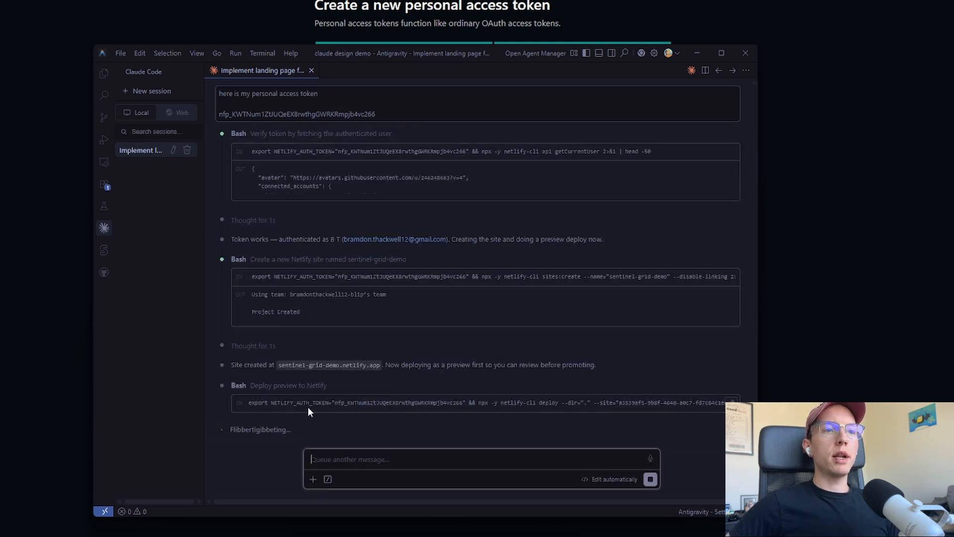
{"action": "left_click_drag", "start_coordinate": [309, 405], "coordinate": [349, 403]}
{"action": "left_click_drag", "start_coordinate": [464, 401], "coordinate": [468, 401]}
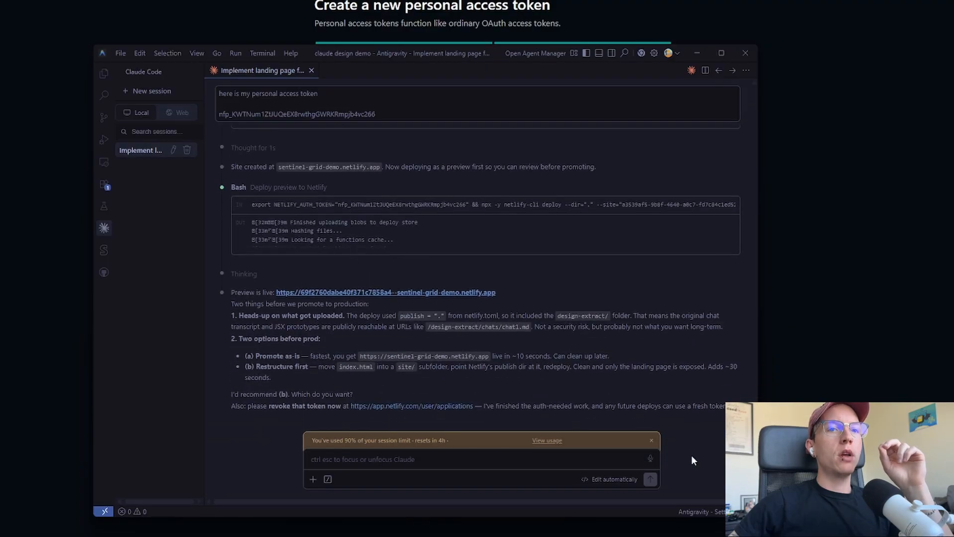
Dismiss the session-limit warning and review Claude's upload note and two deploy options
{"action": "left_click", "coordinate": [653, 441]}
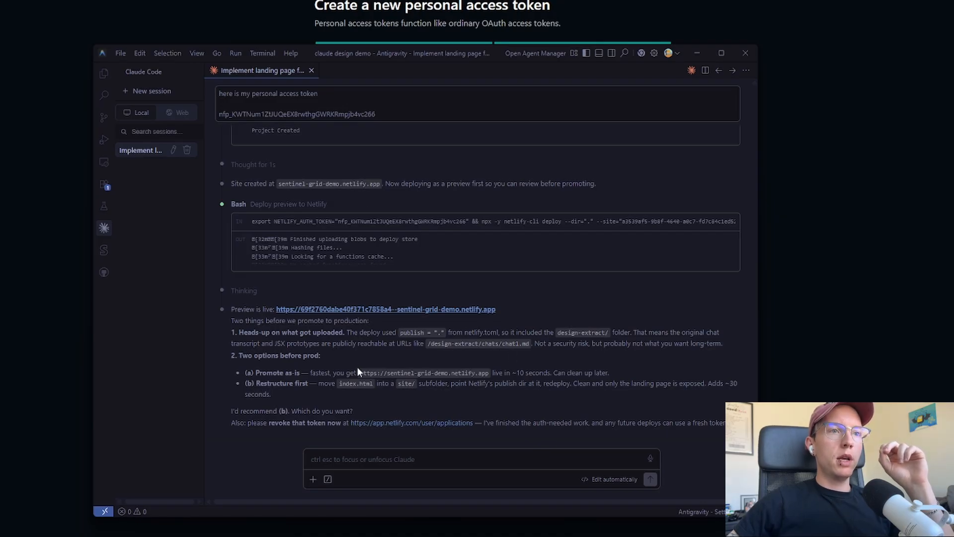
{"action": "left_click_drag", "start_coordinate": [304, 343], "coordinate": [398, 352]}
{"action": "left_click", "coordinate": [348, 343]}
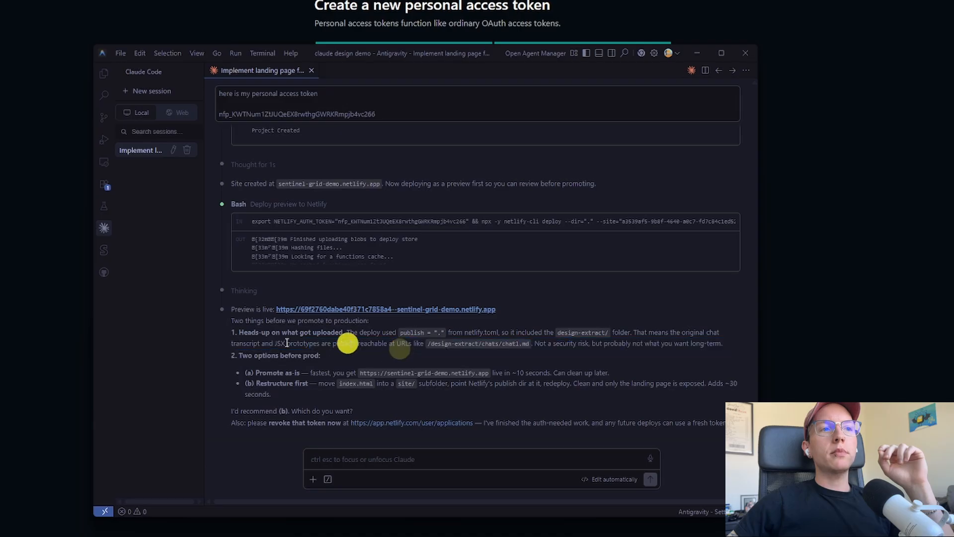
{"action": "left_click_drag", "start_coordinate": [235, 332], "coordinate": [347, 390]}
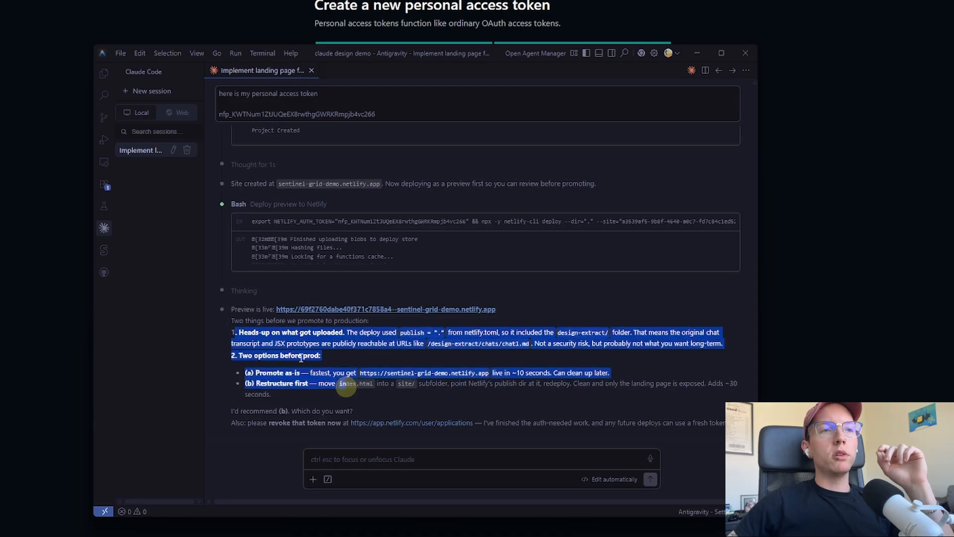
{"action": "left_click", "coordinate": [299, 355]}
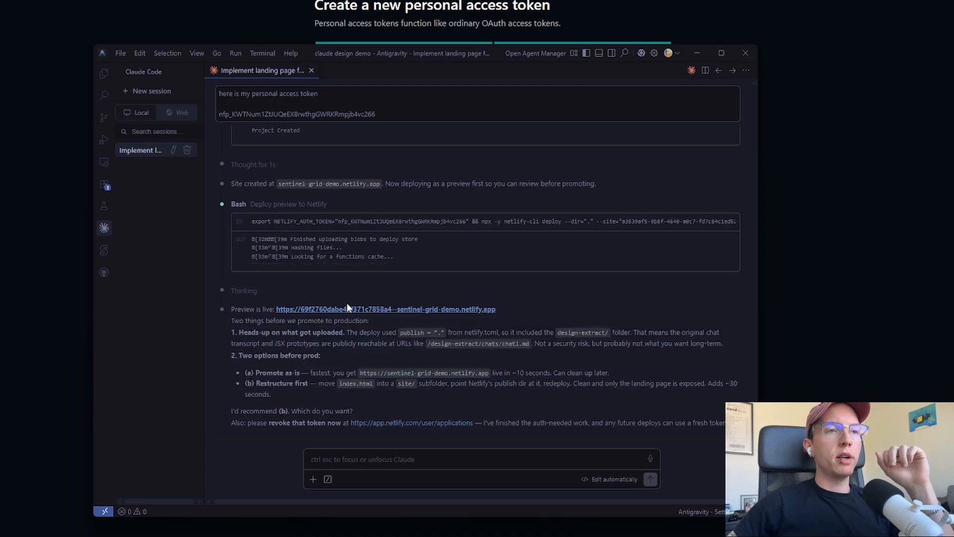
Open the live preview and check its How it works, vs SOC and Pricing sections
{"action": "left_click", "coordinate": [320, 309]}
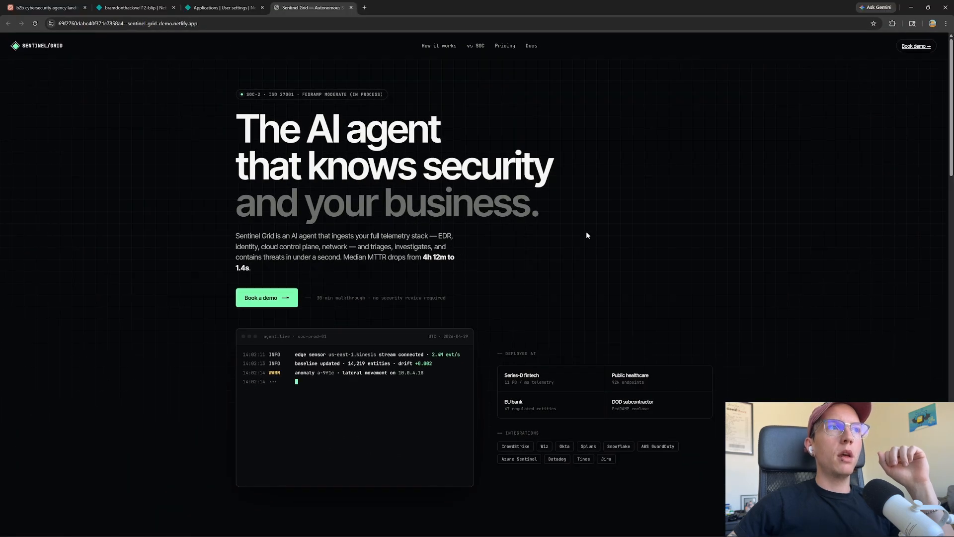
{"action": "scroll", "coordinate": [576, 229], "scroll_direction": "down", "scroll_amount": 10}
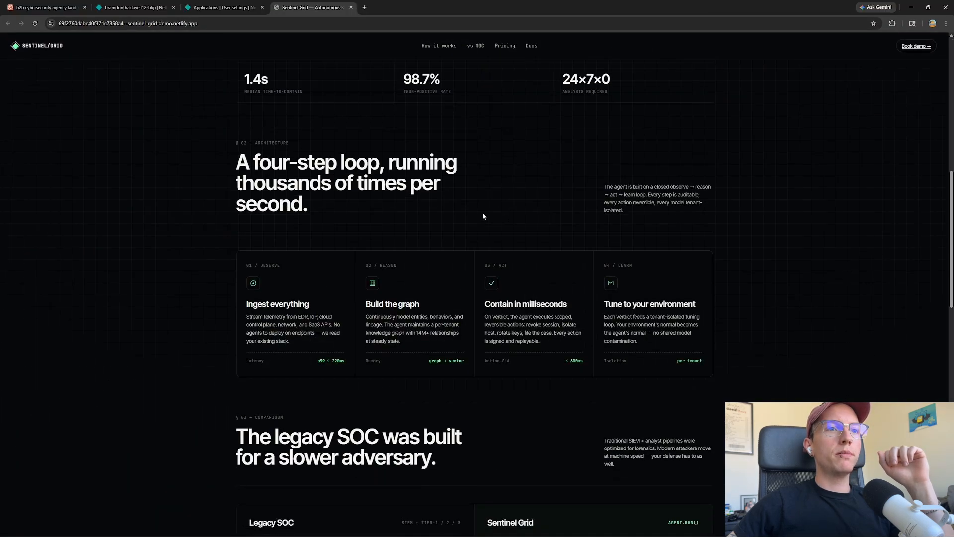
{"action": "scroll", "coordinate": [483, 217], "scroll_direction": "down", "scroll_amount": 4}
{"action": "scroll", "coordinate": [485, 220], "scroll_direction": "up", "scroll_amount": 11}
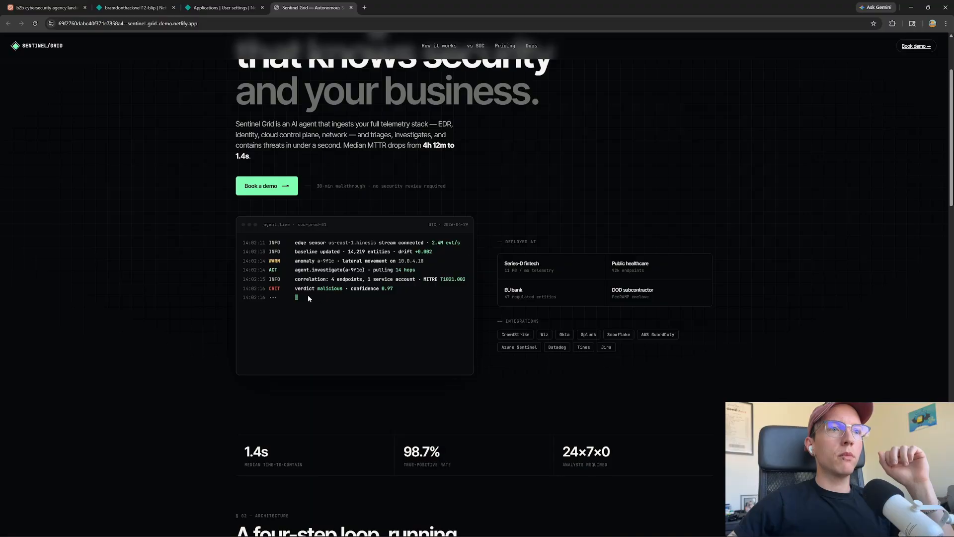
{"action": "scroll", "coordinate": [298, 284], "scroll_direction": "up", "scroll_amount": 2}
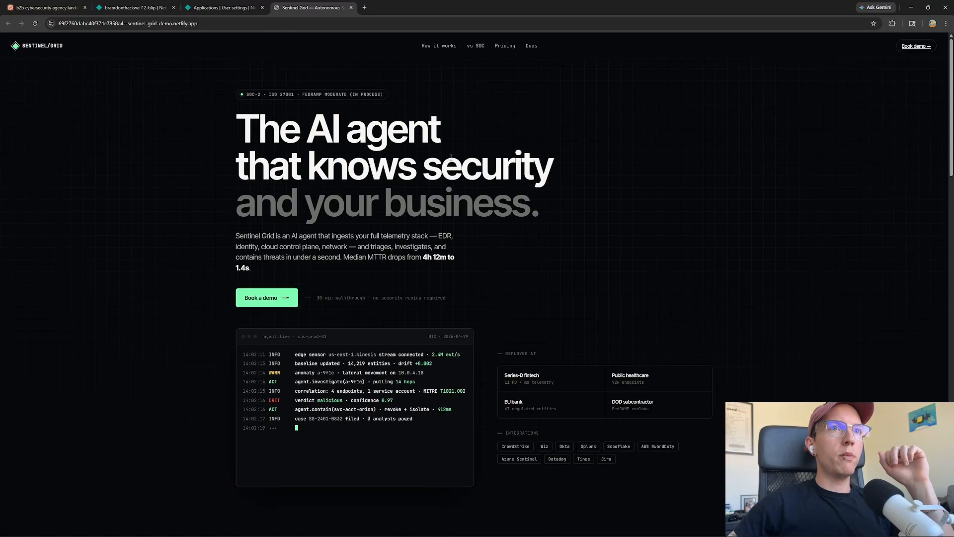
{"action": "left_click", "coordinate": [435, 49]}
{"action": "left_click", "coordinate": [475, 45]}
{"action": "left_click", "coordinate": [505, 44]}
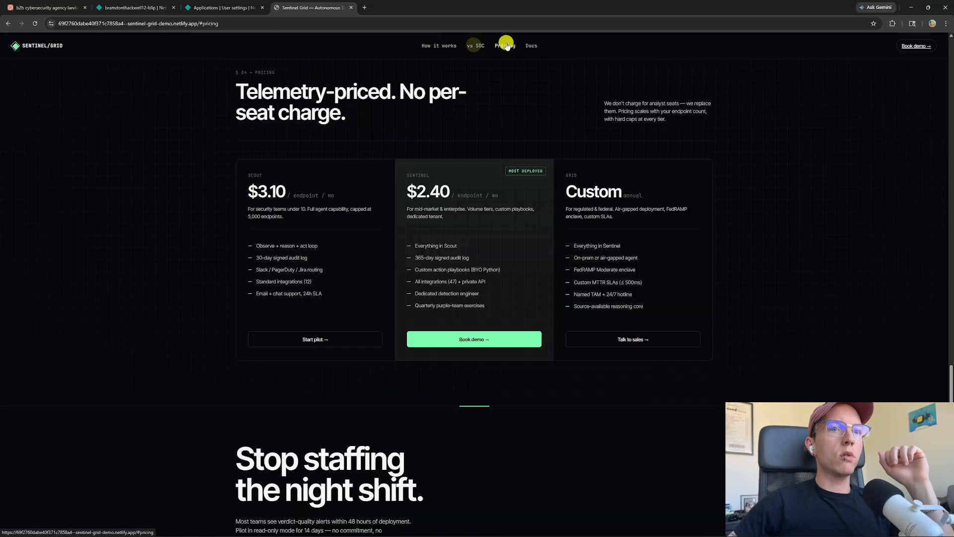
{"action": "scroll", "coordinate": [443, 268], "scroll_direction": "down", "scroll_amount": 2}
{"action": "scroll", "coordinate": [436, 344], "scroll_direction": "up", "scroll_amount": 10}
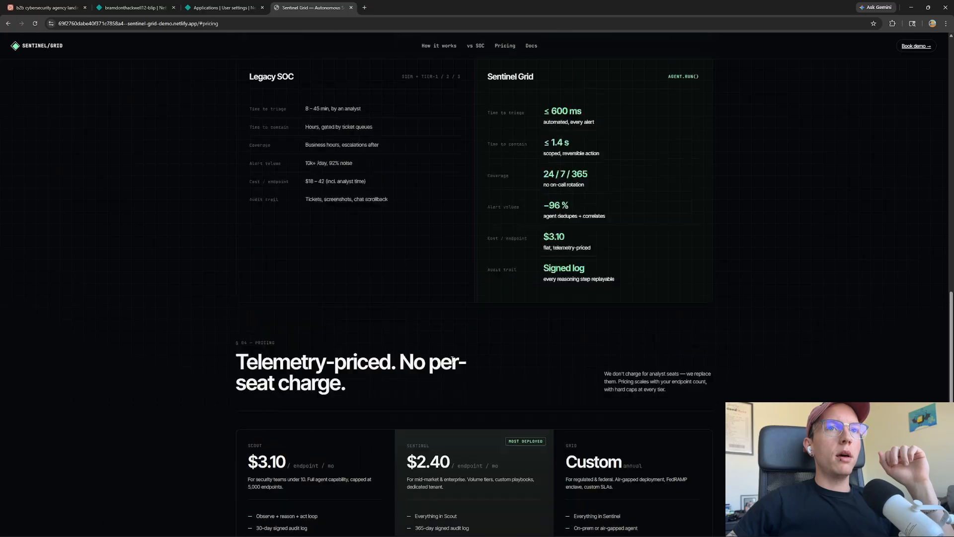
{"action": "scroll", "coordinate": [481, 343], "scroll_direction": "up", "scroll_amount": 12}
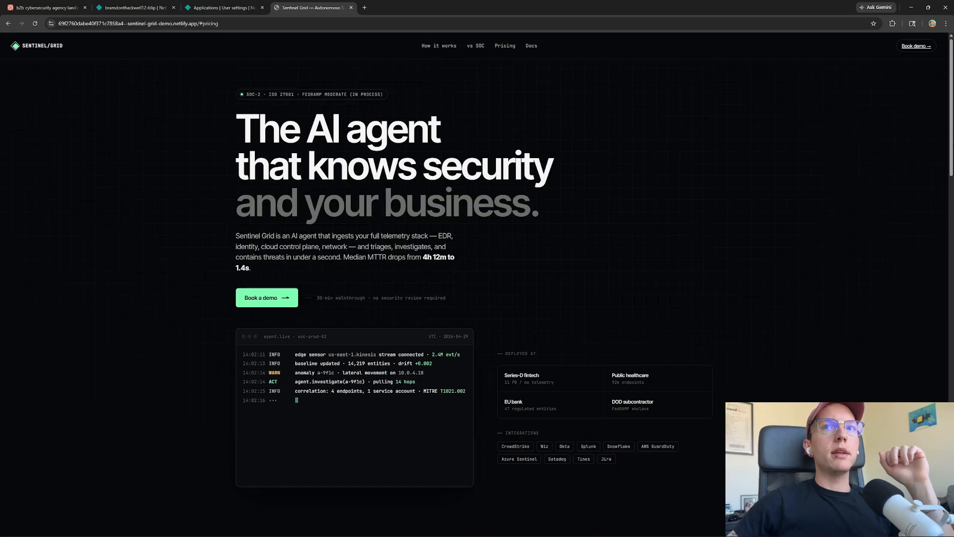
Review the hero headline, then return to the Netlify projects tab
{"action": "left_click_drag", "start_coordinate": [237, 120], "coordinate": [532, 213]}
{"action": "left_click", "coordinate": [550, 234]}
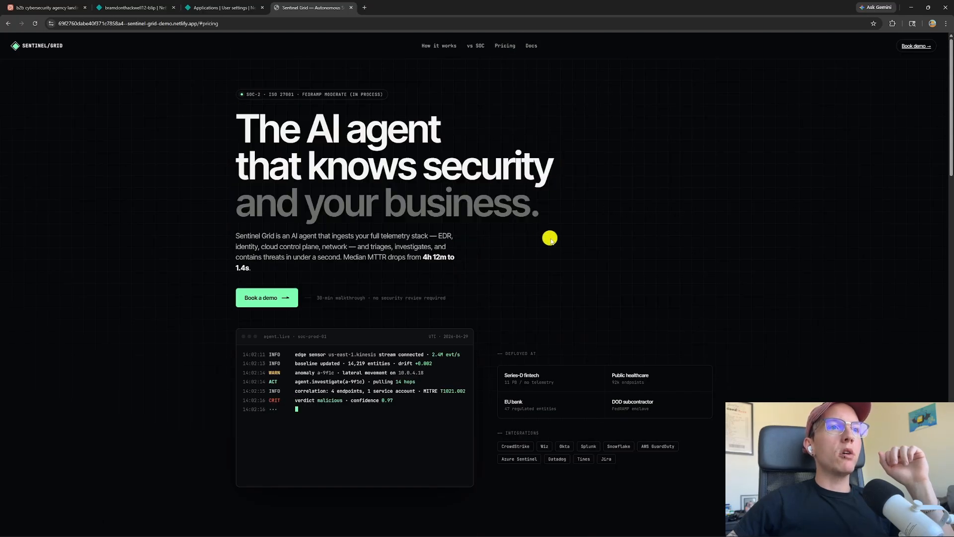
{"action": "scroll", "coordinate": [517, 237], "scroll_direction": "down", "scroll_amount": 18}
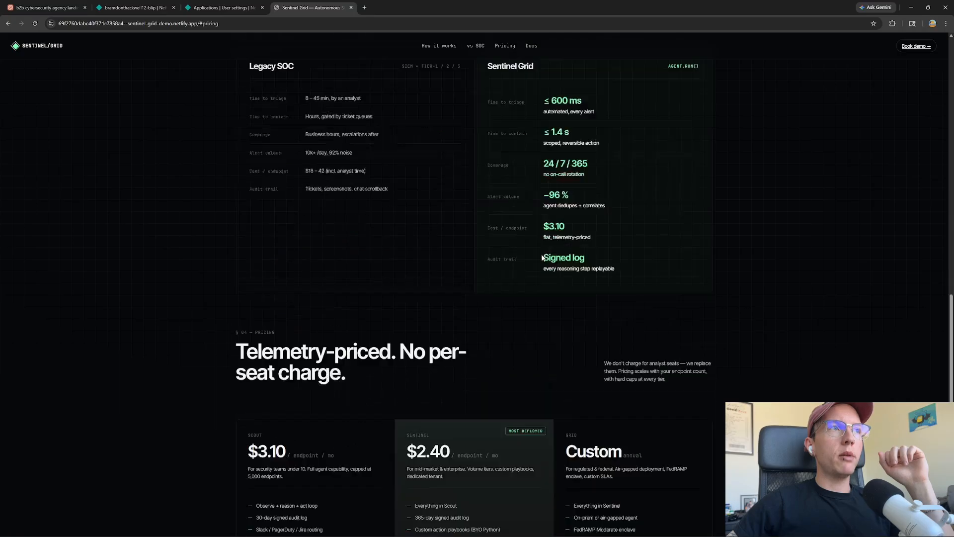
{"action": "scroll", "coordinate": [492, 256], "scroll_direction": "down", "scroll_amount": 2}
{"action": "scroll", "coordinate": [277, 423], "scroll_direction": "up", "scroll_amount": 17}
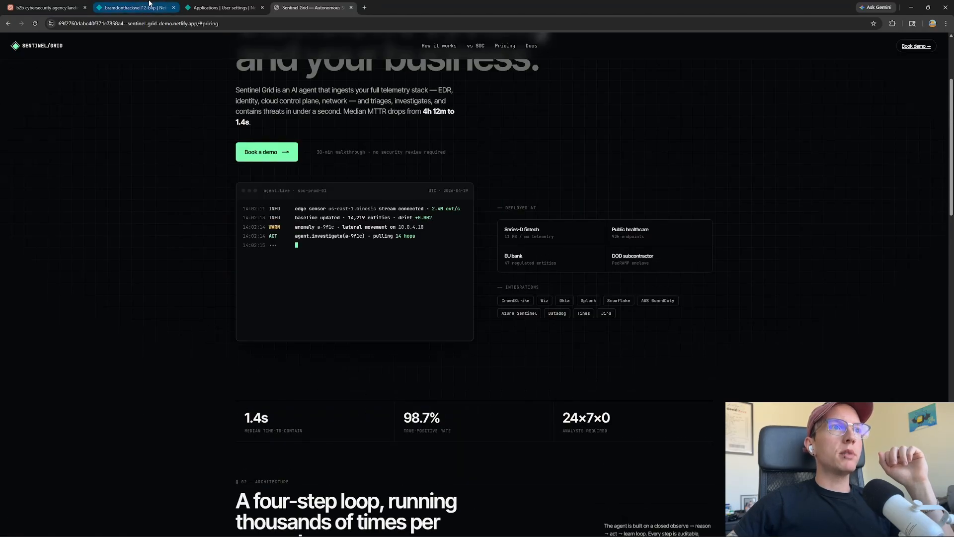
{"action": "left_click", "coordinate": [132, 7]}
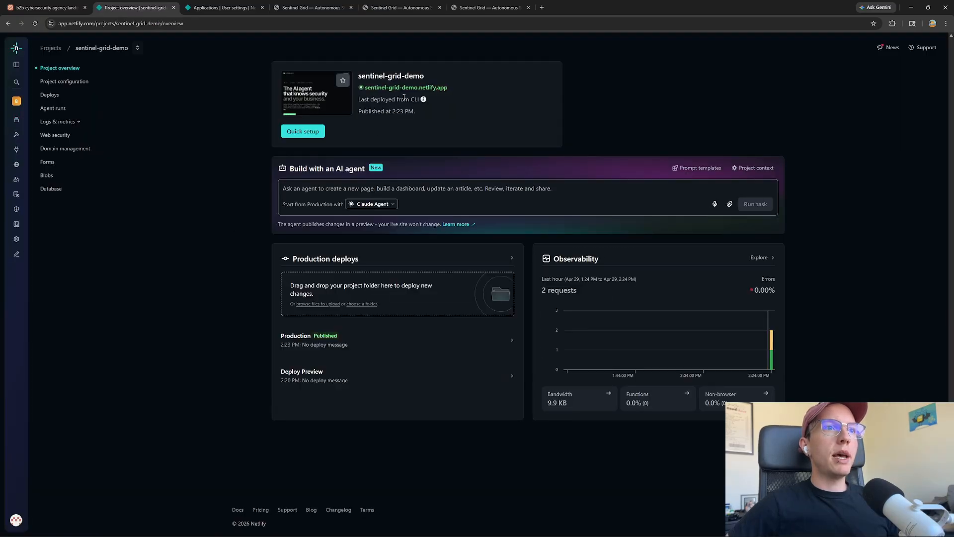
Look over the Add a domain options in the project's Netlify domain management settings
{"action": "left_click", "coordinate": [485, 8]}
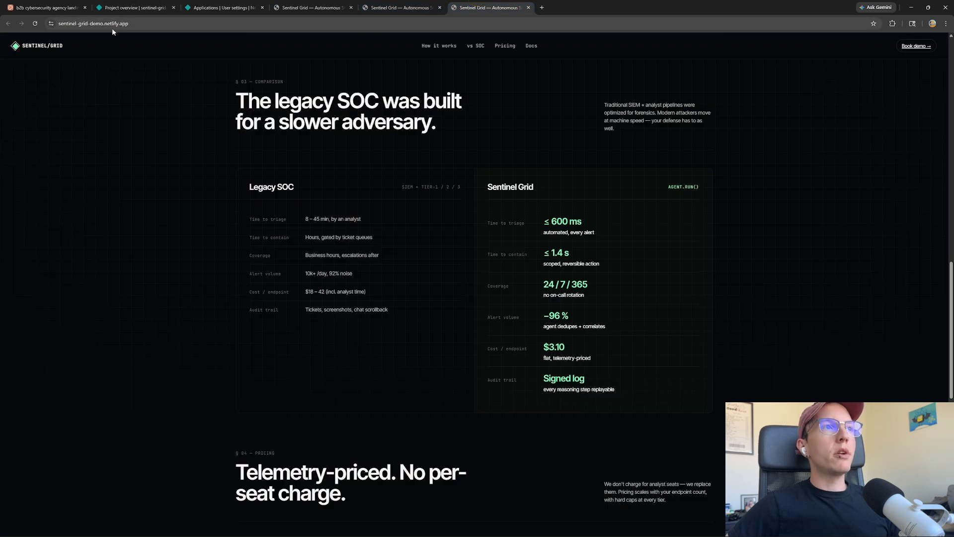
{"action": "left_click", "coordinate": [130, 8]}
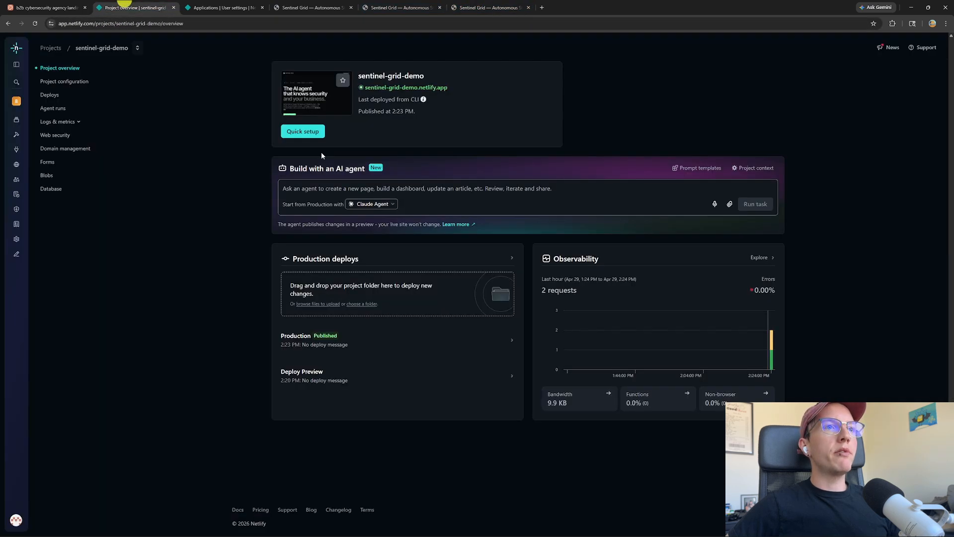
{"action": "left_click", "coordinate": [67, 149]}
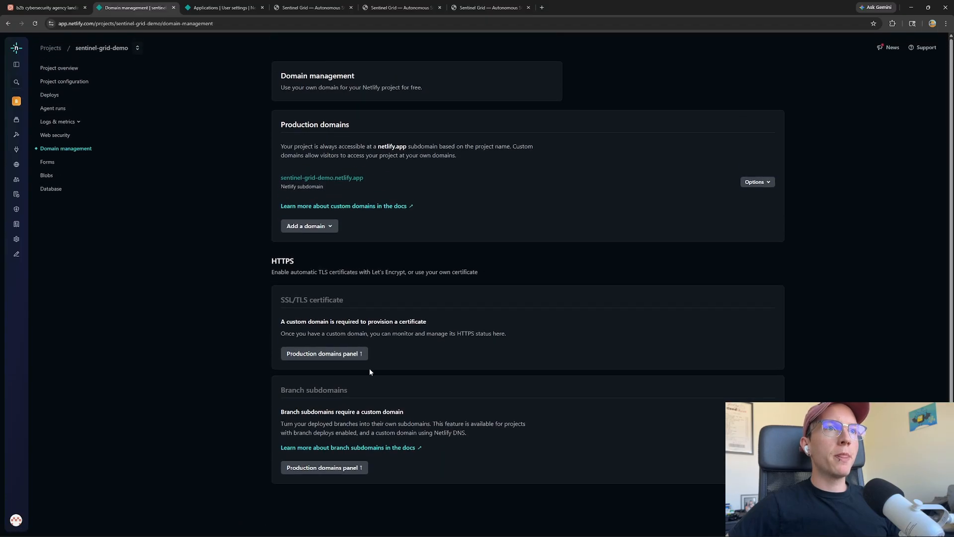
{"action": "left_click", "coordinate": [315, 227]}
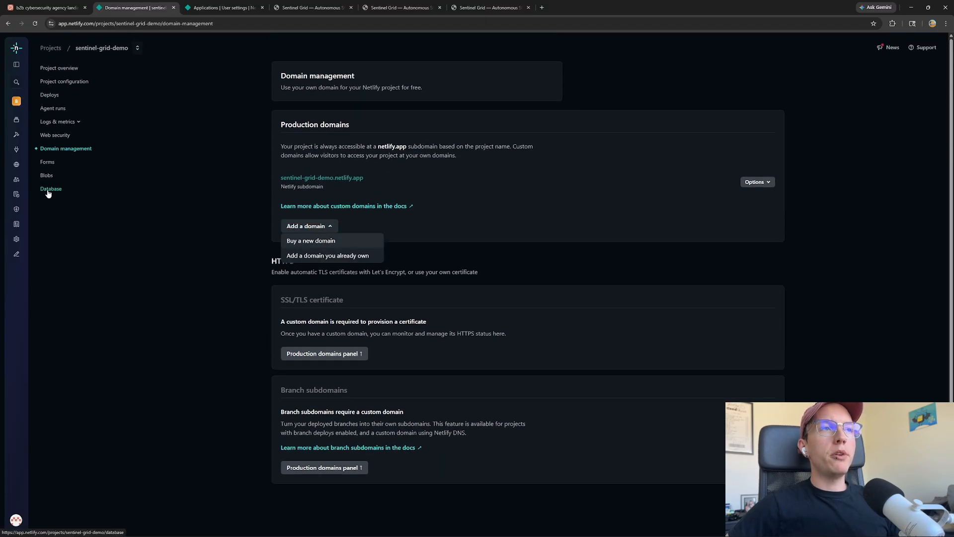
{"action": "left_click", "coordinate": [178, 194]}
{"action": "left_click", "coordinate": [320, 230]}
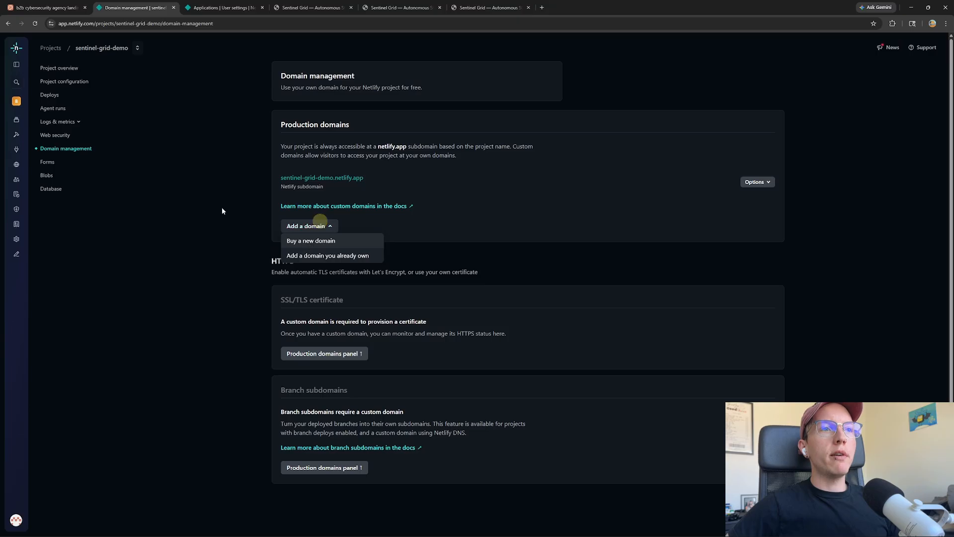
{"action": "left_click", "coordinate": [189, 175]}
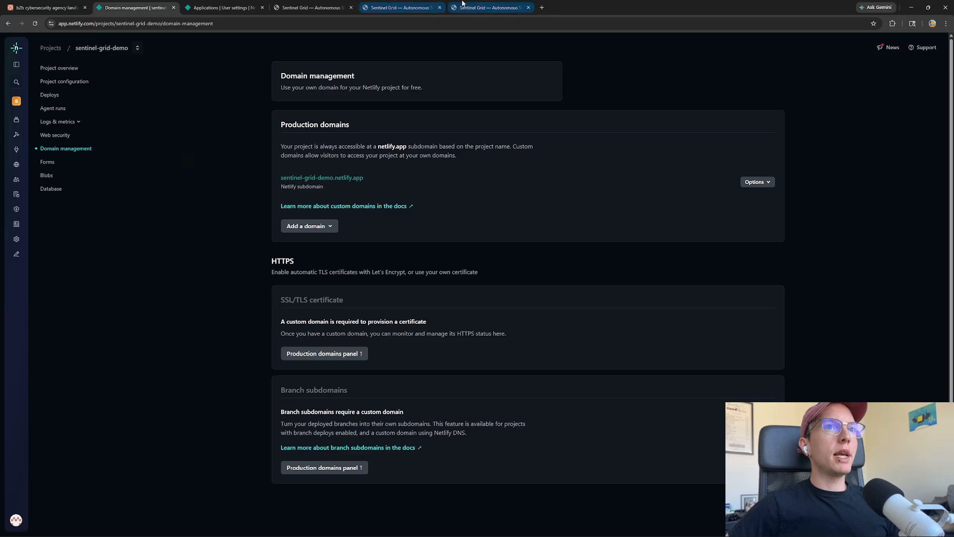
Scroll through the live Sentinel Grid page, then return to the Claude Design project
{"action": "left_click", "coordinate": [482, 7]}
{"action": "scroll", "coordinate": [386, 291], "scroll_direction": "down", "scroll_amount": 5}
{"action": "scroll", "coordinate": [386, 287], "scroll_direction": "down", "scroll_amount": 4}
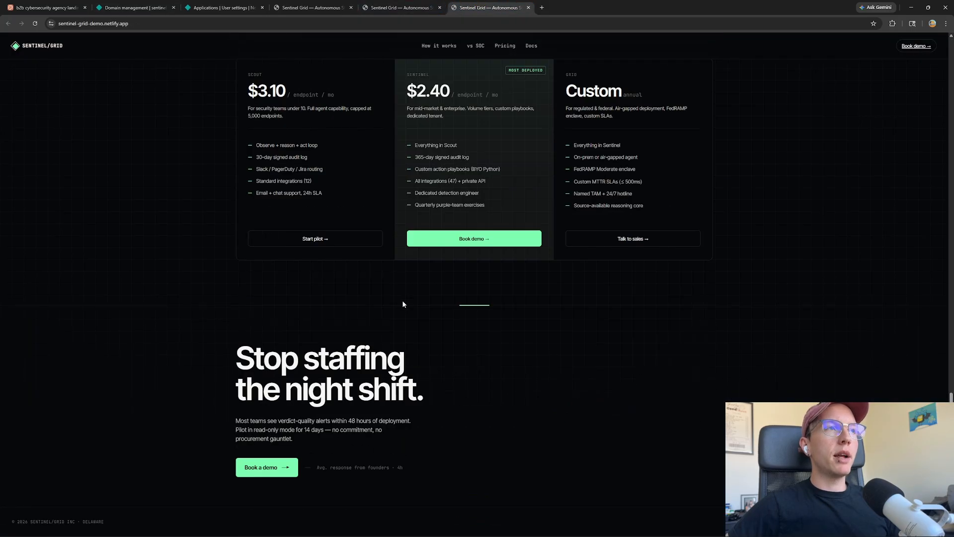
{"action": "scroll", "coordinate": [383, 271], "scroll_direction": "up", "scroll_amount": 12}
{"action": "left_click", "coordinate": [35, 4]}
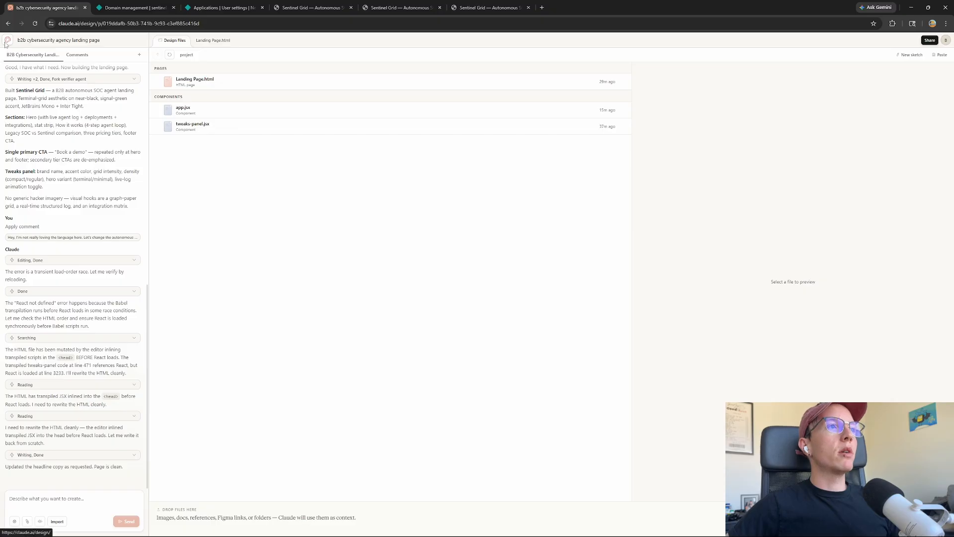
Reopen the landing page project and dictate the six-slide seed pitch deck request
{"action": "left_click", "coordinate": [6, 42]}
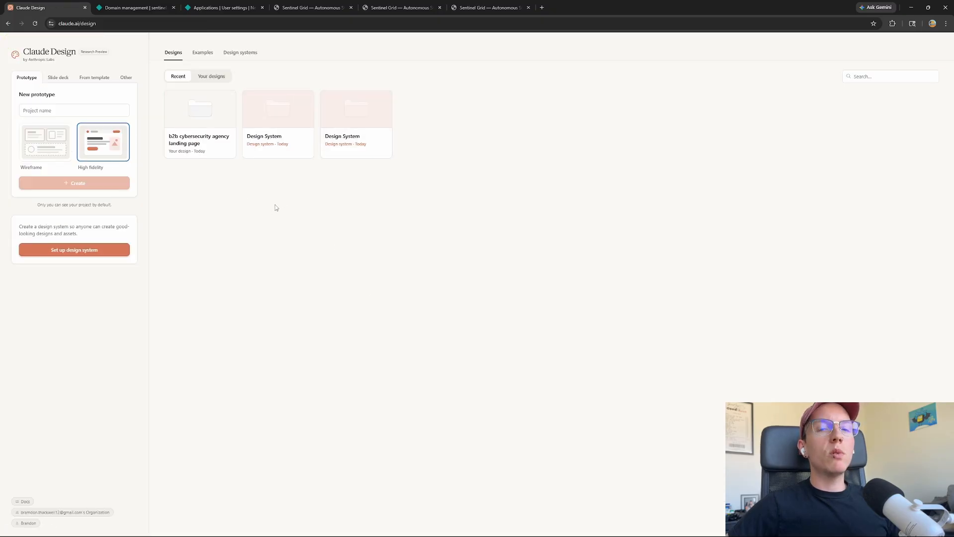
{"action": "left_click", "coordinate": [198, 110]}
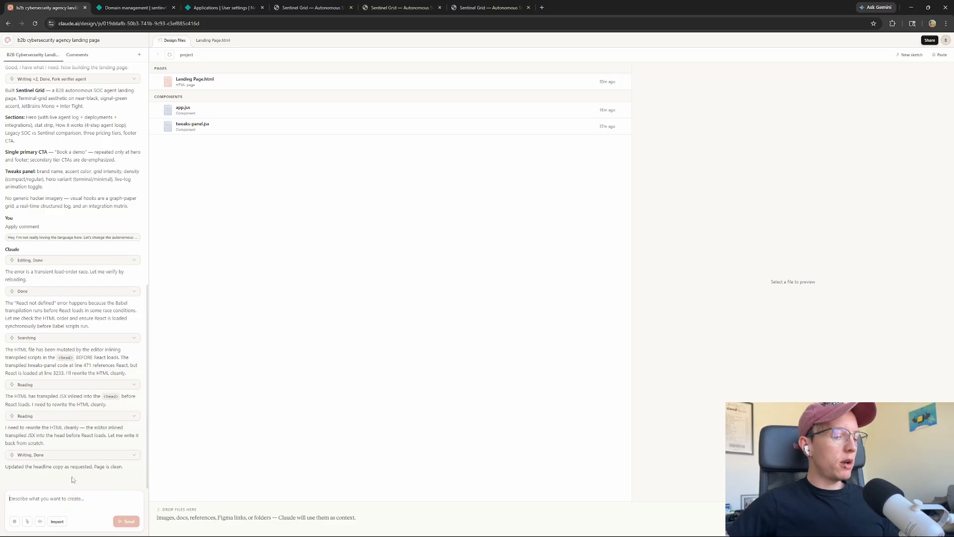
{"action": "key", "text": "ctrl+super+space"}
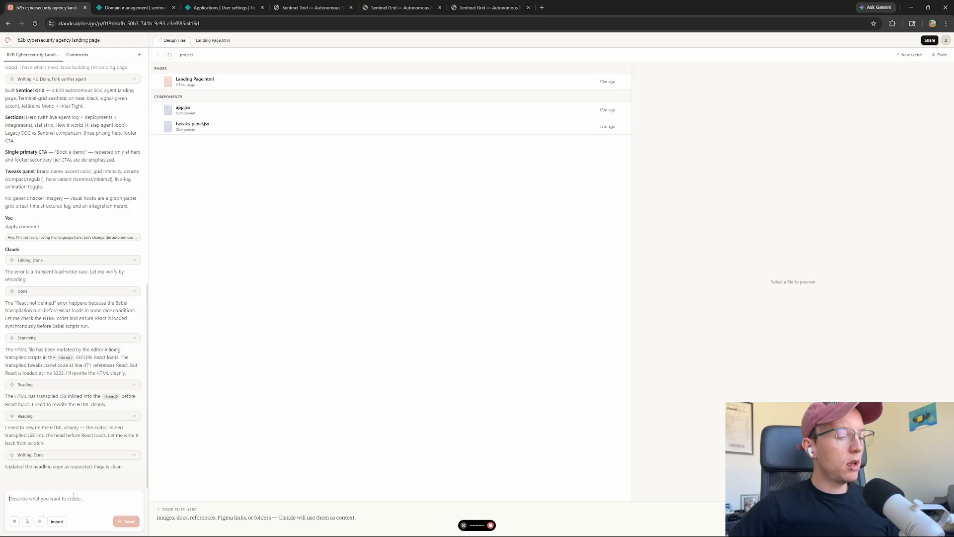
{"action": "type", "text": "Hey Stump here. Hey, now I would like you to create a six-slide pitch deck for the same product using a Siri seed style. Use the same design system as we used before."}
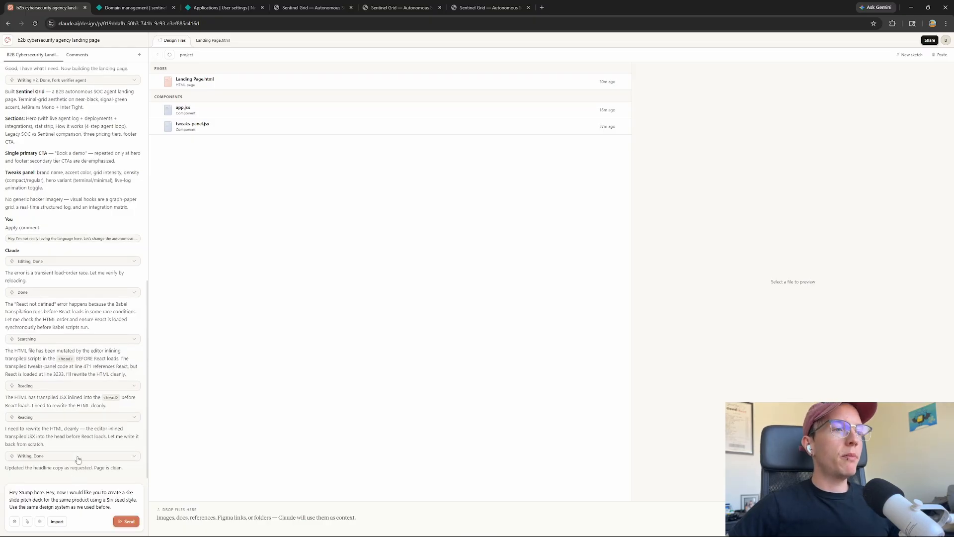
Fix the dictated prompt: remove 'Stump' and the greeting, and change 'Siri' to 'series'
{"action": "double_click", "coordinate": [27, 491]}
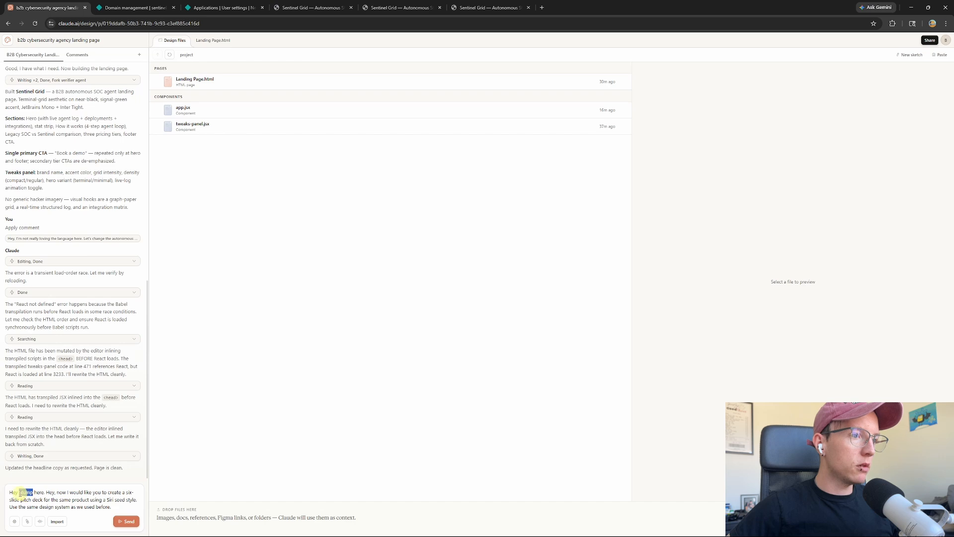
{"action": "key", "text": "BackSpace"}
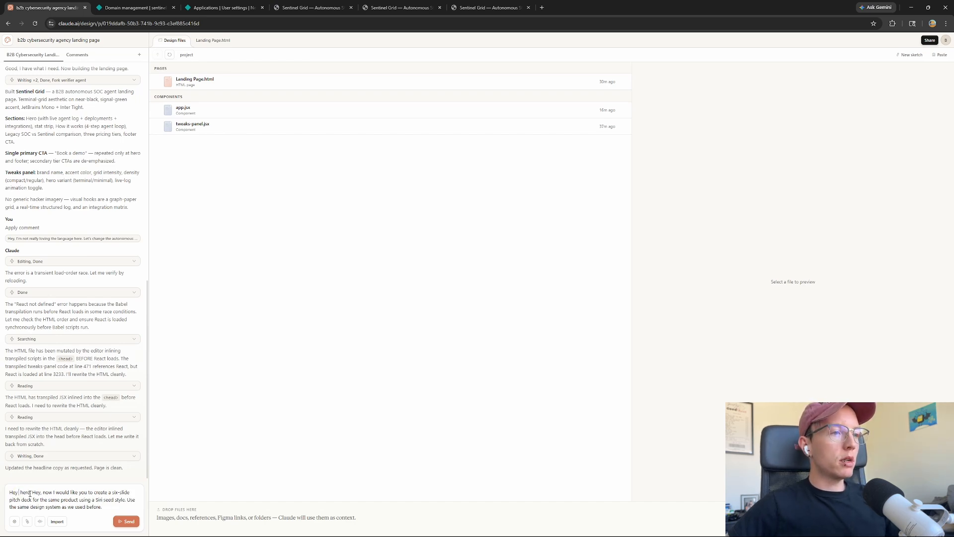
{"action": "left_click_drag", "start_coordinate": [32, 493], "coordinate": [2, 492]}
{"action": "key", "text": "BackSpace"}
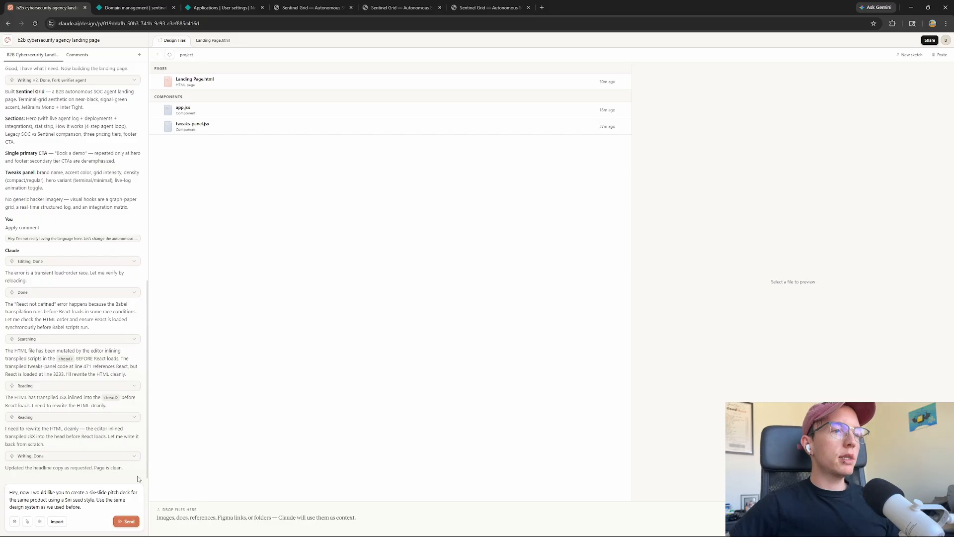
{"action": "left_click", "coordinate": [73, 499]}
{"action": "key", "text": "BackSpace"}
{"action": "key", "text": "BackSpace"}
{"action": "key", "text": "BackSpace"}
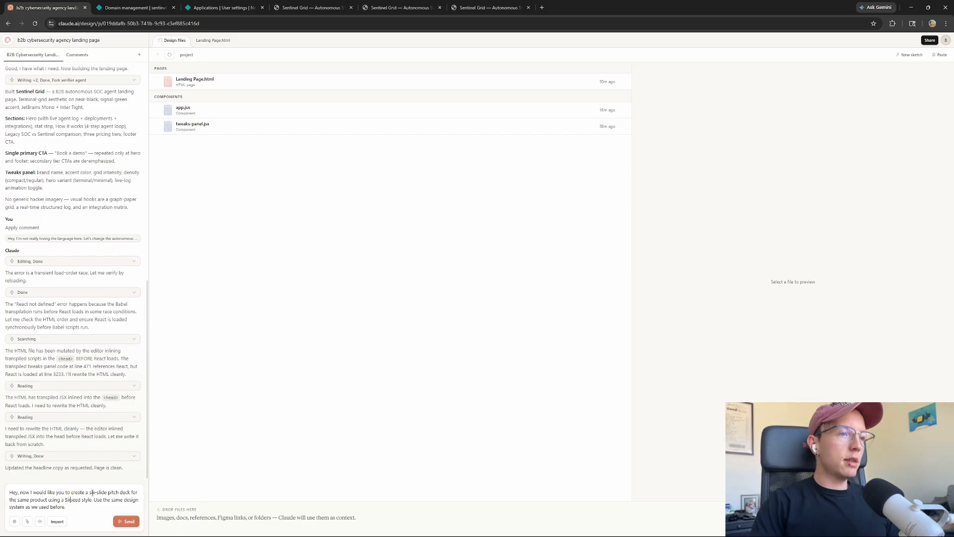
{"action": "key", "text": "BackSpace"}
{"action": "type", "text": "series"}
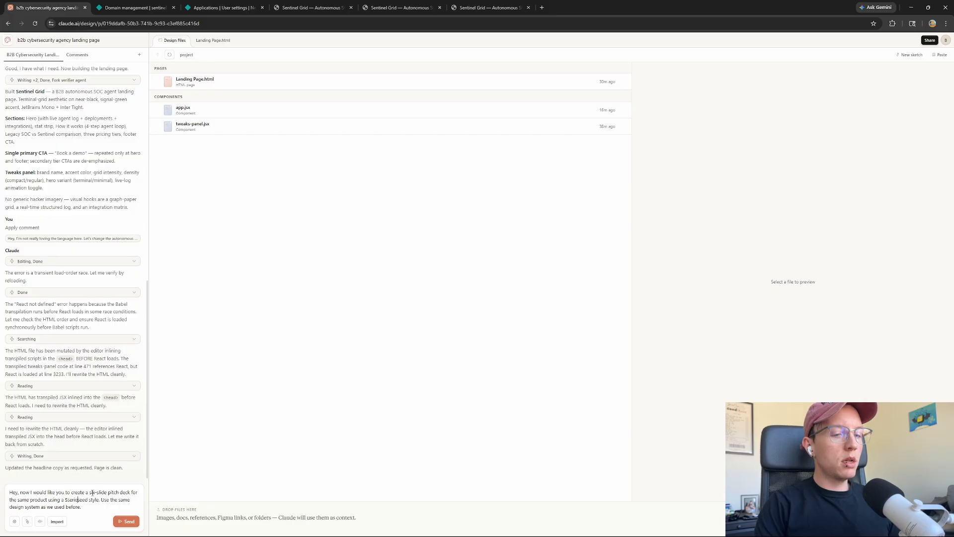
{"action": "key", "text": "BackSpace"}
{"action": "key", "text": "BackSpace"}
{"action": "key", "text": "BackSpace"}
{"action": "key", "text": "BackSpace"}
{"action": "key", "text": "BackSpace"}
{"action": "key", "text": "BackSpace"}
{"action": "key", "text": "BackSpace"}
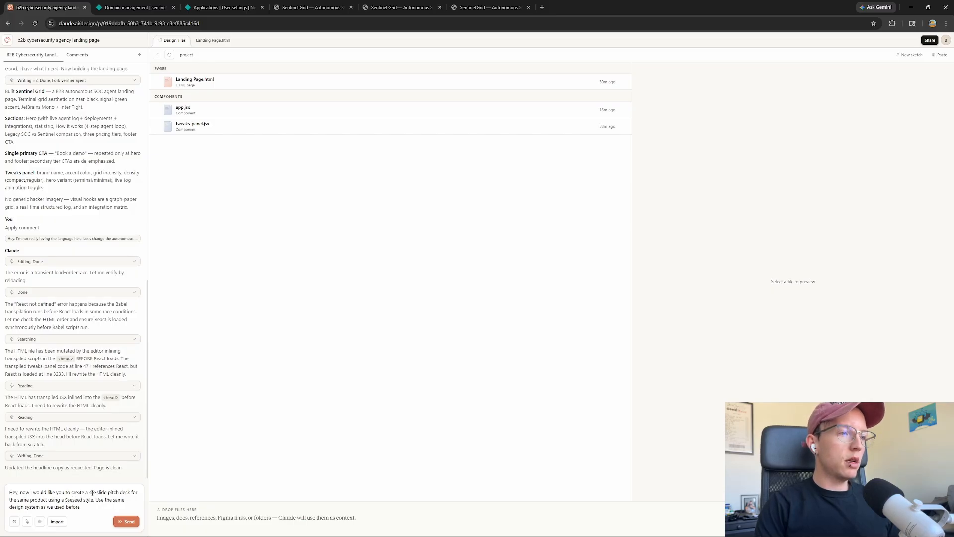
{"action": "type", "text": "eries"}
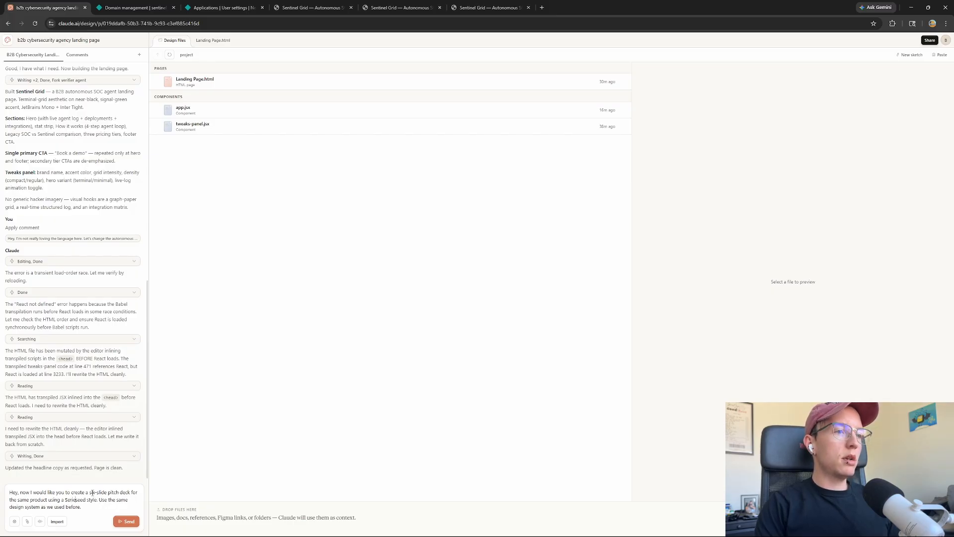
Send the pitch deck request, review Claude's slide plan, and preview deck-stage.js
{"action": "left_click", "coordinate": [125, 521]}
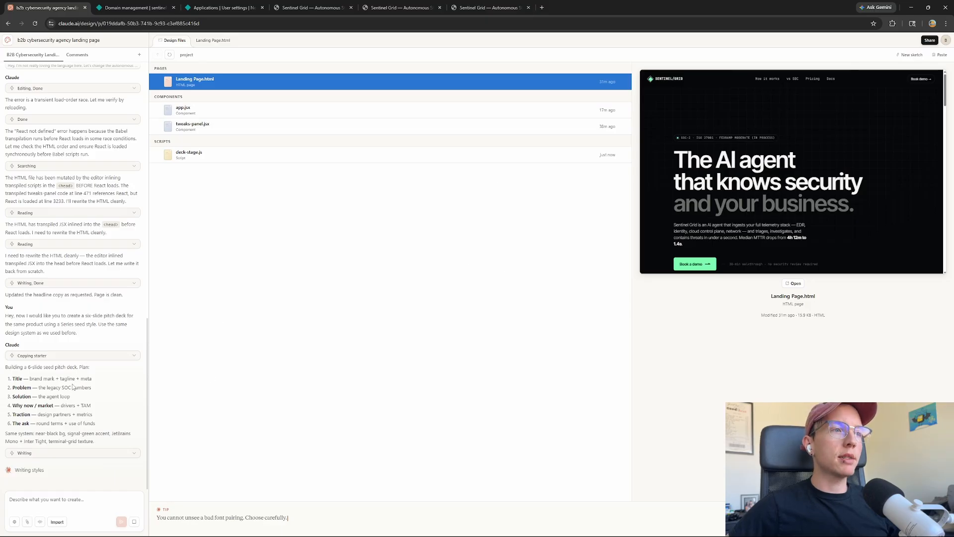
{"action": "left_click_drag", "start_coordinate": [13, 378], "coordinate": [50, 415]}
{"action": "left_click", "coordinate": [52, 397]}
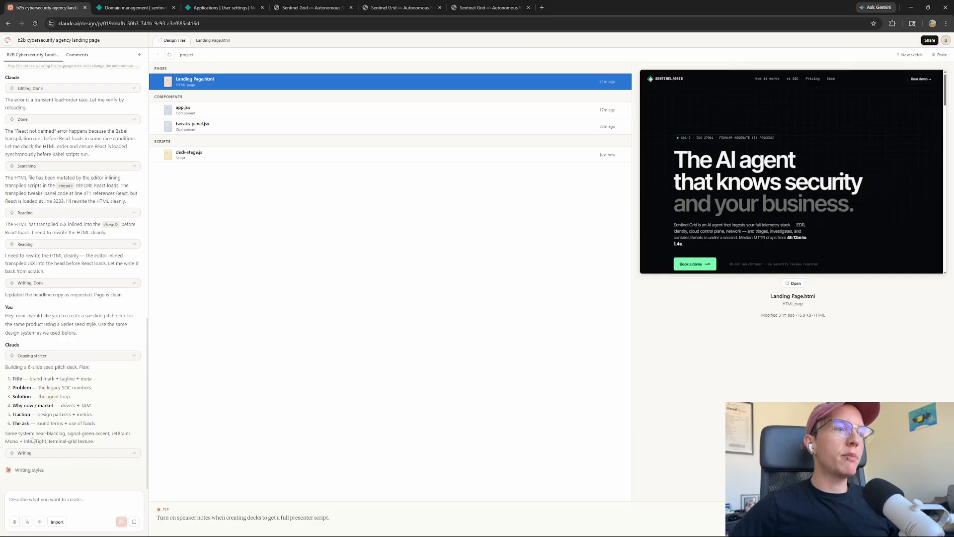
{"action": "left_click_drag", "start_coordinate": [30, 434], "coordinate": [103, 433]}
{"action": "left_click", "coordinate": [99, 434]}
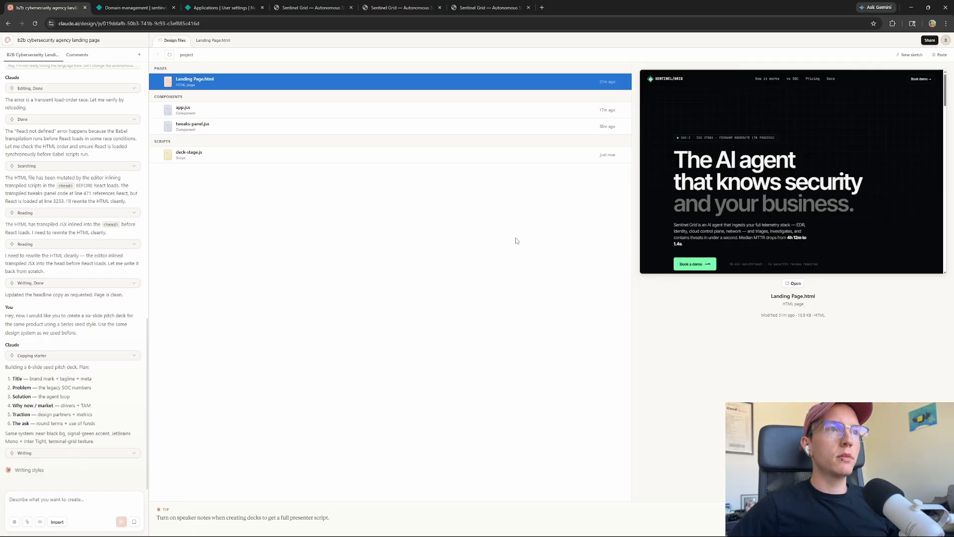
{"action": "left_click", "coordinate": [211, 154]}
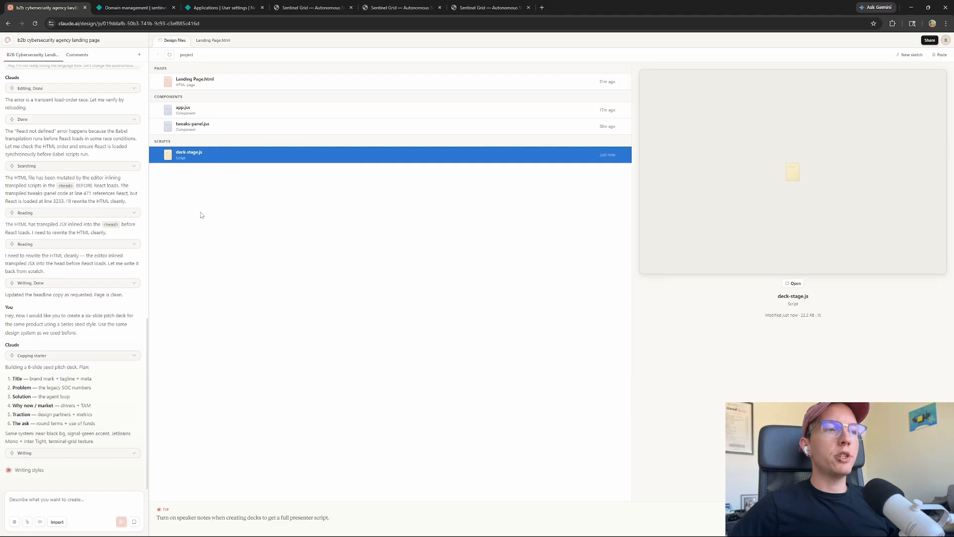
Expand the Writing step and read the revised Cover / Hero to Team / Ask / Close plan
{"action": "left_click", "coordinate": [43, 458]}
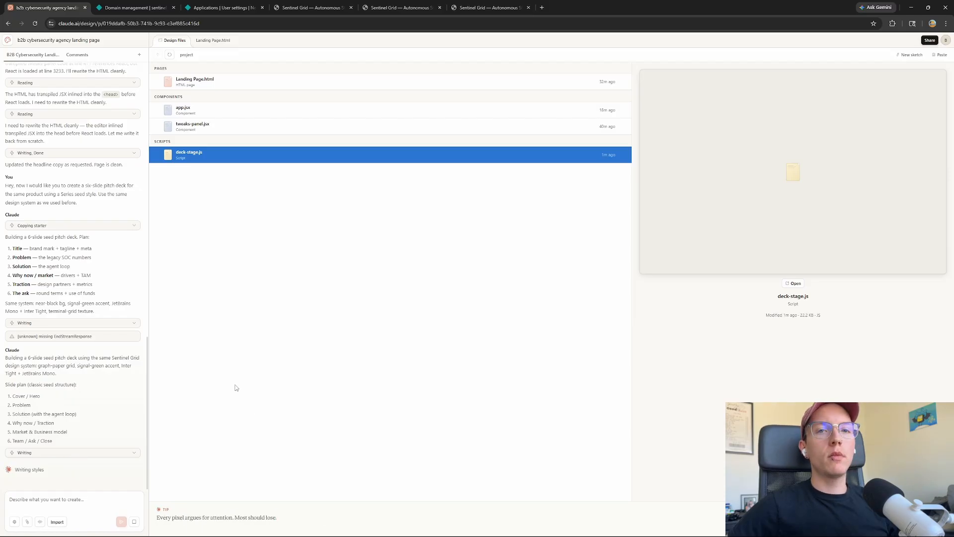
{"action": "left_click_drag", "start_coordinate": [6, 390], "coordinate": [78, 441]}
{"action": "left_click", "coordinate": [63, 402]}
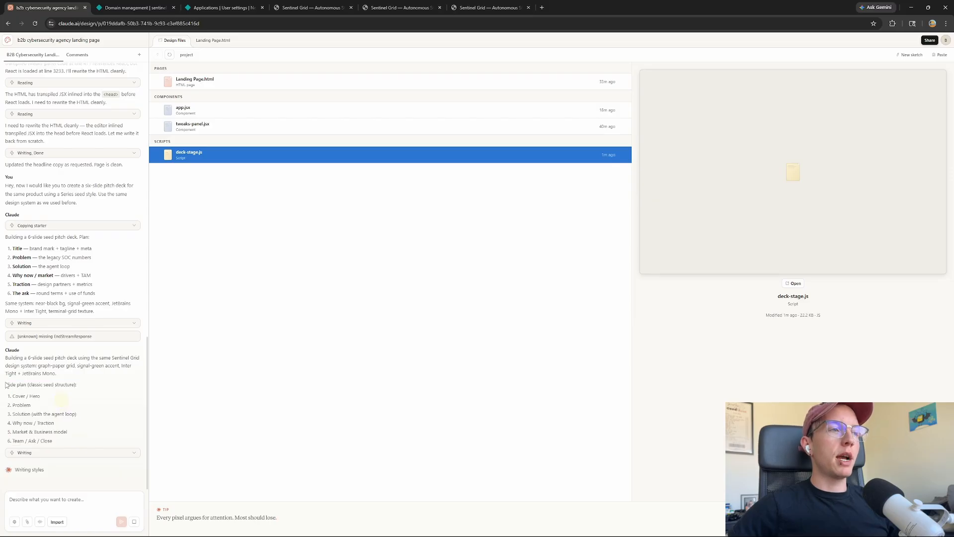
{"action": "left_click_drag", "start_coordinate": [6, 384], "coordinate": [77, 413]}
{"action": "left_click", "coordinate": [77, 413]}
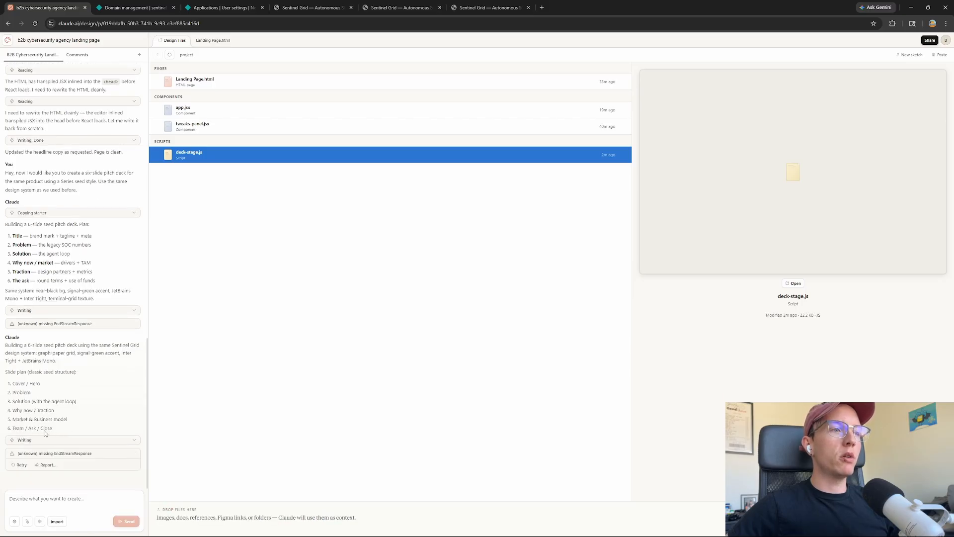
Retry the failed generation, collapse the Writing step, and follow progress until Pitch Deck.html finishes
{"action": "left_click", "coordinate": [22, 465]}
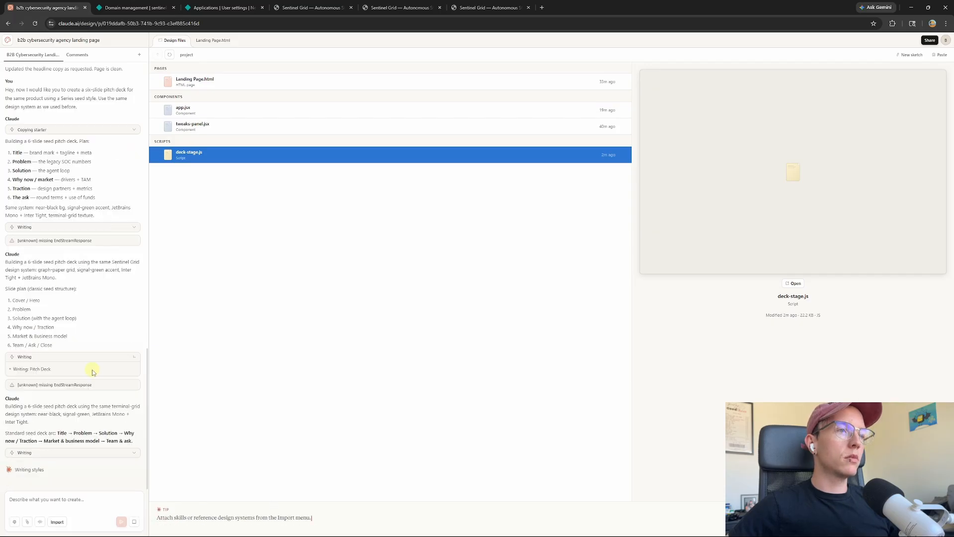
{"action": "left_click", "coordinate": [90, 357]}
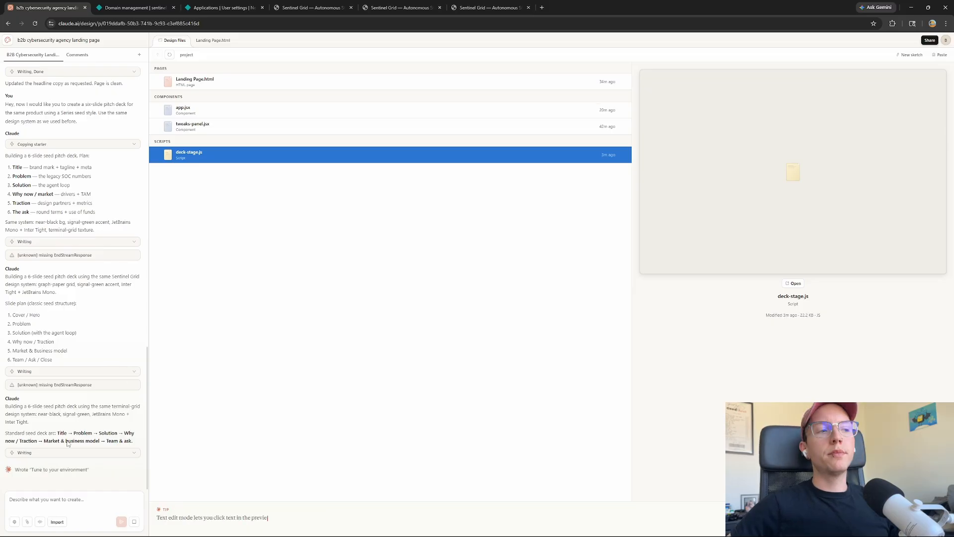
{"action": "left_click_drag", "start_coordinate": [15, 471], "coordinate": [76, 476]}
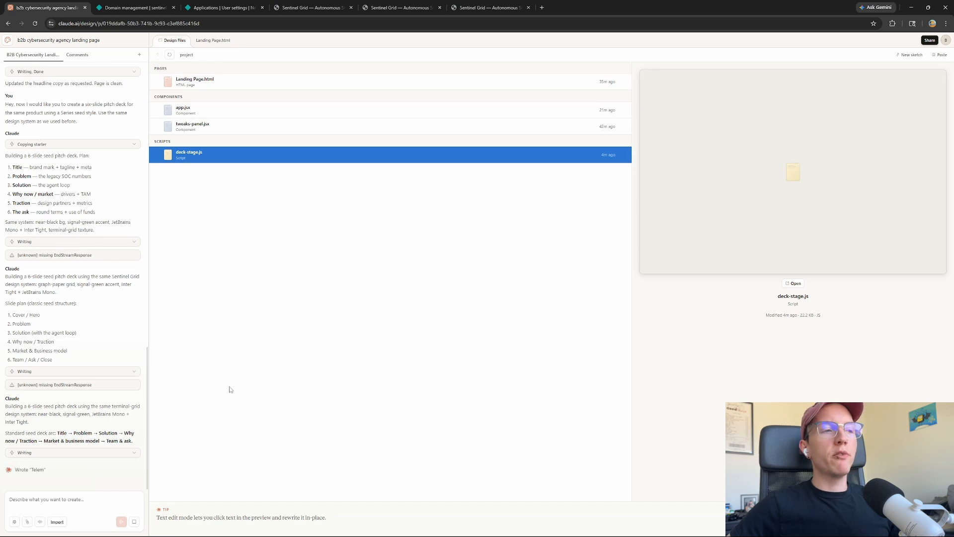
{"action": "triple_click", "coordinate": [56, 475]}
{"action": "left_click", "coordinate": [70, 475]}
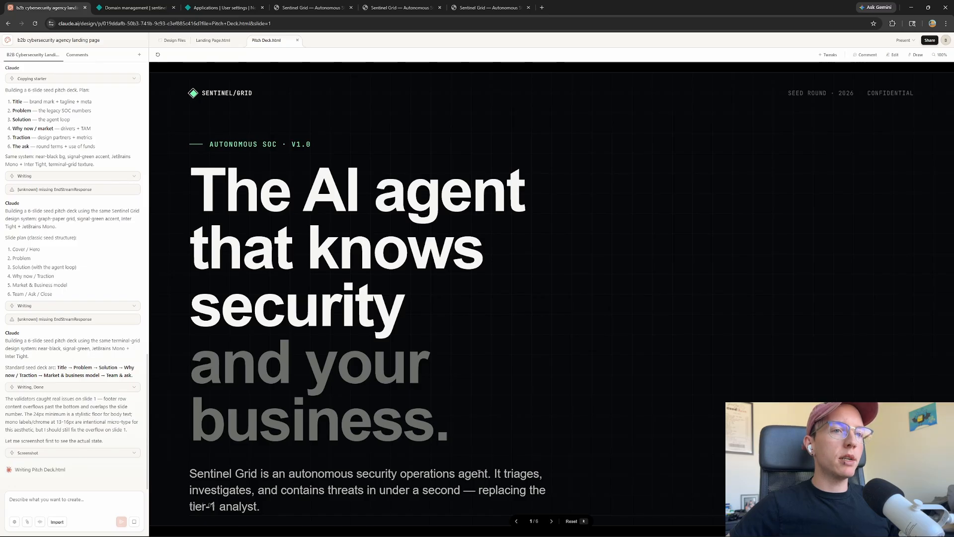
Step through slides 2–5, checking the TAM/SAM/SOM figures and pricing and payback details
{"action": "left_click", "coordinate": [550, 521]}
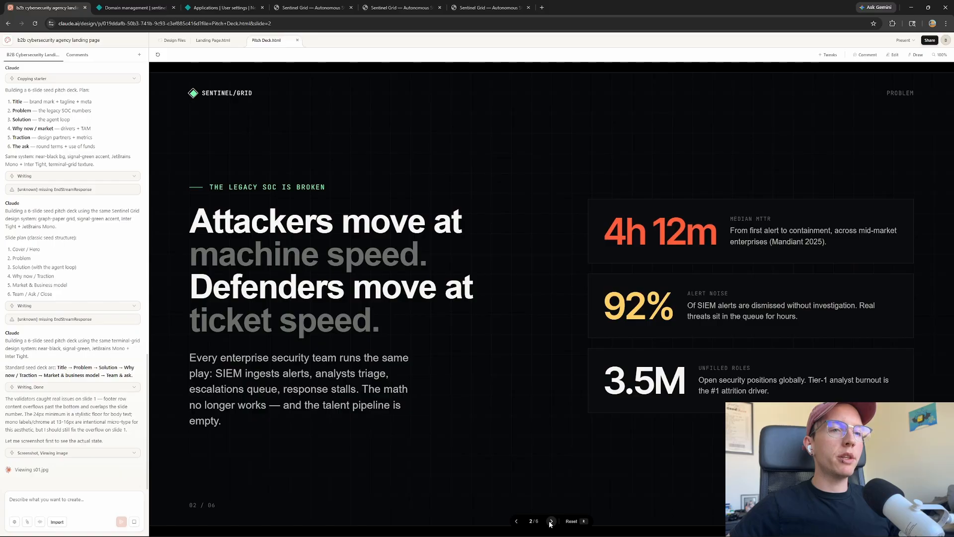
{"action": "left_click", "coordinate": [551, 521]}
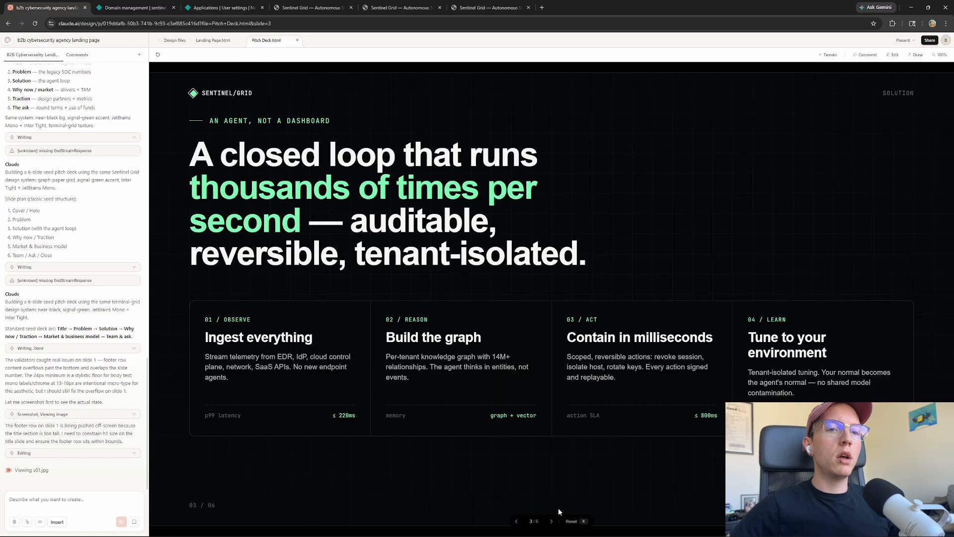
{"action": "left_click", "coordinate": [554, 521]}
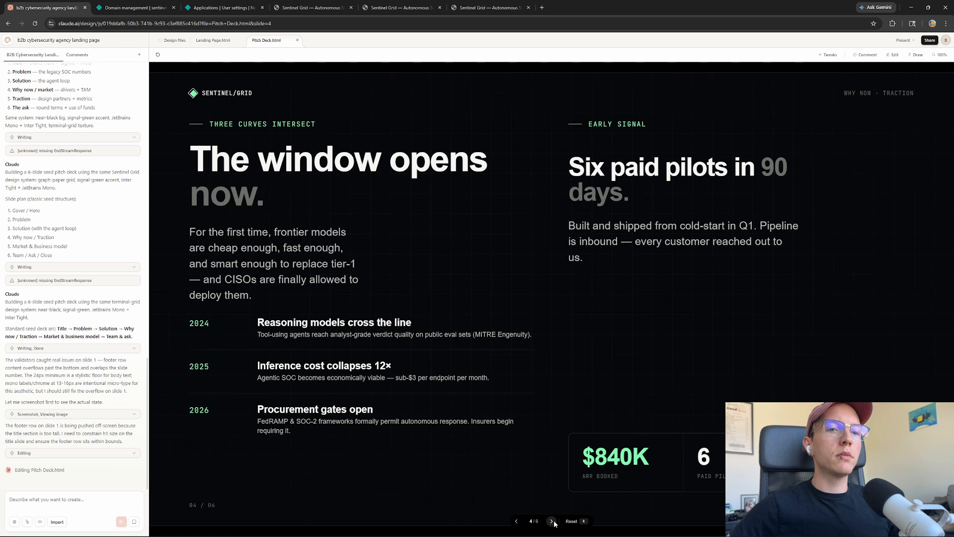
{"action": "left_click", "coordinate": [552, 521]}
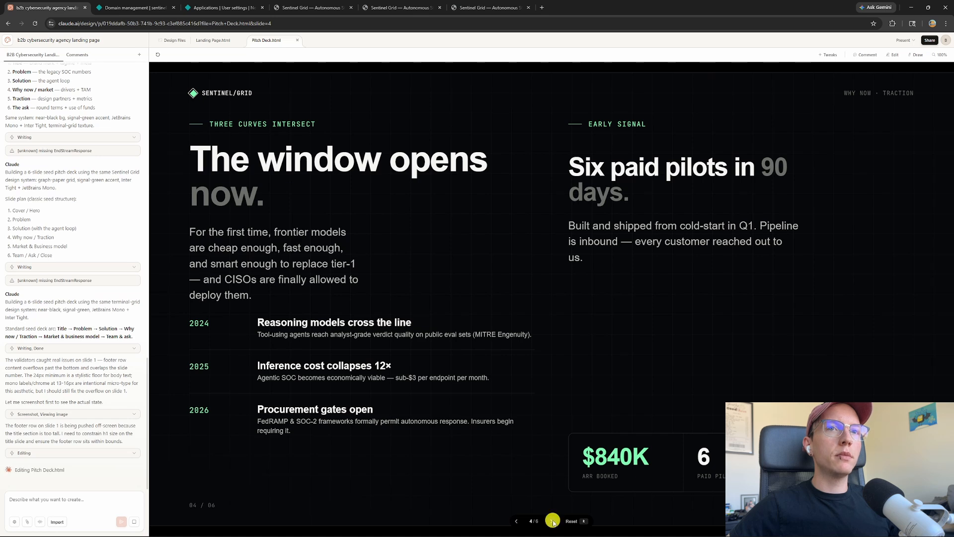
{"action": "left_click_drag", "start_coordinate": [440, 300], "coordinate": [496, 451]}
{"action": "left_click", "coordinate": [532, 440]}
{"action": "left_click_drag", "start_coordinate": [582, 260], "coordinate": [890, 408]}
{"action": "left_click", "coordinate": [892, 417]}
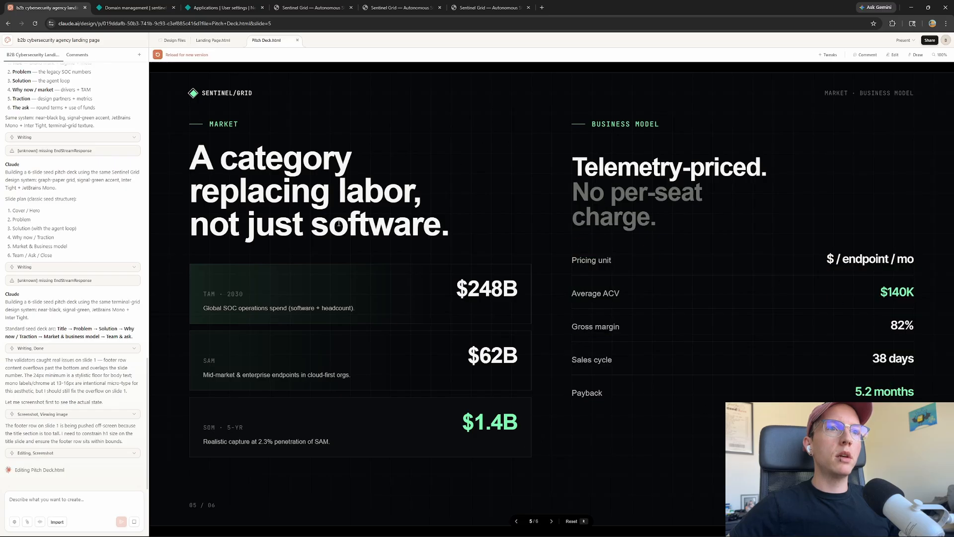
Review the Team / The Ask slide's founders and $6.0M raise, then go back to slide 4
{"action": "left_click", "coordinate": [552, 520]}
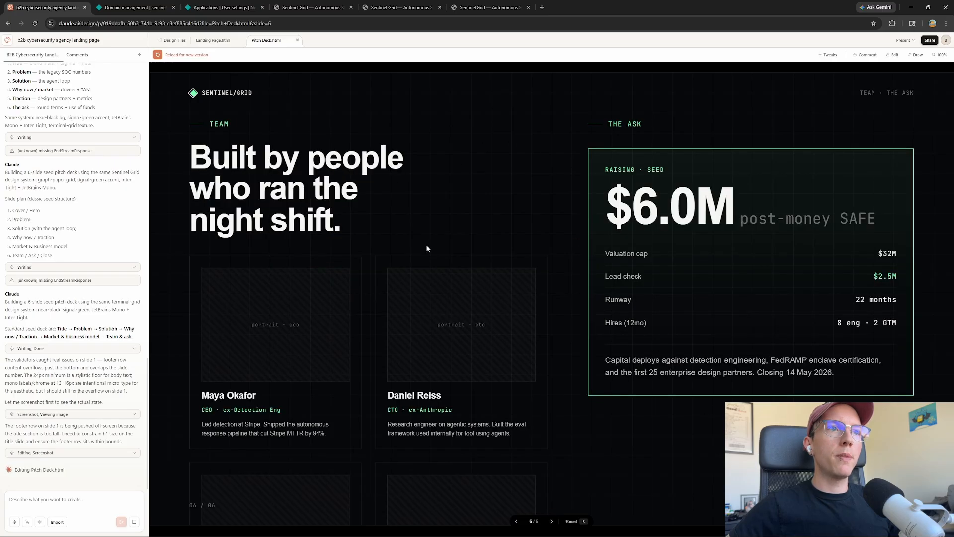
{"action": "left_click_drag", "start_coordinate": [162, 138], "coordinate": [411, 239]}
{"action": "left_click", "coordinate": [405, 236]}
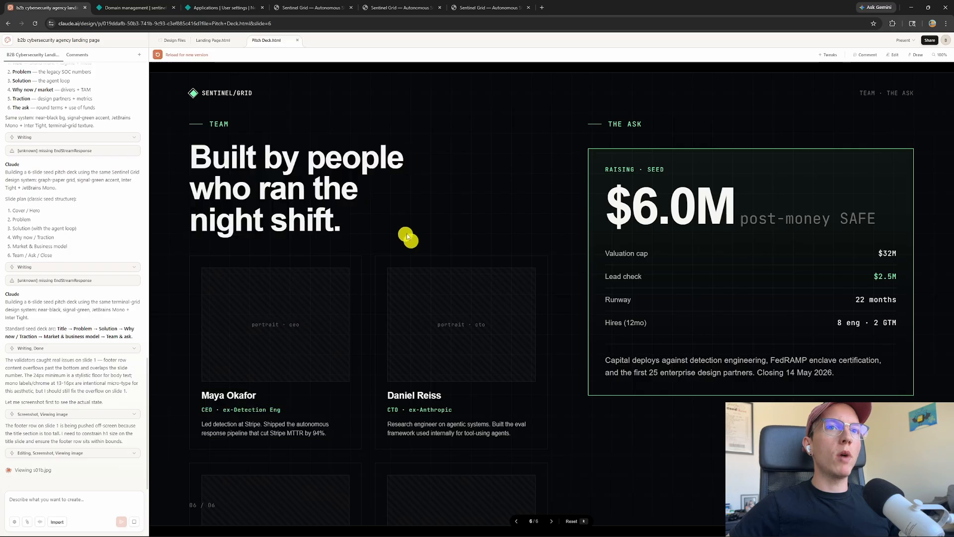
{"action": "left_click_drag", "start_coordinate": [609, 208], "coordinate": [855, 219]}
{"action": "left_click", "coordinate": [853, 220]}
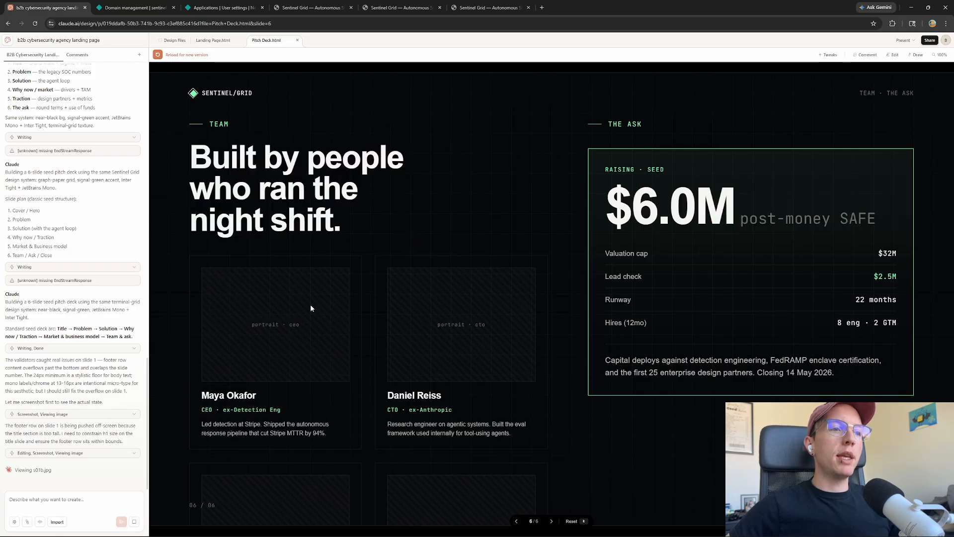
{"action": "left_click", "coordinate": [519, 522]}
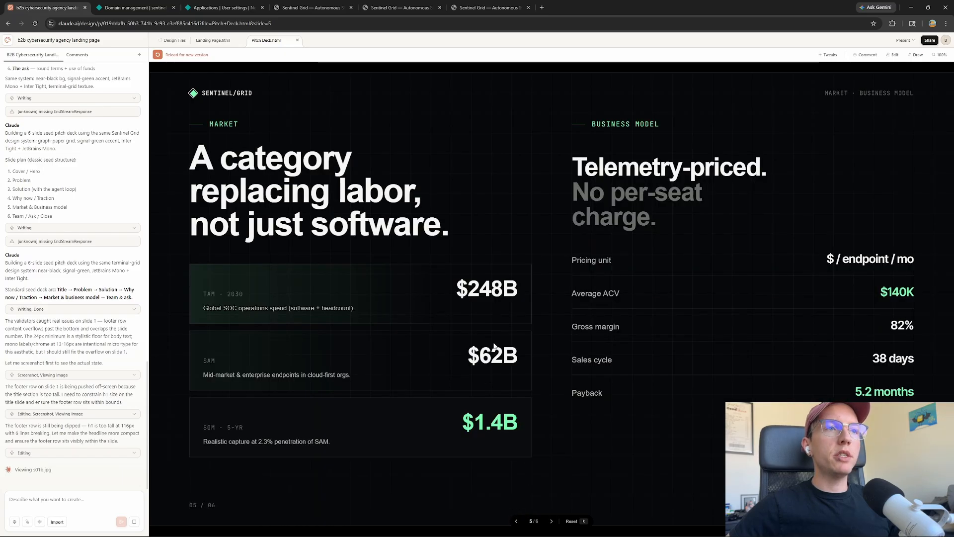
{"action": "left_click", "coordinate": [516, 521]}
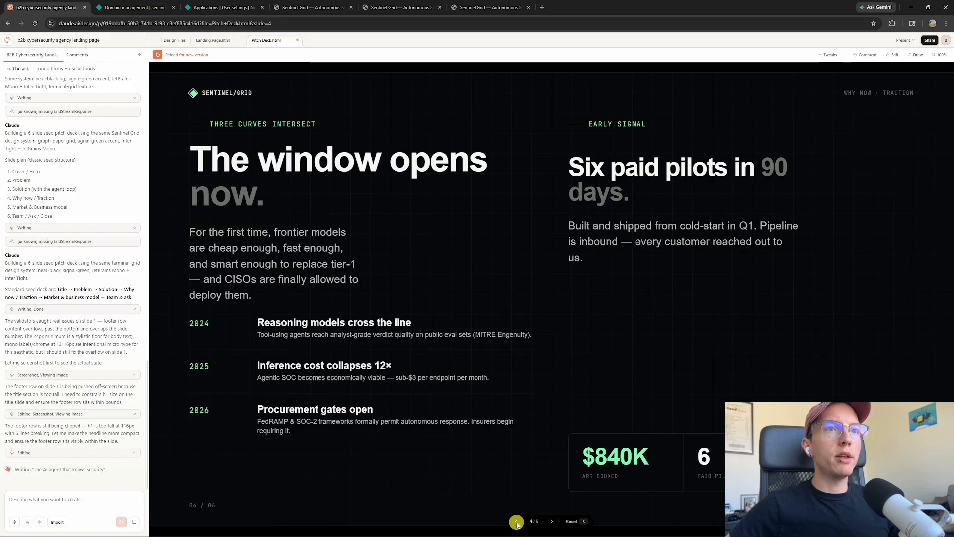
In Edit mode, delete 'now' from the slide 4 headline 'The window opens now.'
{"action": "left_click", "coordinate": [892, 55]}
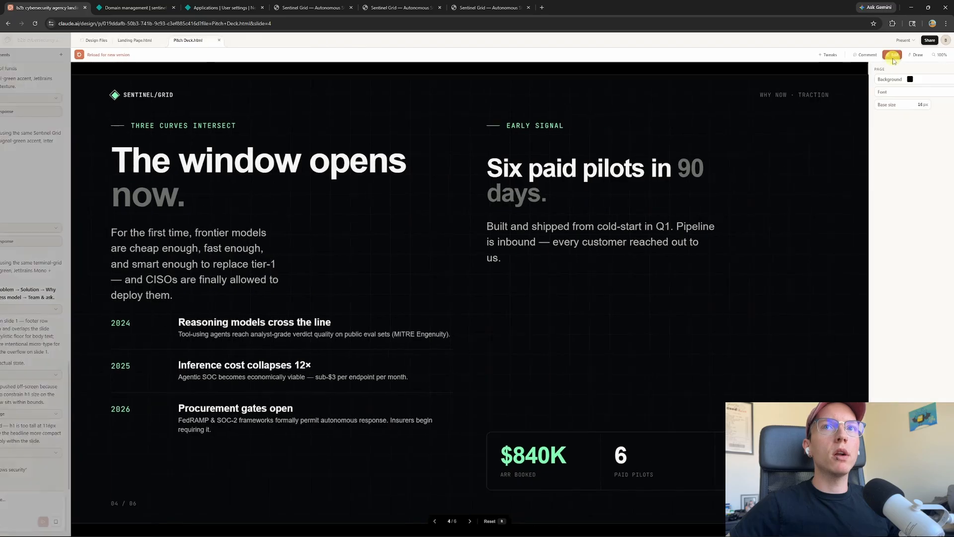
{"action": "left_click", "coordinate": [280, 167]}
{"action": "left_click", "coordinate": [317, 166]}
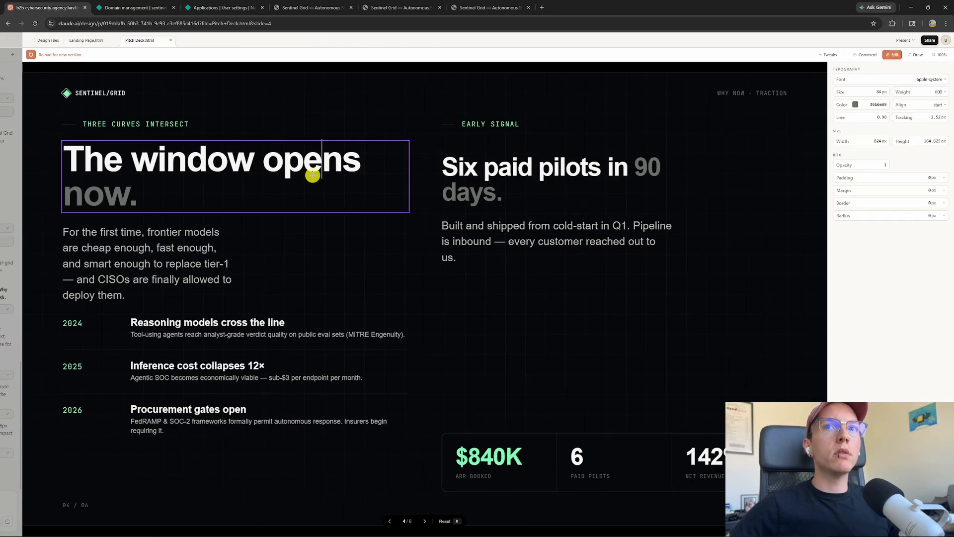
{"action": "left_click", "coordinate": [137, 189]}
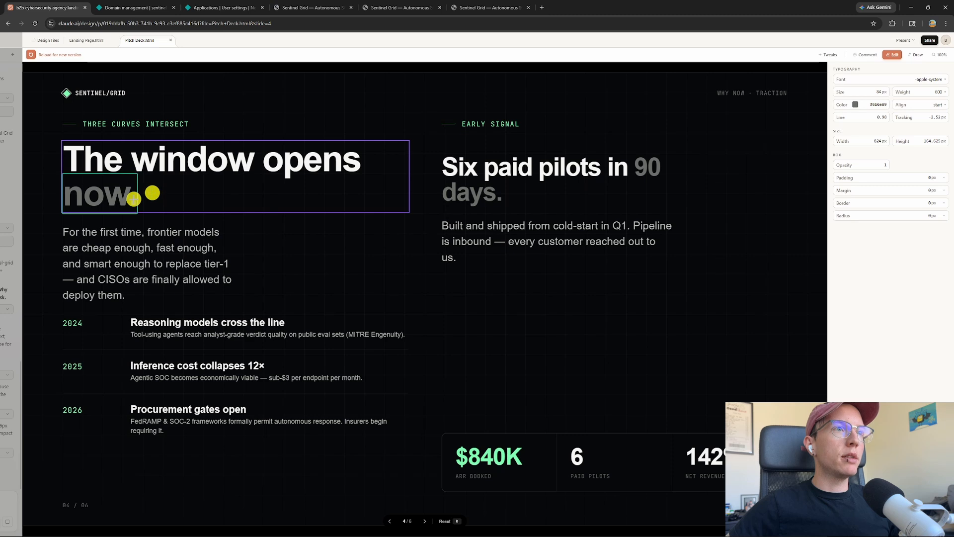
{"action": "left_click", "coordinate": [129, 197]}
{"action": "key", "text": "BackSpace"}
{"action": "key", "text": "BackSpace"}
{"action": "key", "text": "BackSpace"}
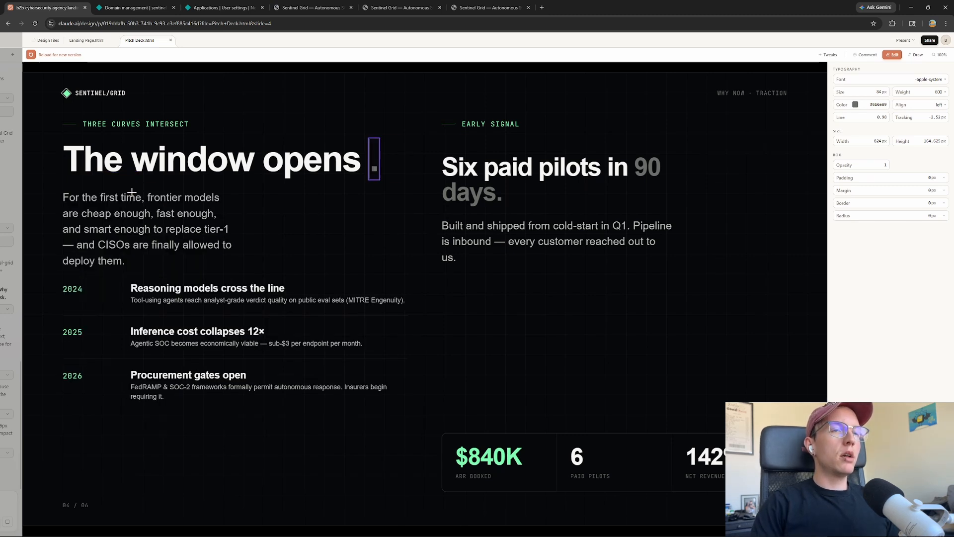
{"action": "left_click", "coordinate": [369, 161]}
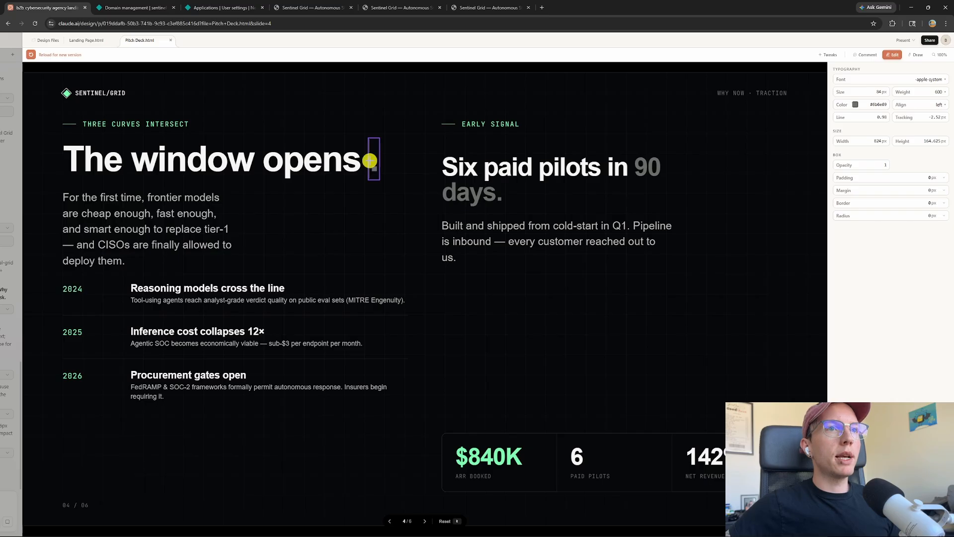
{"action": "left_click", "coordinate": [369, 160]}
{"action": "left_click", "coordinate": [402, 244]}
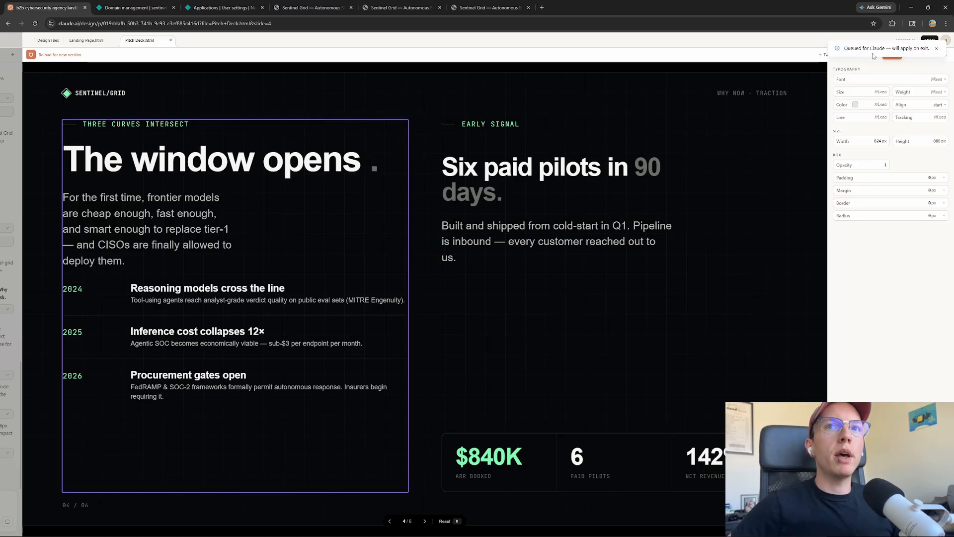
{"action": "left_click", "coordinate": [935, 49]}
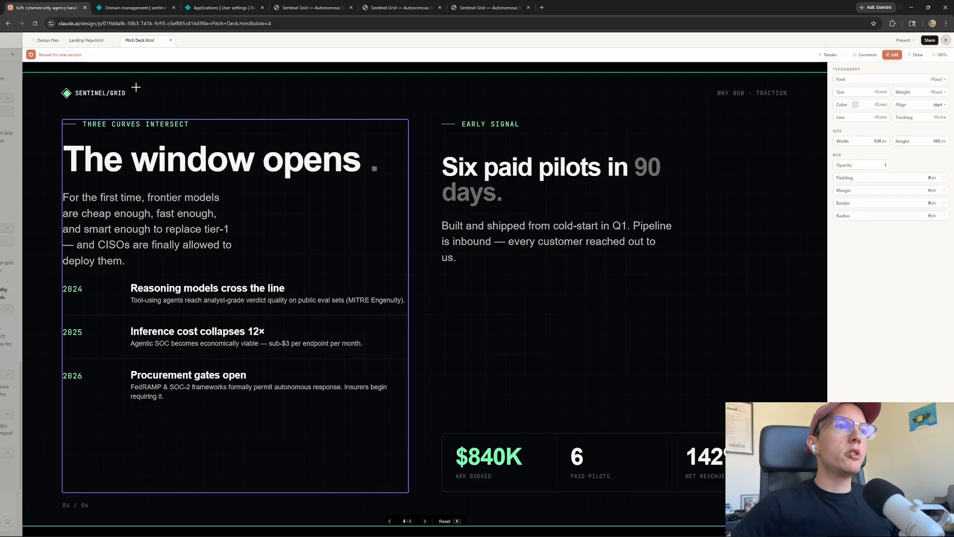
Load the new deck version, confirm the one-line headline, and advance to slide 6, Team / The Ask
{"action": "left_click", "coordinate": [29, 56]}
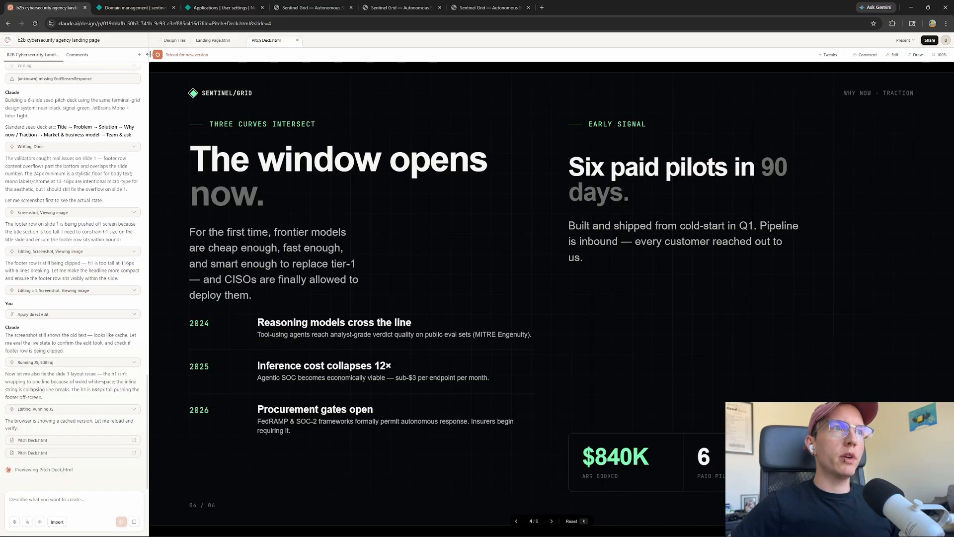
{"action": "left_click", "coordinate": [158, 54]}
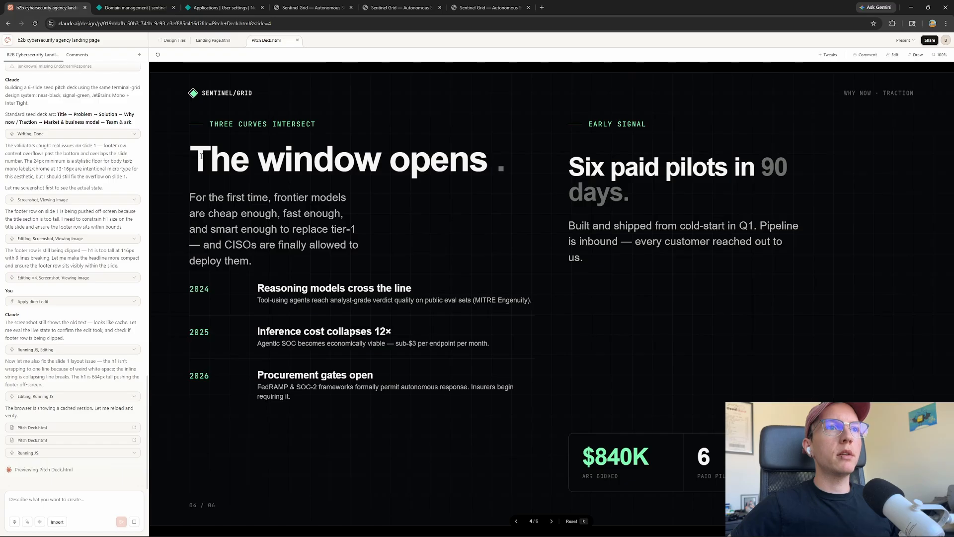
{"action": "left_click_drag", "start_coordinate": [201, 156], "coordinate": [508, 161]}
{"action": "left_click", "coordinate": [519, 231]}
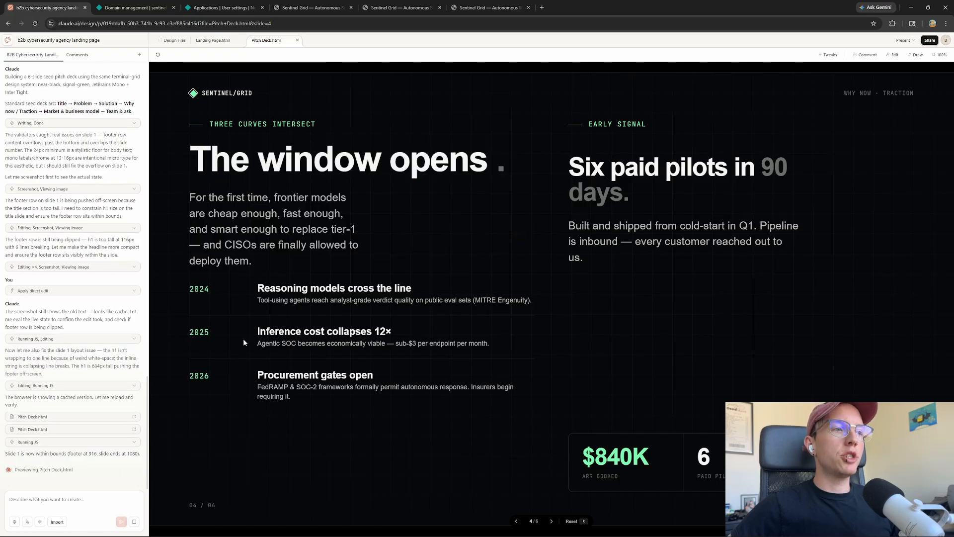
{"action": "left_click", "coordinate": [551, 520]}
{"action": "left_click", "coordinate": [551, 521]}
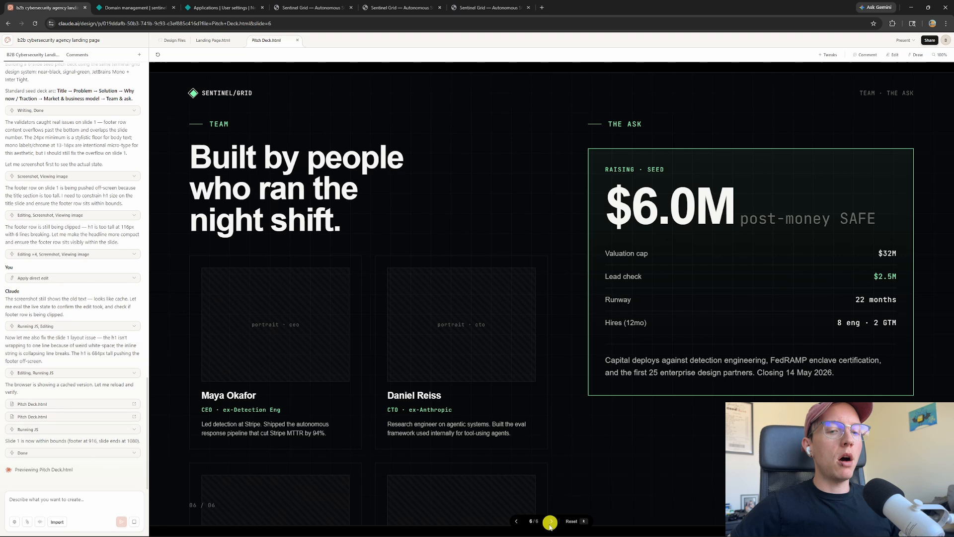
Step back through the deck to the title slide and bring up the Share options
{"action": "left_click", "coordinate": [516, 521]}
{"action": "left_click", "coordinate": [516, 521]}
{"action": "left_click", "coordinate": [516, 520]}
{"action": "left_click", "coordinate": [516, 521]}
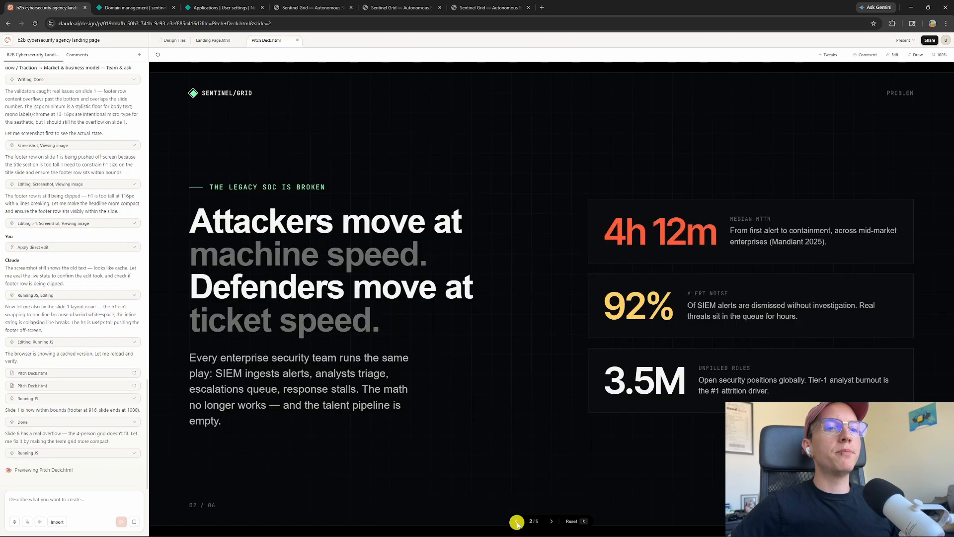
{"action": "left_click", "coordinate": [516, 520]}
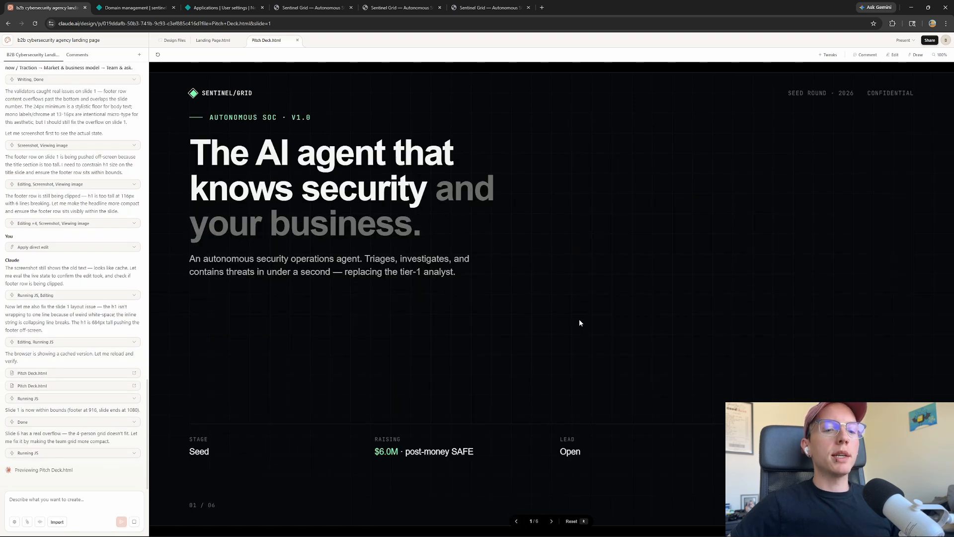
{"action": "left_click", "coordinate": [929, 41]}
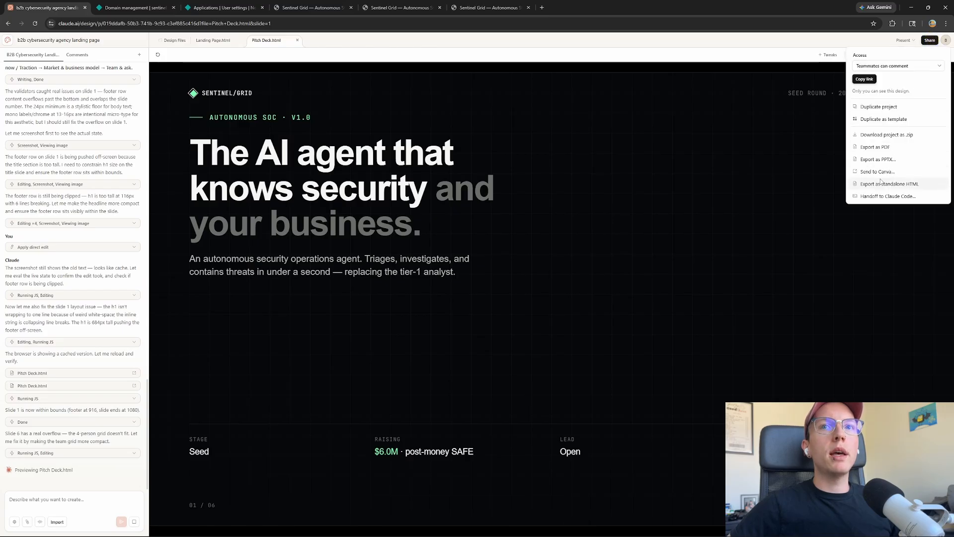
Export the pitch deck as a PDF, then dismiss the print dialog without saving
{"action": "left_click", "coordinate": [875, 147]}
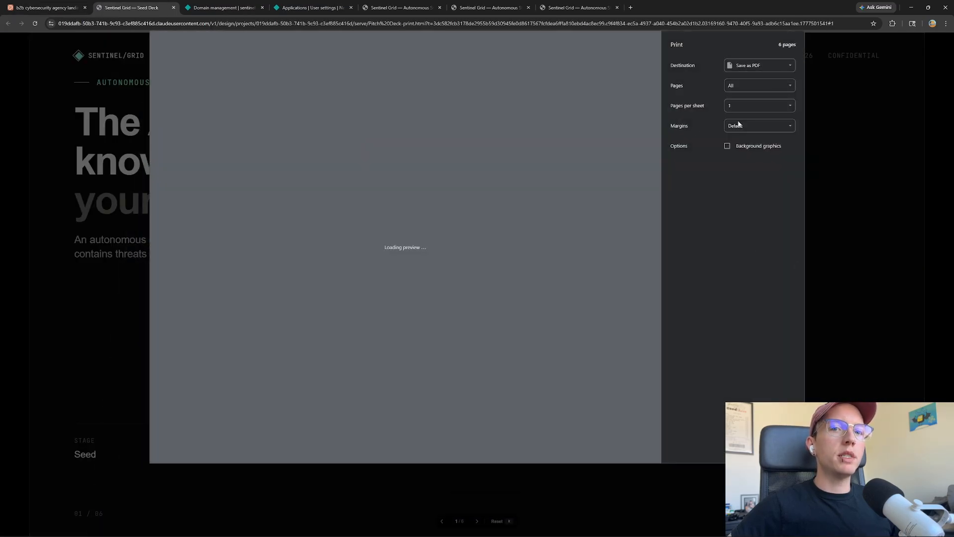
{"action": "scroll", "coordinate": [564, 238], "scroll_direction": "down", "scroll_amount": 7}
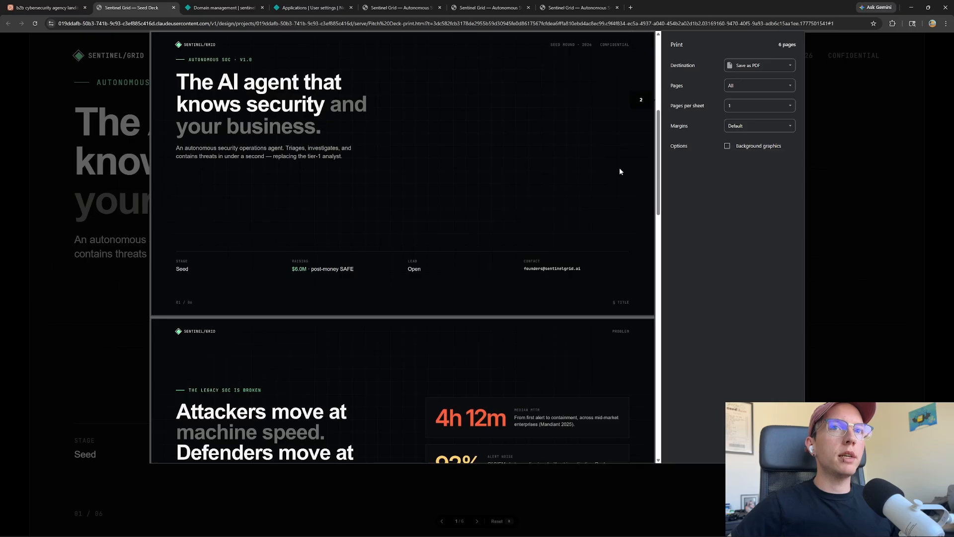
{"action": "left_click_drag", "start_coordinate": [658, 151], "coordinate": [661, 194]}
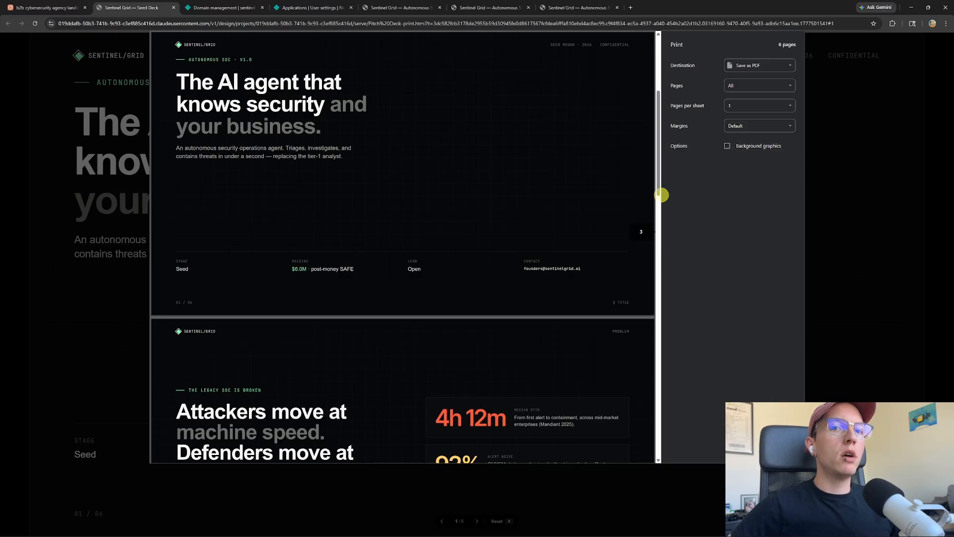
{"action": "key", "text": "Escape"}
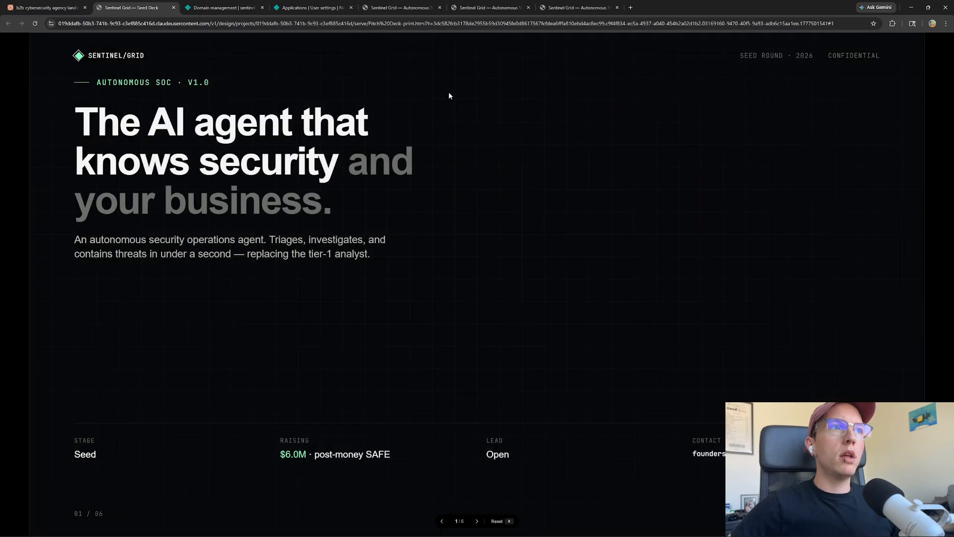
Advance through the PDF view's slides from Problem to Team / The Ask
{"action": "left_click", "coordinate": [478, 521]}
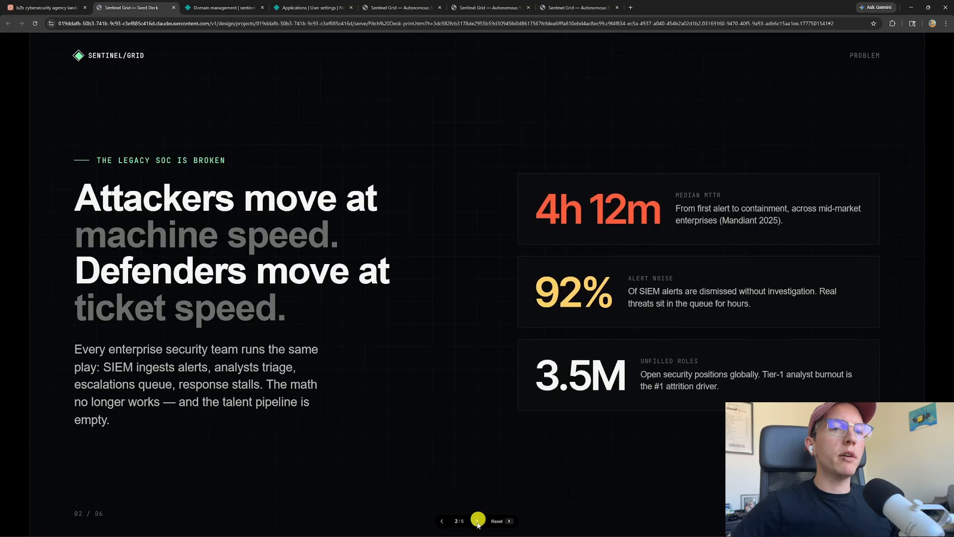
{"action": "left_click", "coordinate": [477, 522]}
{"action": "left_click", "coordinate": [478, 521]}
{"action": "left_click", "coordinate": [478, 522]}
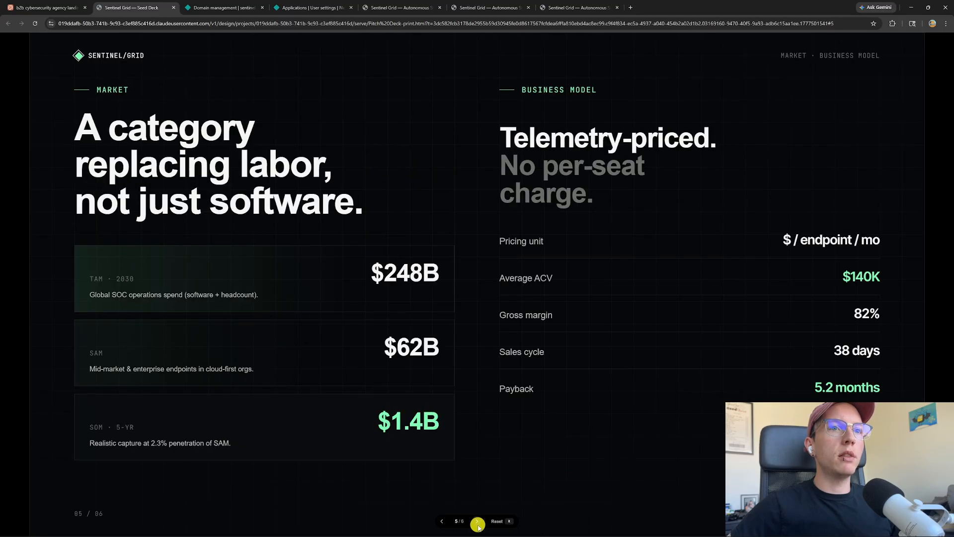
{"action": "left_click", "coordinate": [477, 522]}
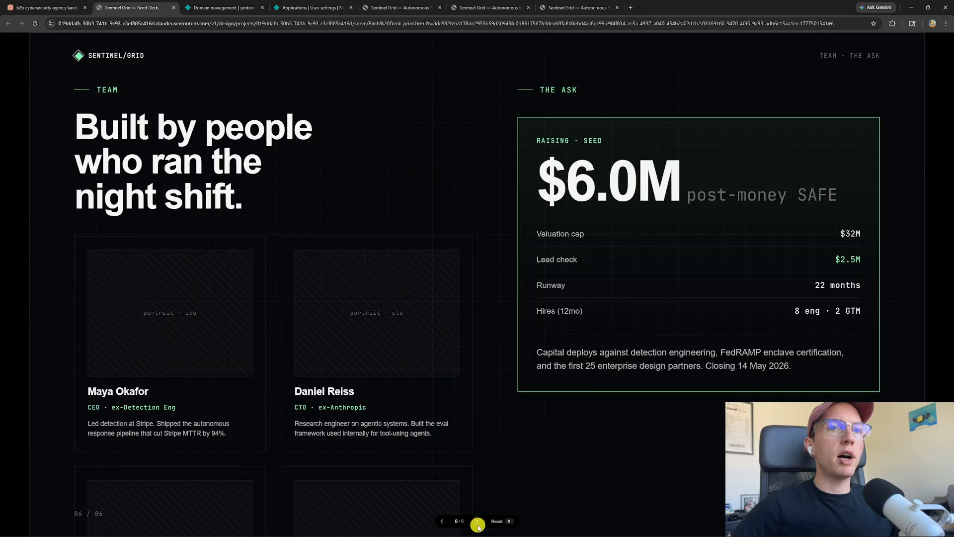
Page back to the title slide, then return to the deck editor tab
{"action": "left_click", "coordinate": [442, 522]}
{"action": "left_click", "coordinate": [442, 522]}
{"action": "left_click", "coordinate": [442, 521]}
{"action": "left_click", "coordinate": [441, 521]}
{"action": "left_click", "coordinate": [442, 521]}
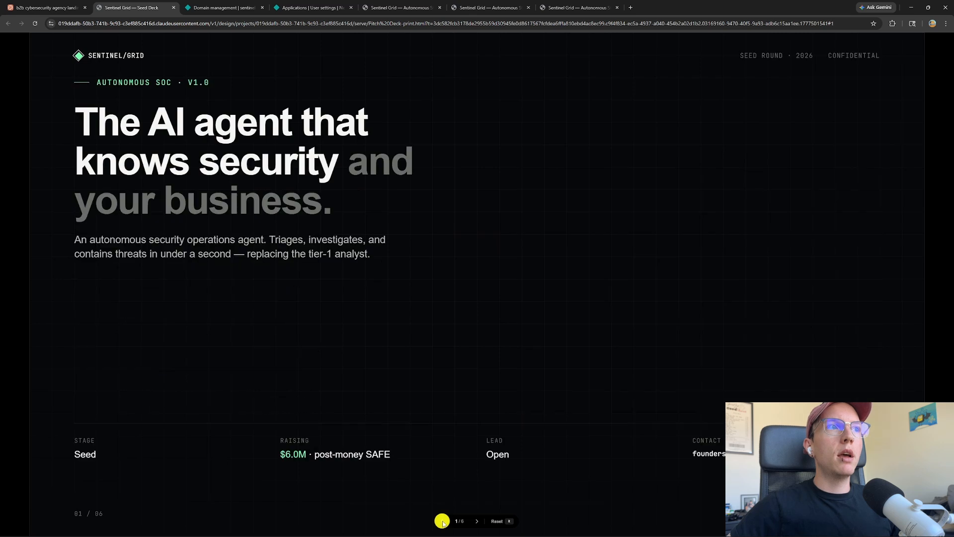
{"action": "left_click", "coordinate": [38, 6]}
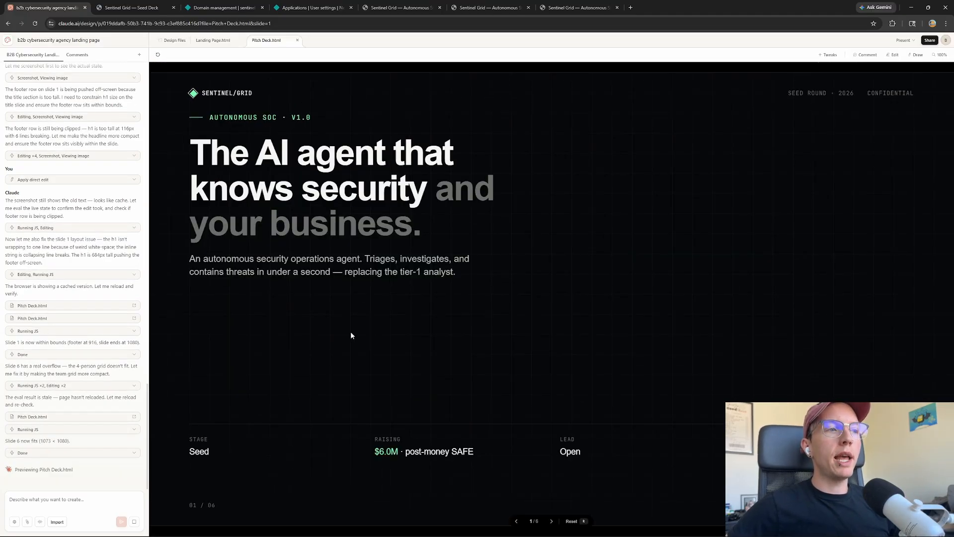
Use the Claude Design logo to return to the home page of recent designs
{"action": "left_click", "coordinate": [8, 39]}
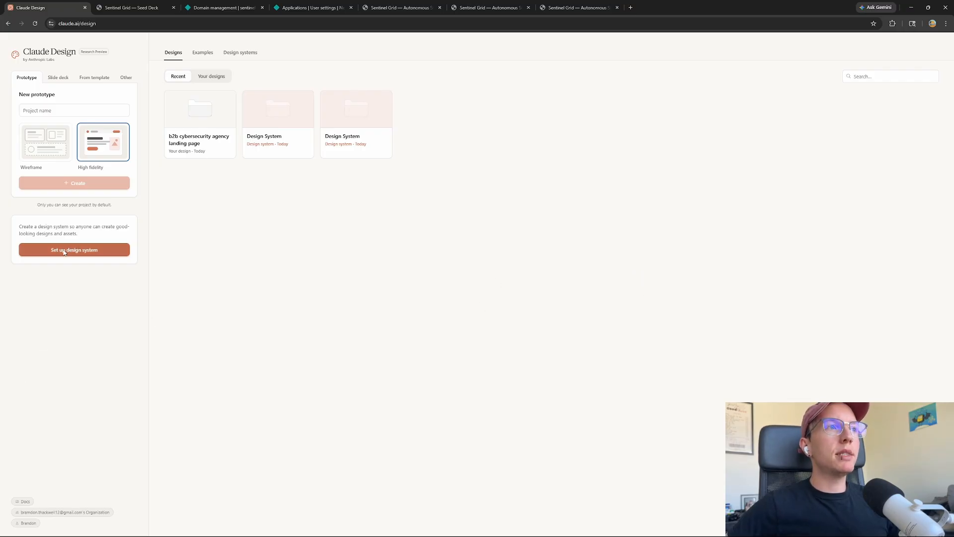
Compare the Prototype, Slide deck, Template and Other options, ending on the blank New project form
{"action": "left_click", "coordinate": [43, 144]}
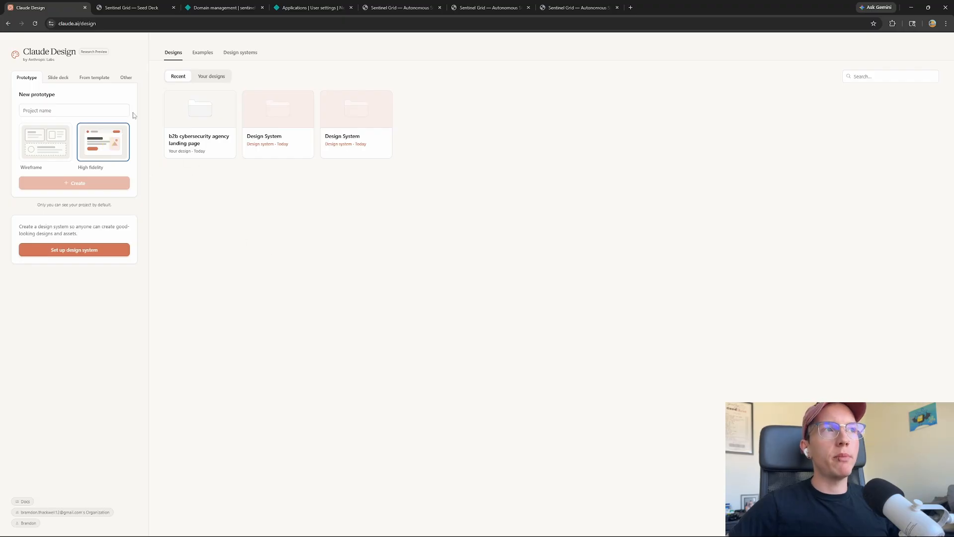
{"action": "left_click", "coordinate": [62, 78]}
{"action": "left_click", "coordinate": [96, 77]}
{"action": "left_click", "coordinate": [128, 78]}
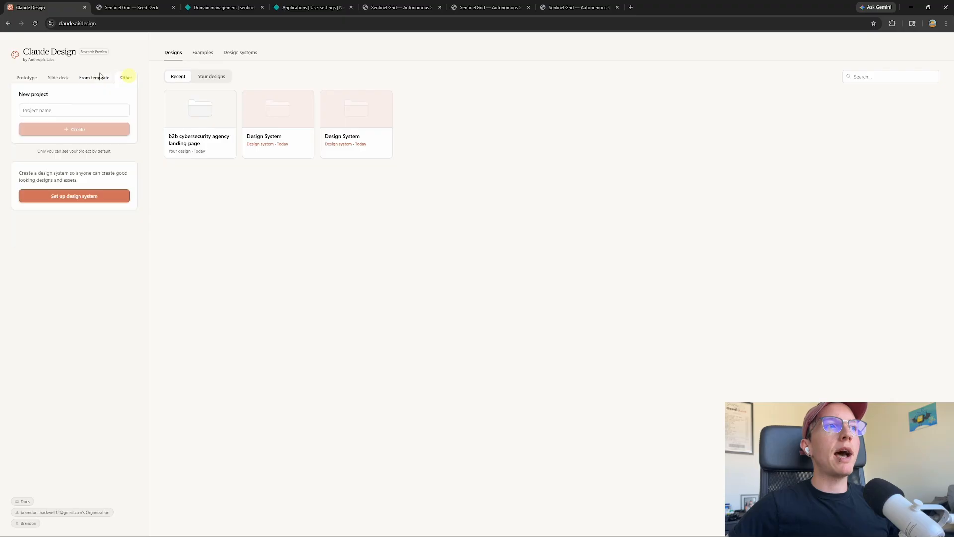
{"action": "left_click", "coordinate": [90, 79]}
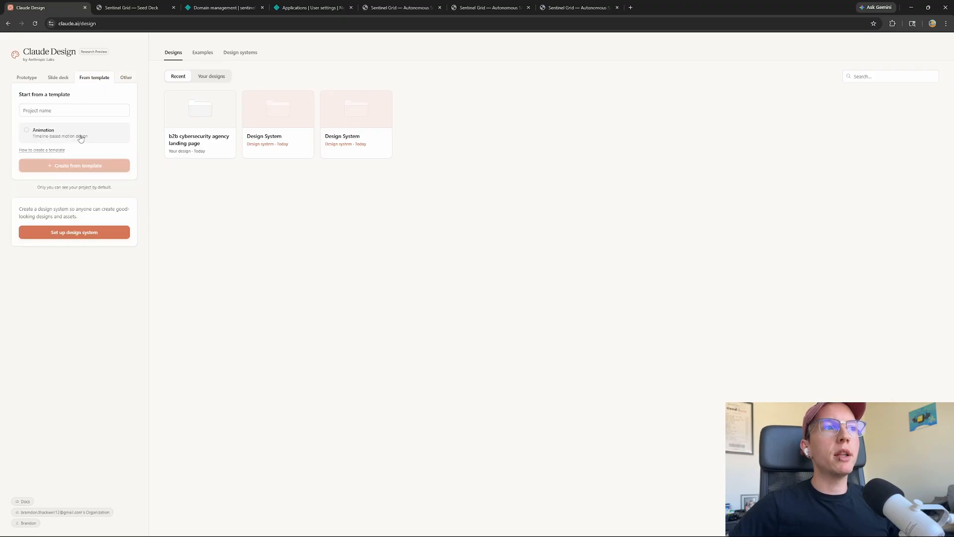
{"action": "left_click", "coordinate": [59, 80]}
{"action": "left_click", "coordinate": [22, 79]}
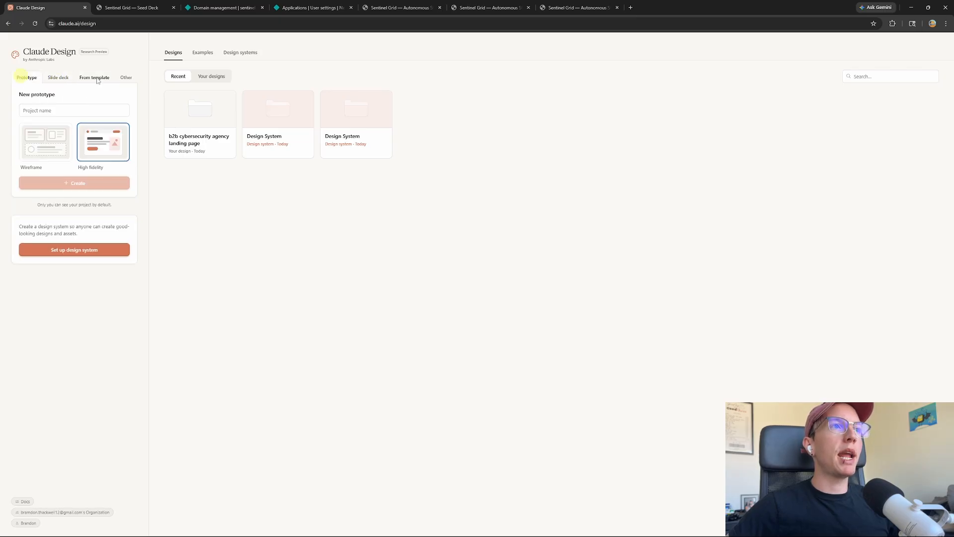
{"action": "left_click", "coordinate": [127, 79]}
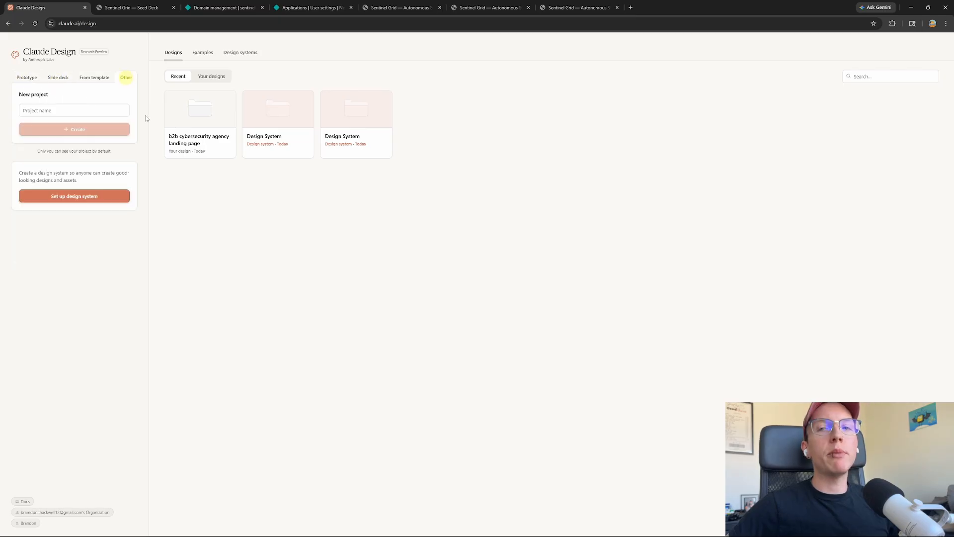
Browse the Examples gallery and start the live text-streaming example preview
{"action": "left_click", "coordinate": [200, 52]}
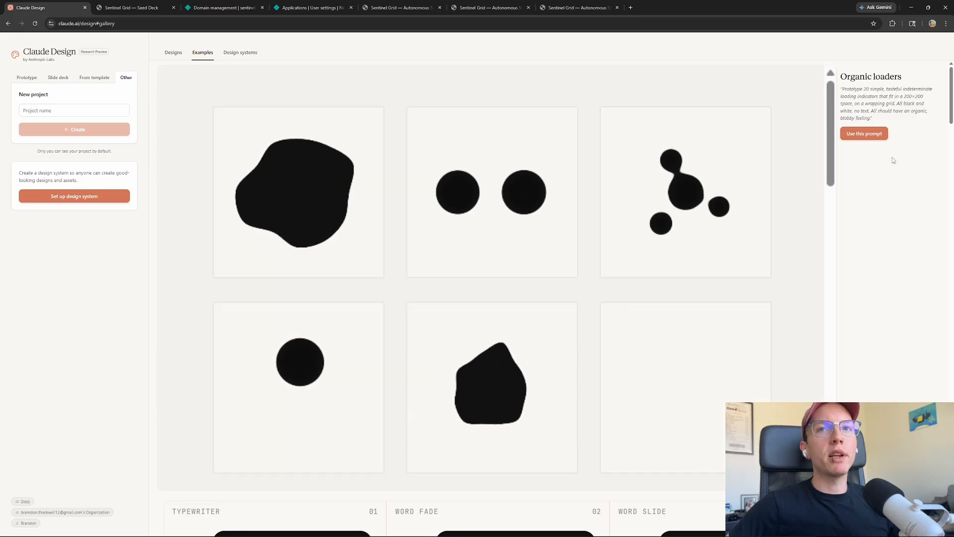
{"action": "scroll", "coordinate": [803, 192], "scroll_direction": "down", "scroll_amount": 1}
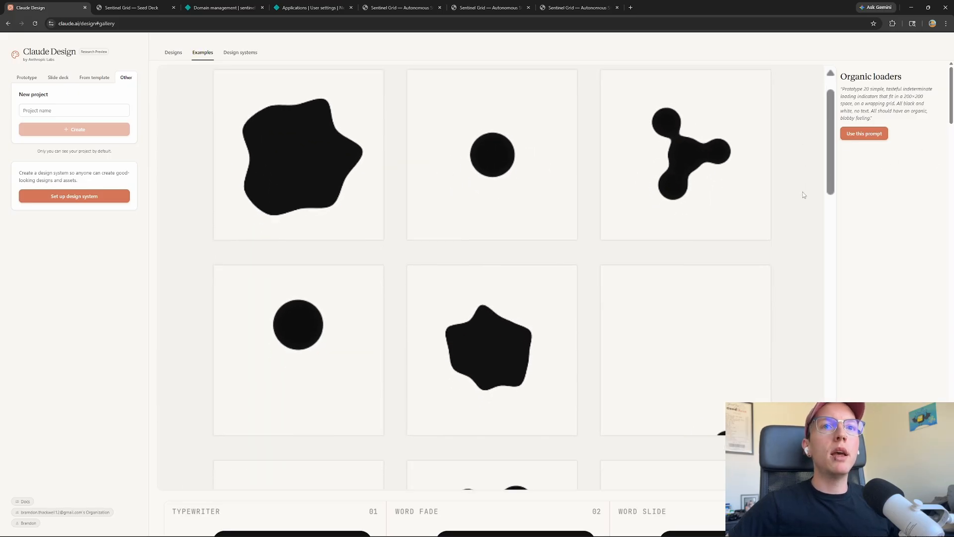
{"action": "scroll", "coordinate": [782, 249], "scroll_direction": "down", "scroll_amount": 4}
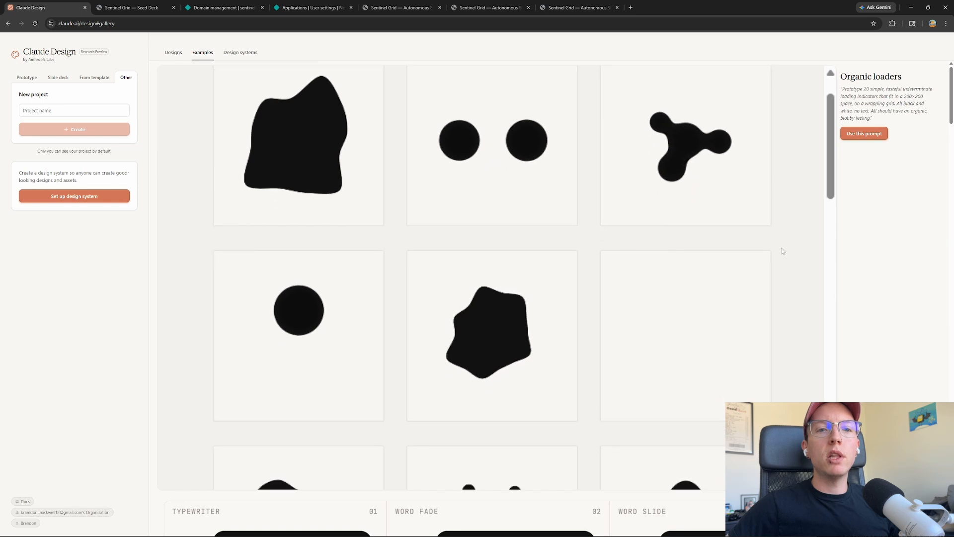
{"action": "scroll", "coordinate": [784, 238], "scroll_direction": "down", "scroll_amount": 10}
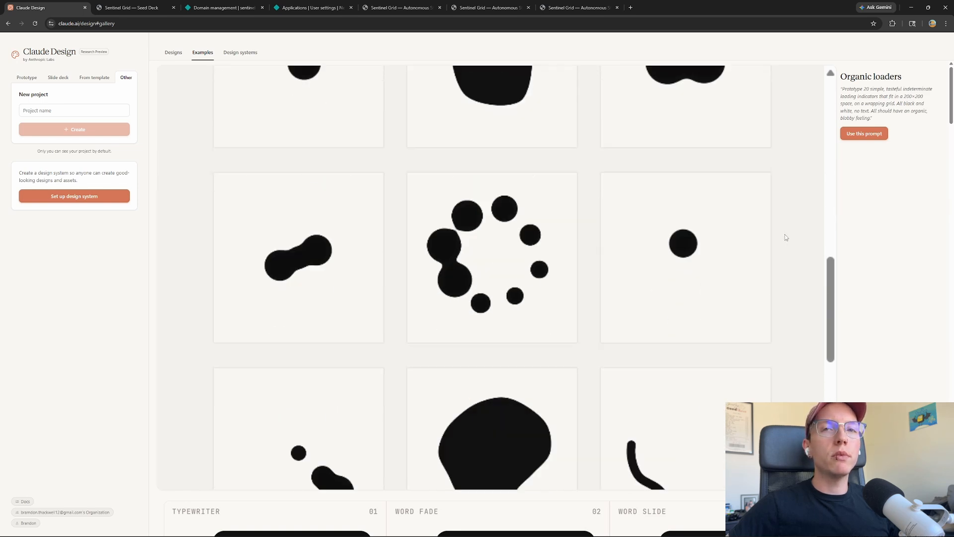
{"action": "scroll", "coordinate": [939, 207], "scroll_direction": "down", "scroll_amount": 9}
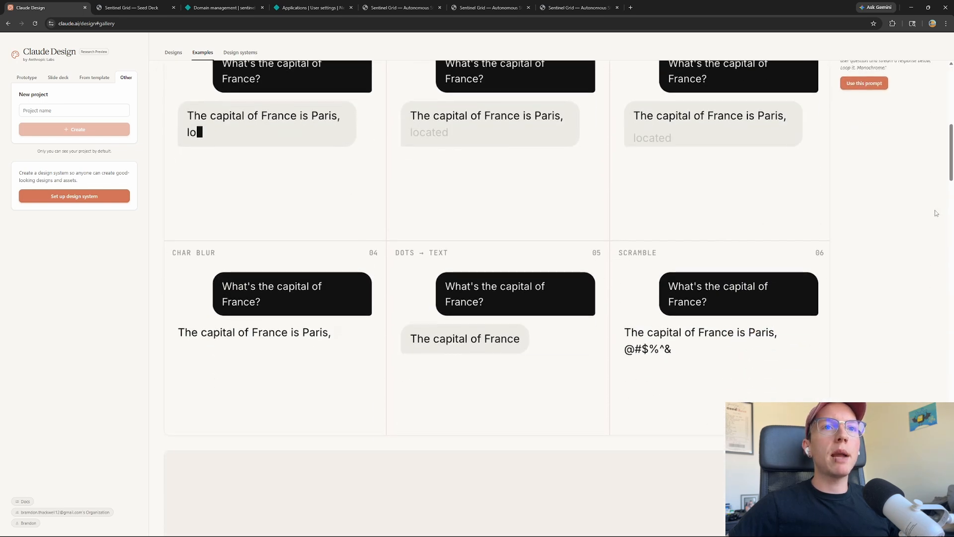
{"action": "scroll", "coordinate": [439, 196], "scroll_direction": "up", "scroll_amount": 1}
{"action": "left_click", "coordinate": [462, 231]}
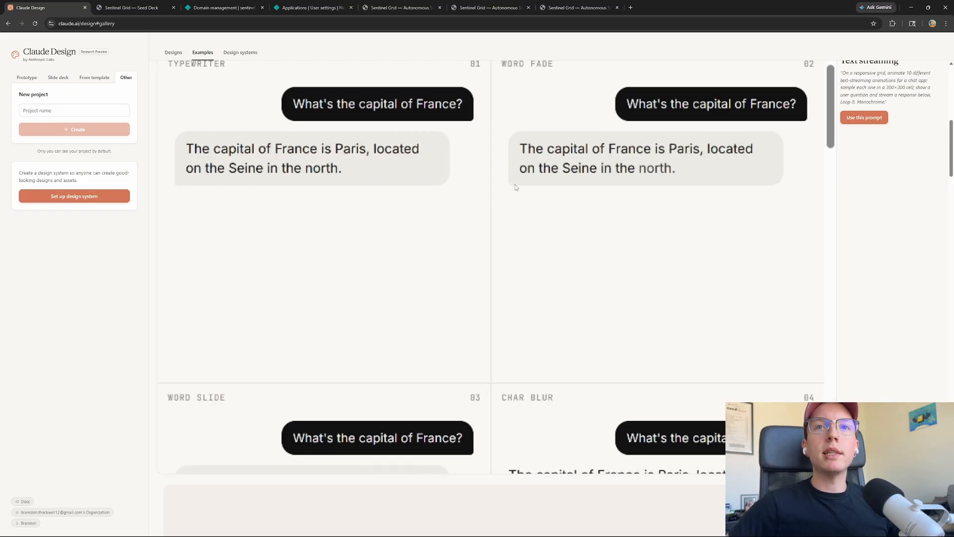
Switch the Shader wallpapers demo to Liquid Chrome, then to Gravity Grid
{"action": "scroll", "coordinate": [847, 241], "scroll_direction": "down", "scroll_amount": 6}
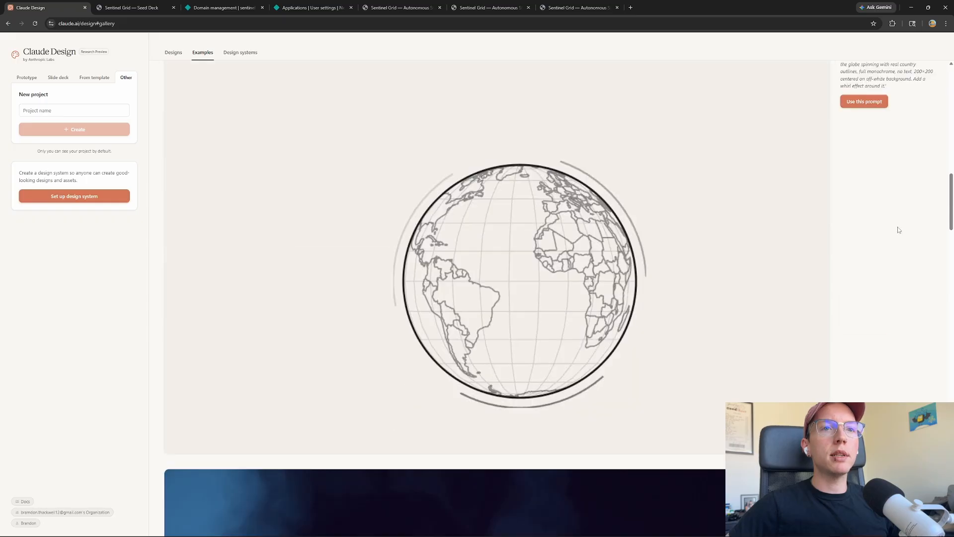
{"action": "mouse_move", "coordinate": [515, 293]}
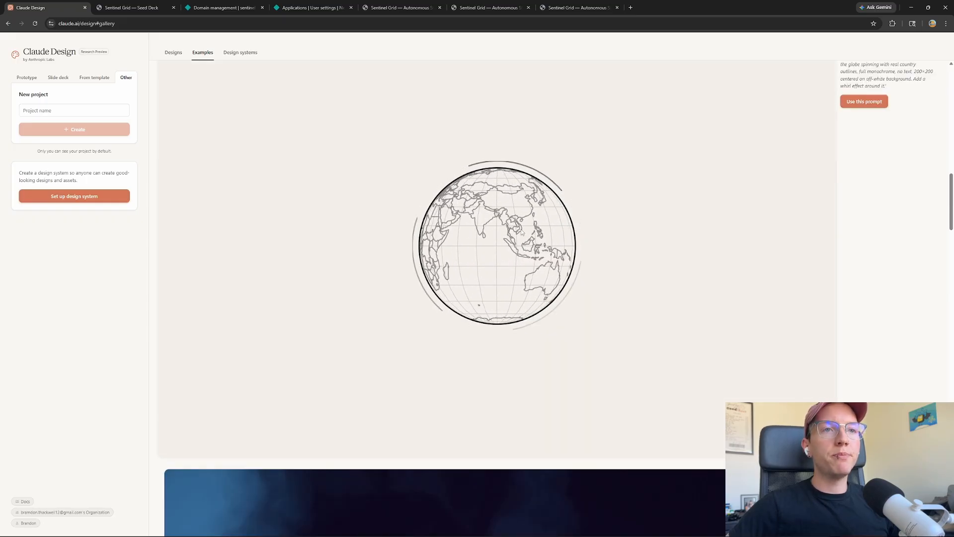
{"action": "scroll", "coordinate": [944, 278], "scroll_direction": "down", "scroll_amount": 5}
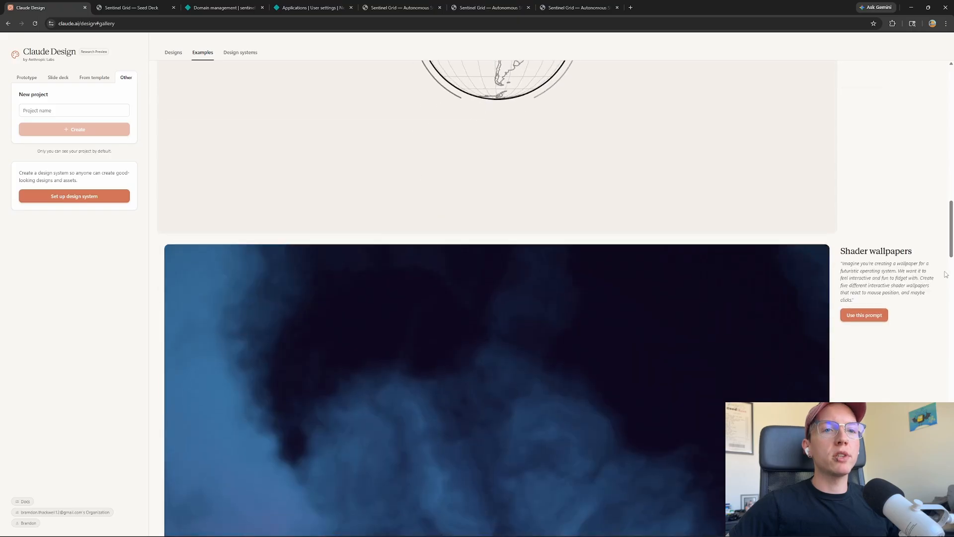
{"action": "scroll", "coordinate": [946, 274], "scroll_direction": "down", "scroll_amount": 4}
{"action": "mouse_move", "coordinate": [672, 296]}
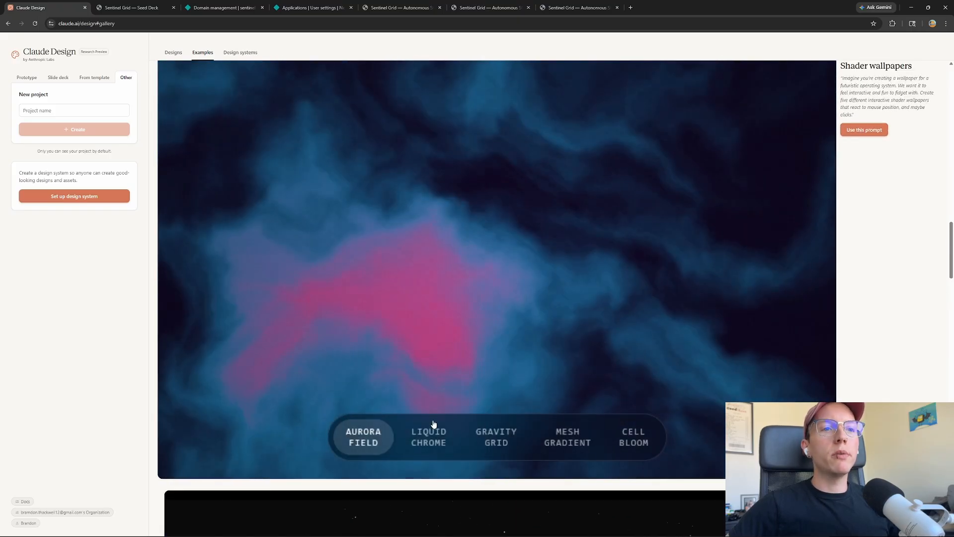
{"action": "left_click", "coordinate": [426, 445]}
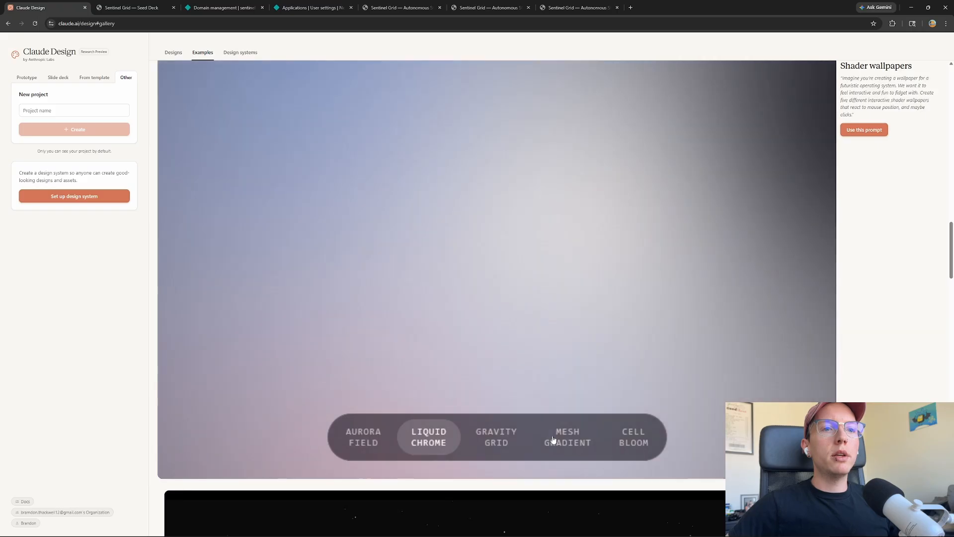
{"action": "left_click", "coordinate": [494, 436]}
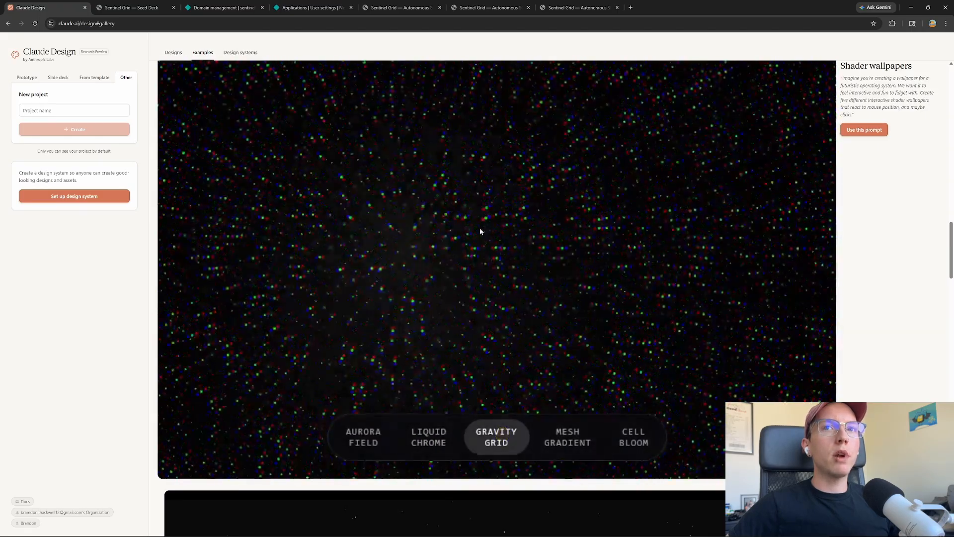
{"action": "scroll", "coordinate": [480, 231], "scroll_direction": "down", "scroll_amount": 8}
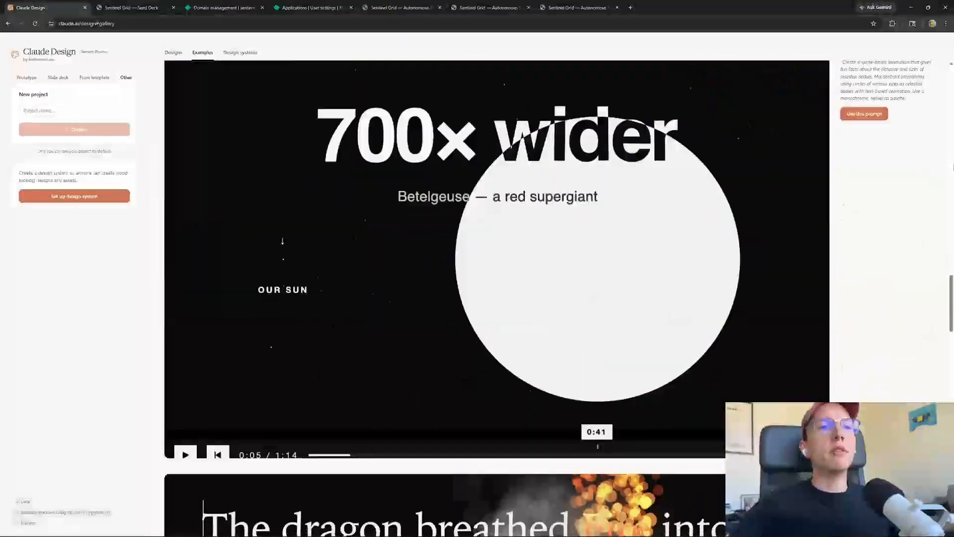
Seek ahead in the Cosmic scale animation, pause it at 0:42, and scroll to Sign up flow
{"action": "scroll", "coordinate": [953, 166], "scroll_direction": "up", "scroll_amount": 3}
{"action": "scroll", "coordinate": [532, 325], "scroll_direction": "down", "scroll_amount": 2}
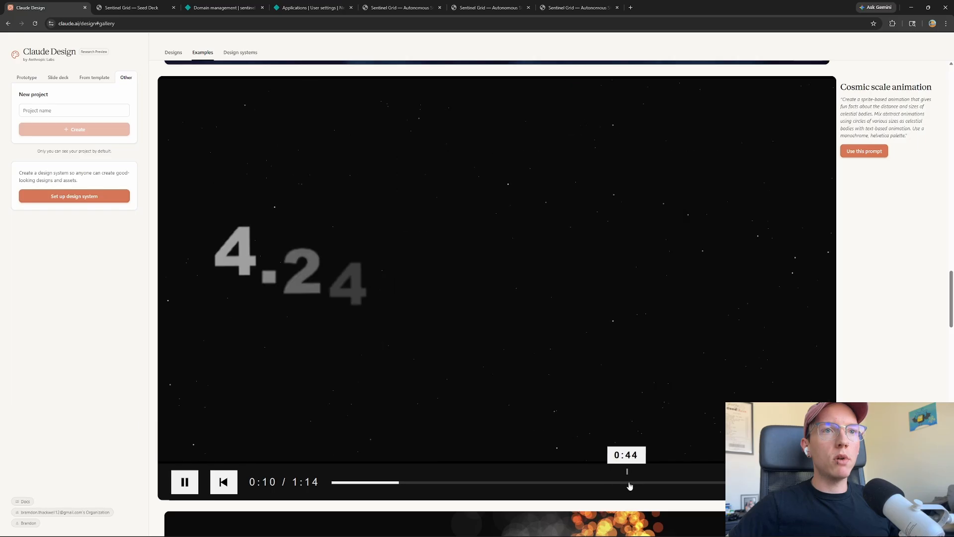
{"action": "left_click", "coordinate": [564, 481]}
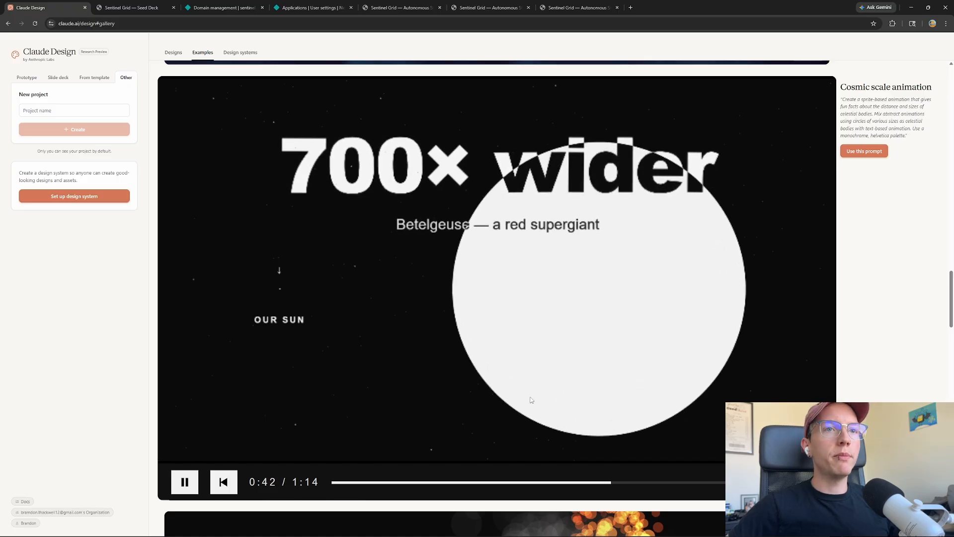
{"action": "left_click", "coordinate": [182, 481]}
{"action": "scroll", "coordinate": [208, 290], "scroll_direction": "down", "scroll_amount": 8}
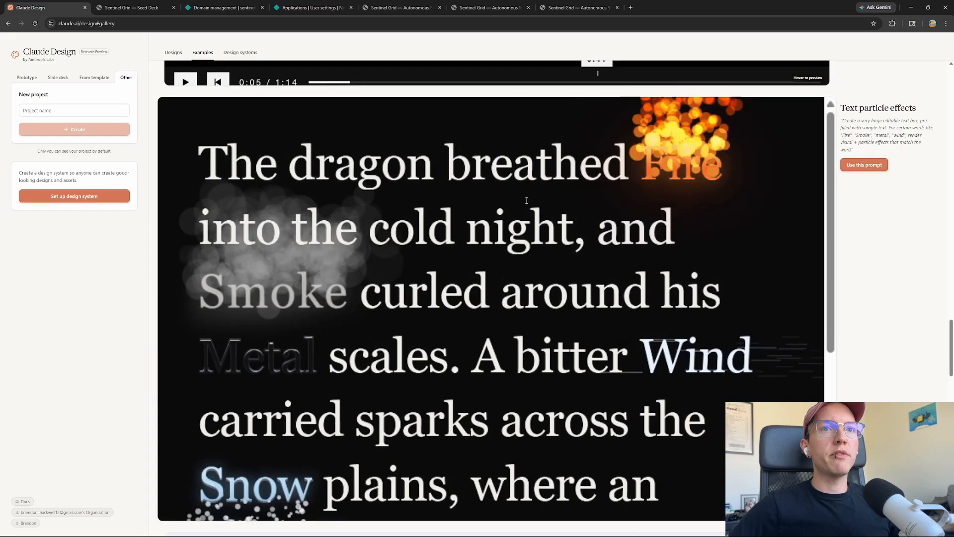
{"action": "scroll", "coordinate": [716, 324], "scroll_direction": "down", "scroll_amount": 5}
{"action": "scroll", "coordinate": [907, 305], "scroll_direction": "down", "scroll_amount": 9}
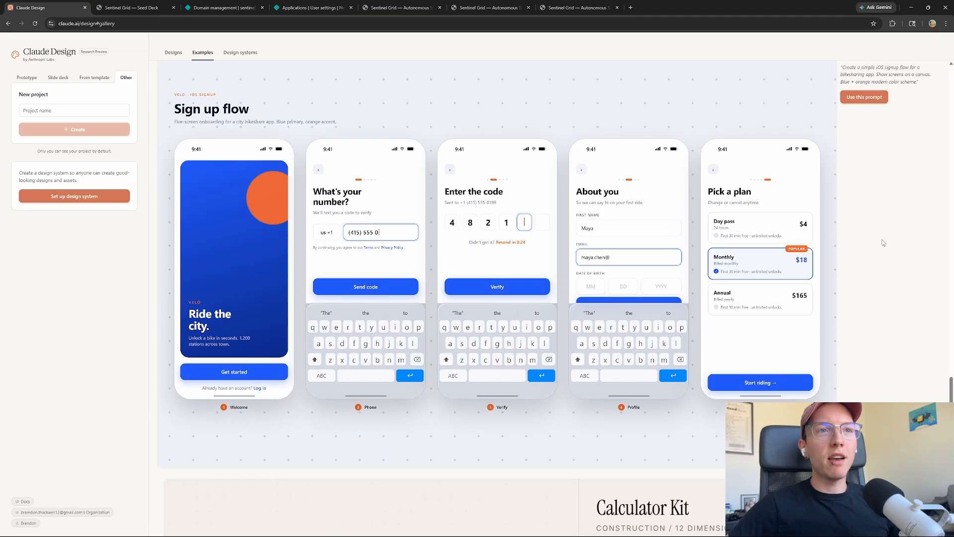
Drag the Calculator Kit's Display Size slider from 52 to 63 to enlarge its digits
{"action": "scroll", "coordinate": [797, 222], "scroll_direction": "down", "scroll_amount": 8}
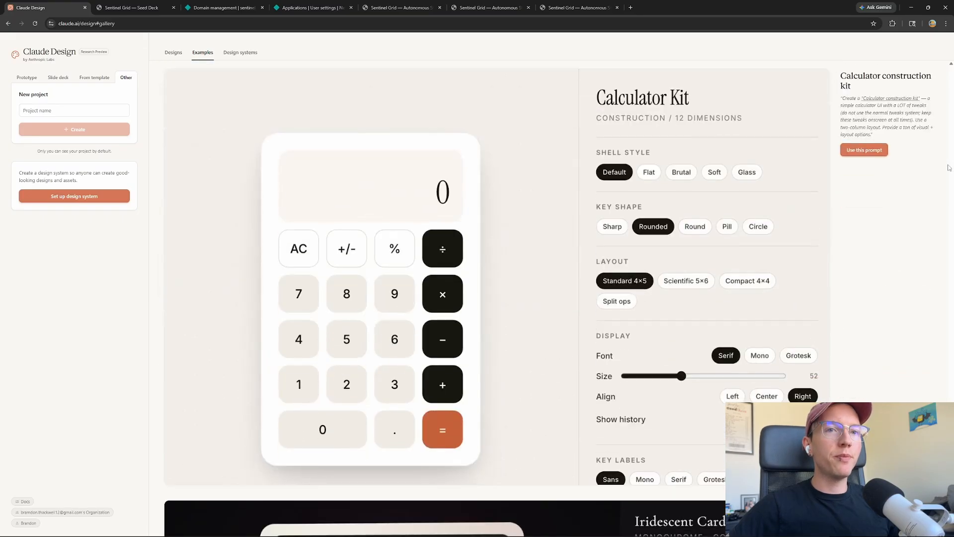
{"action": "scroll", "coordinate": [678, 316], "scroll_direction": "down", "scroll_amount": 5}
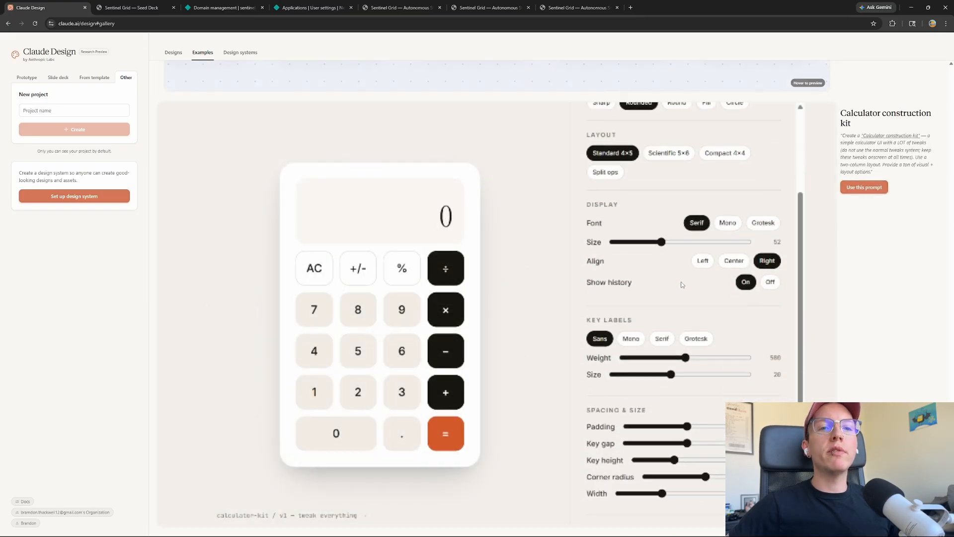
{"action": "scroll", "coordinate": [678, 314], "scroll_direction": "down", "scroll_amount": 2}
{"action": "scroll", "coordinate": [625, 228], "scroll_direction": "up", "scroll_amount": 3}
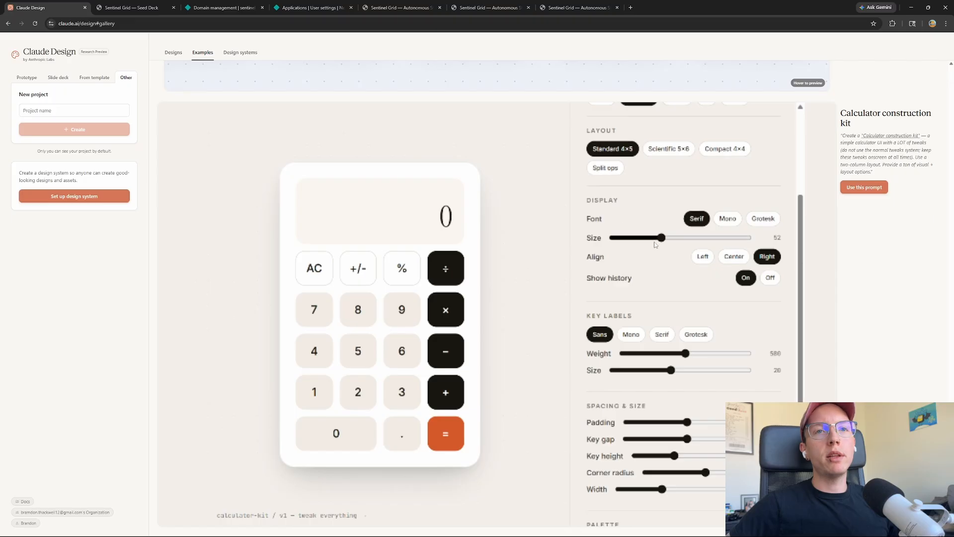
{"action": "left_click_drag", "start_coordinate": [664, 240], "coordinate": [687, 238]}
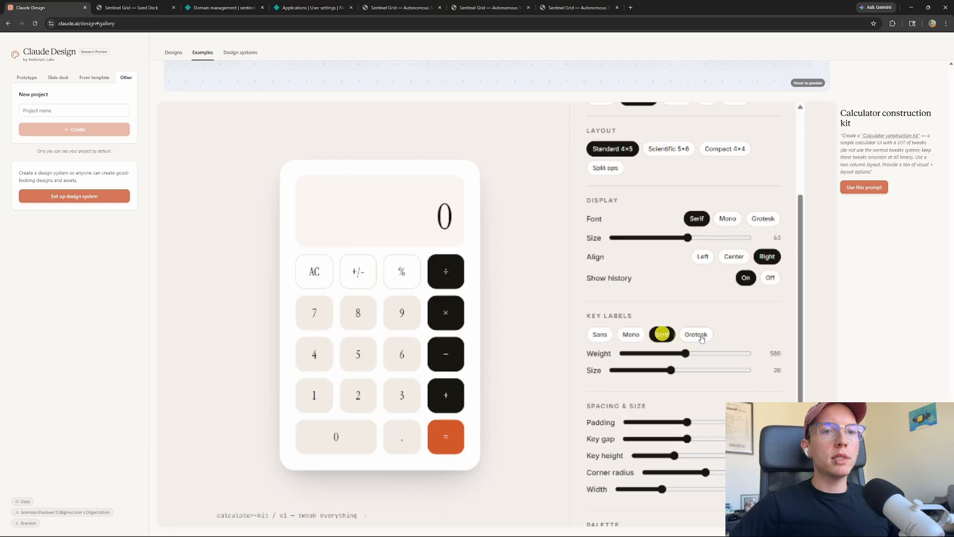
{"action": "scroll", "coordinate": [686, 343], "scroll_direction": "down", "scroll_amount": 3}
{"action": "scroll", "coordinate": [864, 274], "scroll_direction": "down", "scroll_amount": 8}
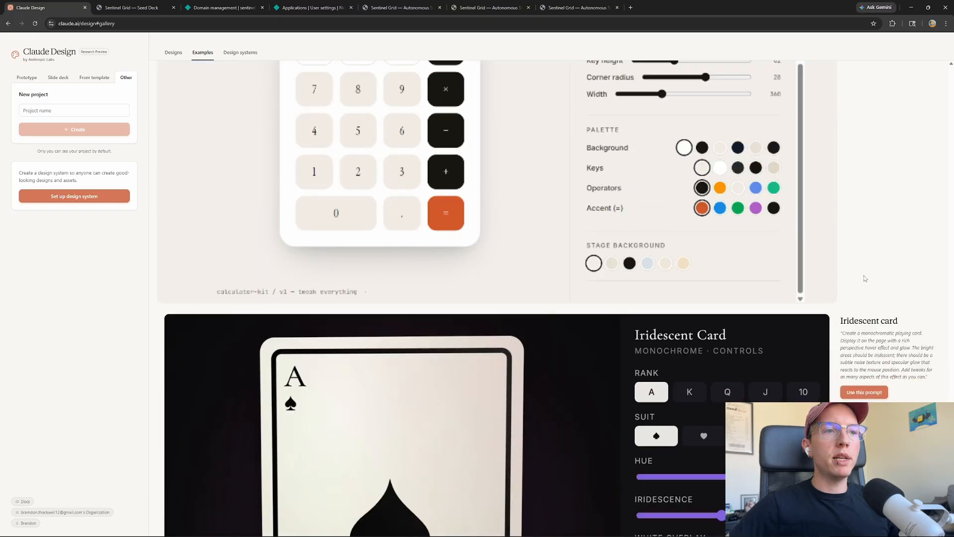
{"action": "scroll", "coordinate": [237, 305], "scroll_direction": "up", "scroll_amount": 8}
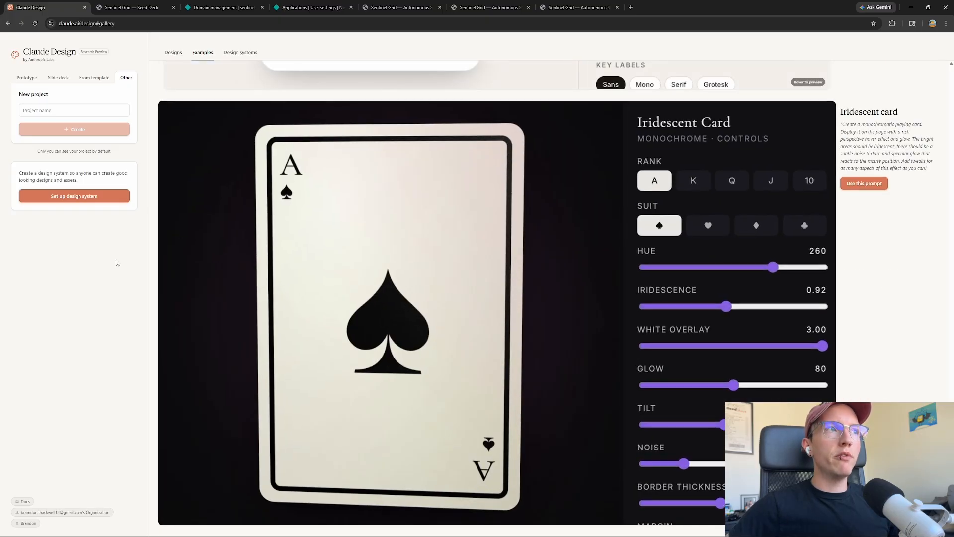
{"action": "scroll", "coordinate": [425, 326], "scroll_direction": "up", "scroll_amount": 20}
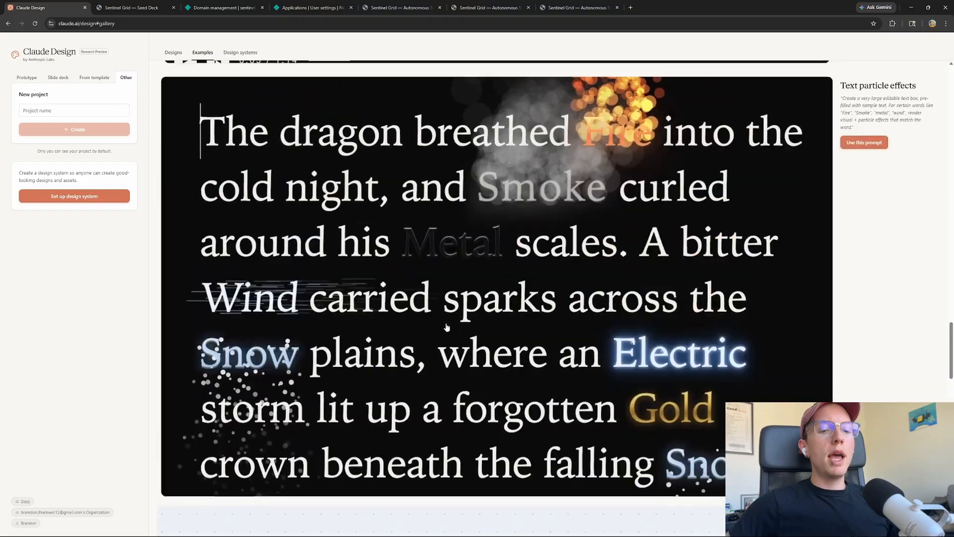